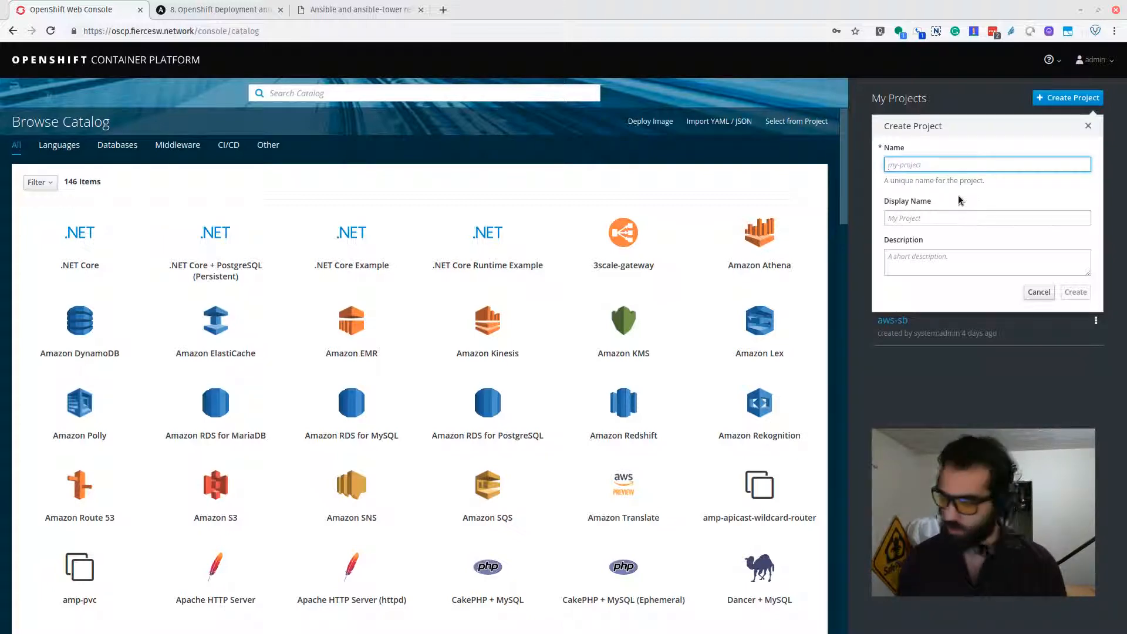
# Create the ansible-tower project with display name 'Ansible Tower' and open its overview.
pyautogui.write('ansi')
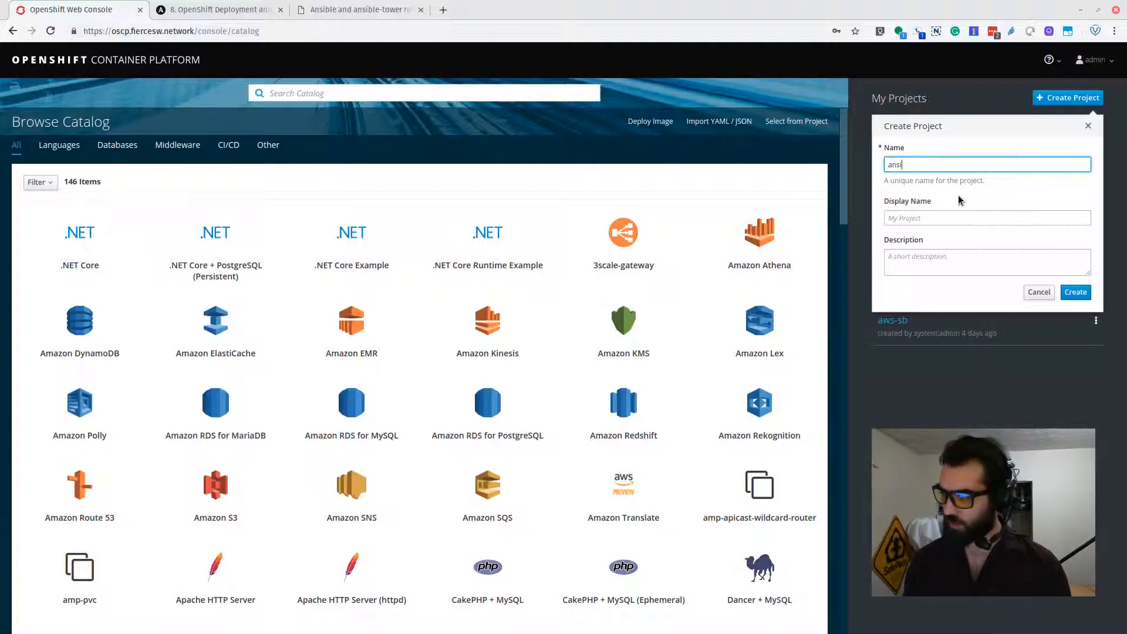
pyautogui.write('ble-tower')
pyautogui.press('Tab')
pyautogui.write('Ansible To')
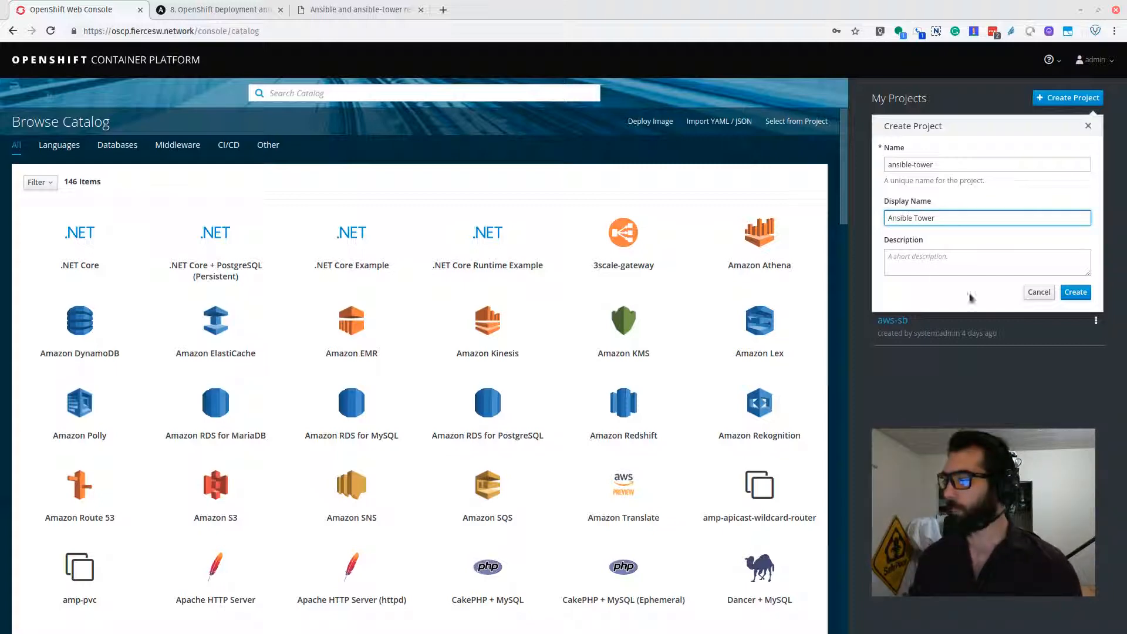
pyautogui.click(1076, 292)
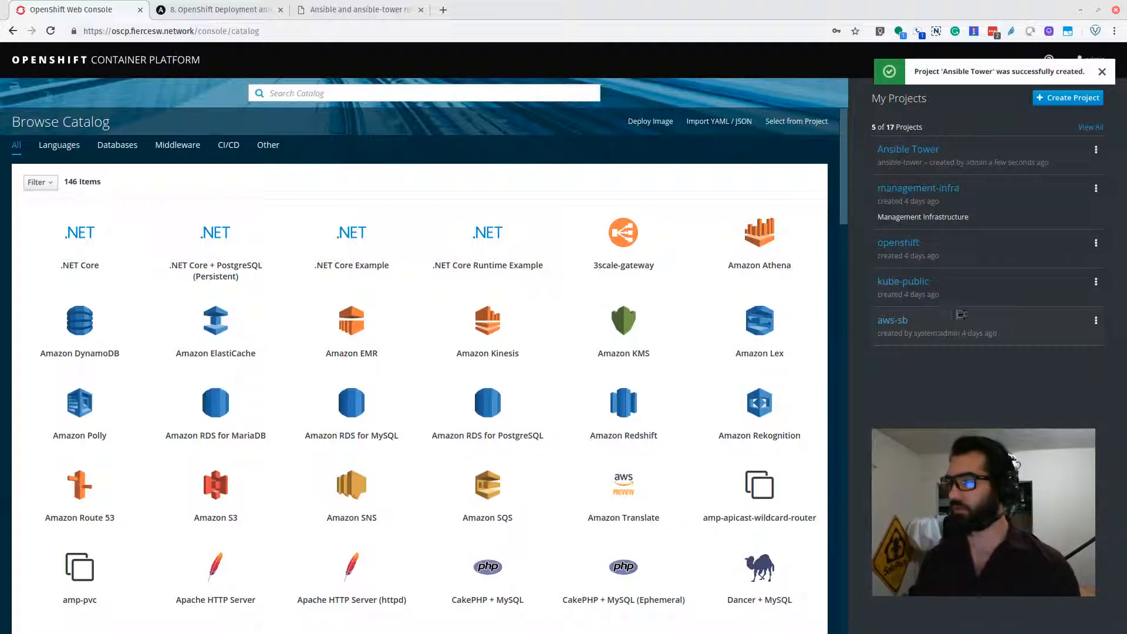
pyautogui.click(928, 152)
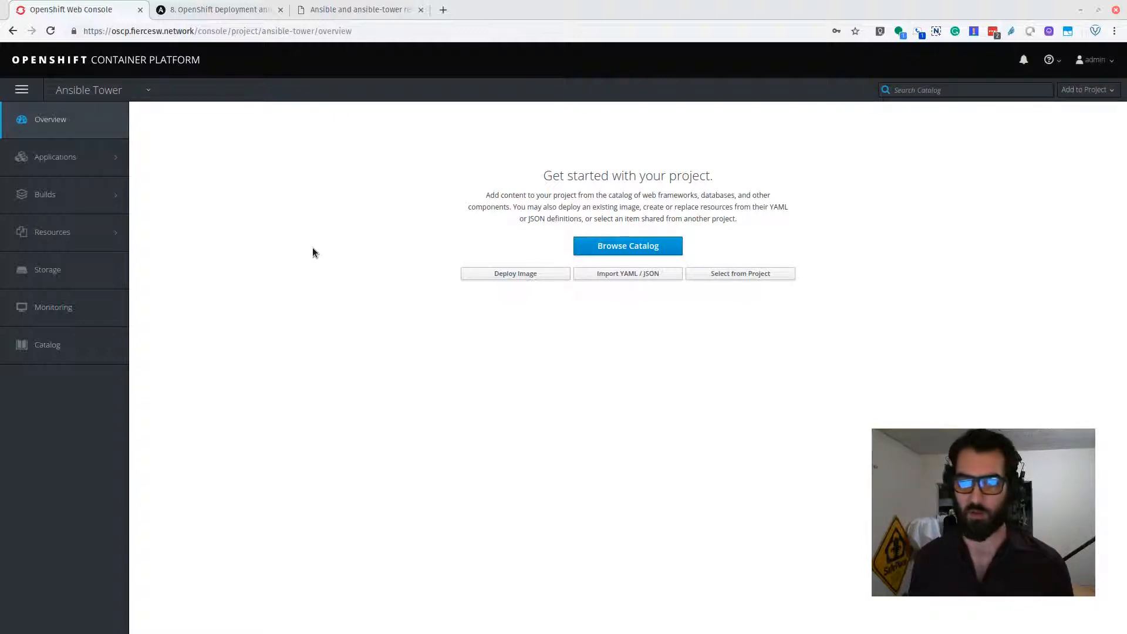
# Create a 10 GiB persistent volume claim named postgresql in the project's storage.
pyautogui.click(104, 264)
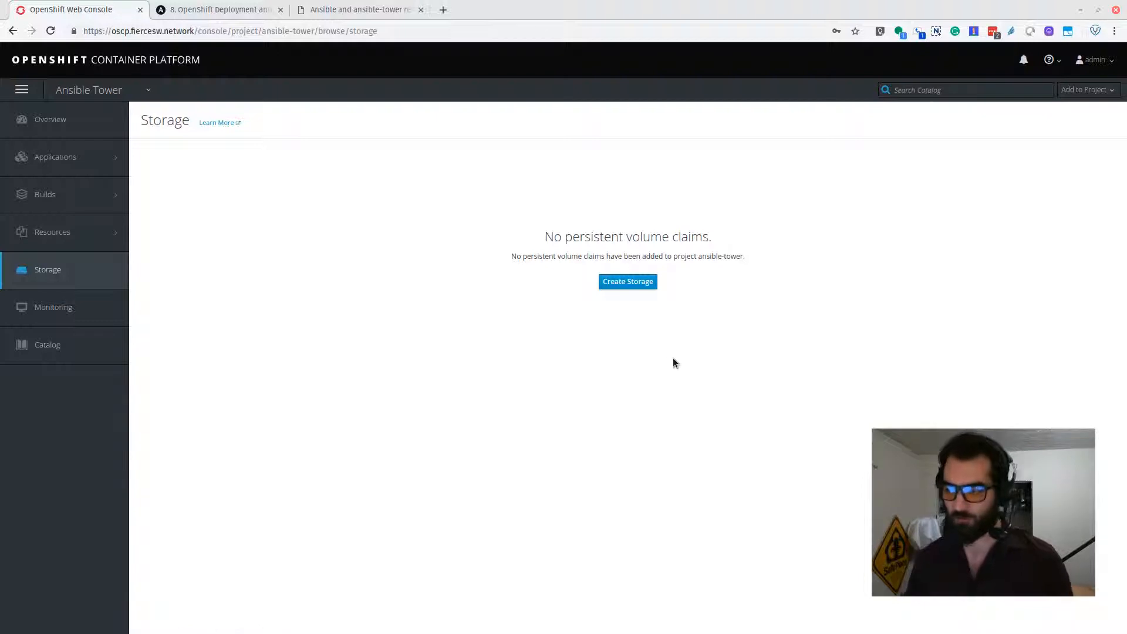
pyautogui.click(623, 284)
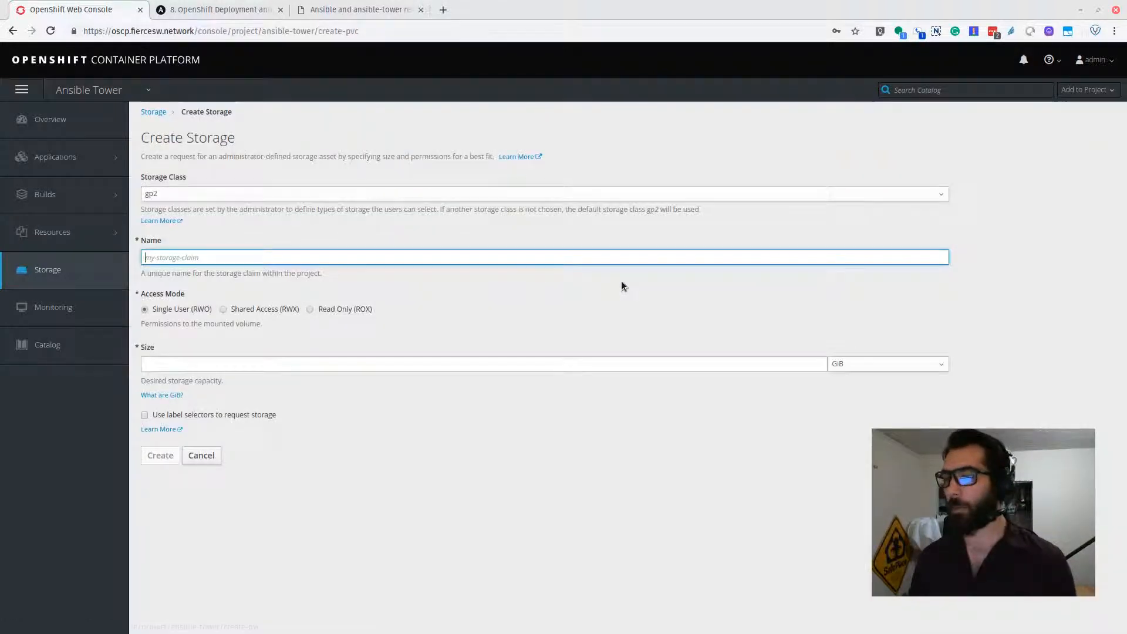
pyautogui.click(225, 256)
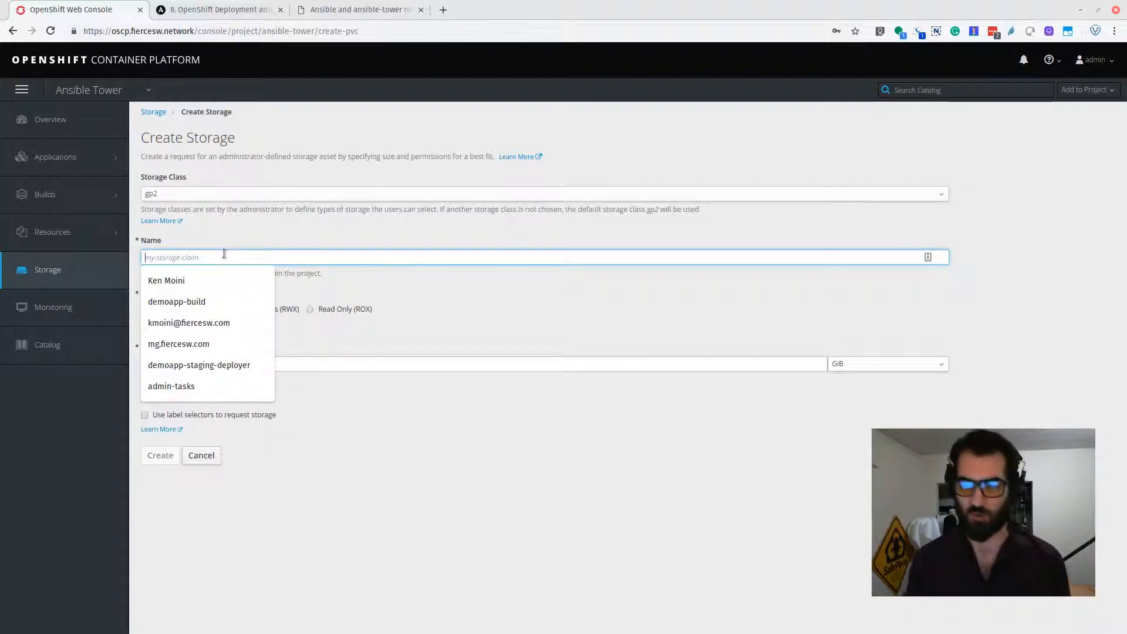
pyautogui.write('pos')
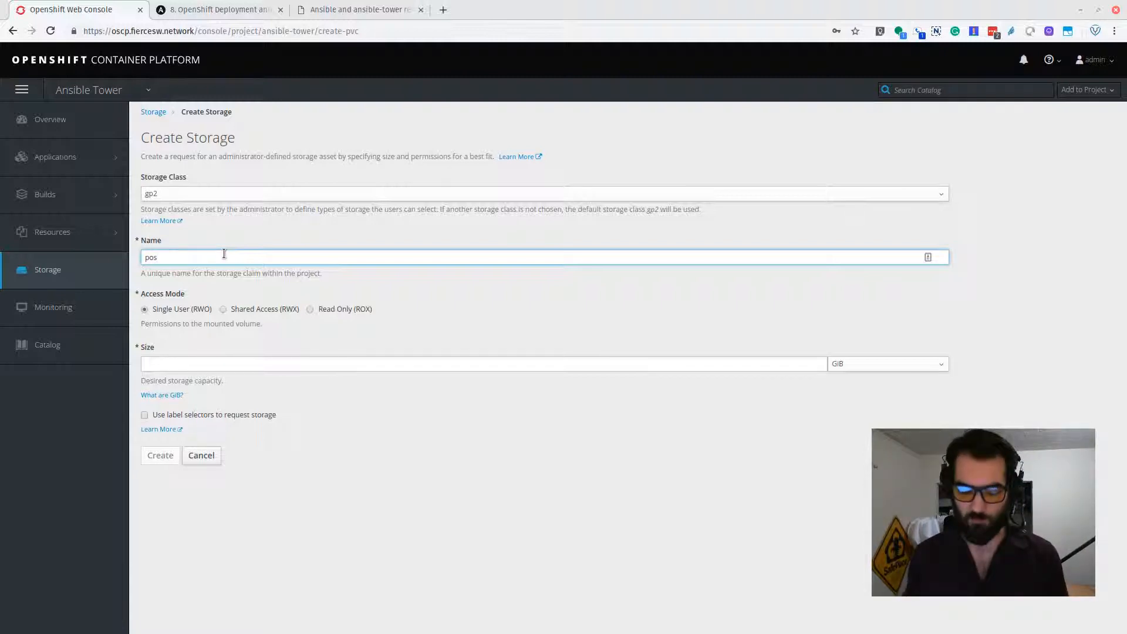
pyautogui.write('resql')
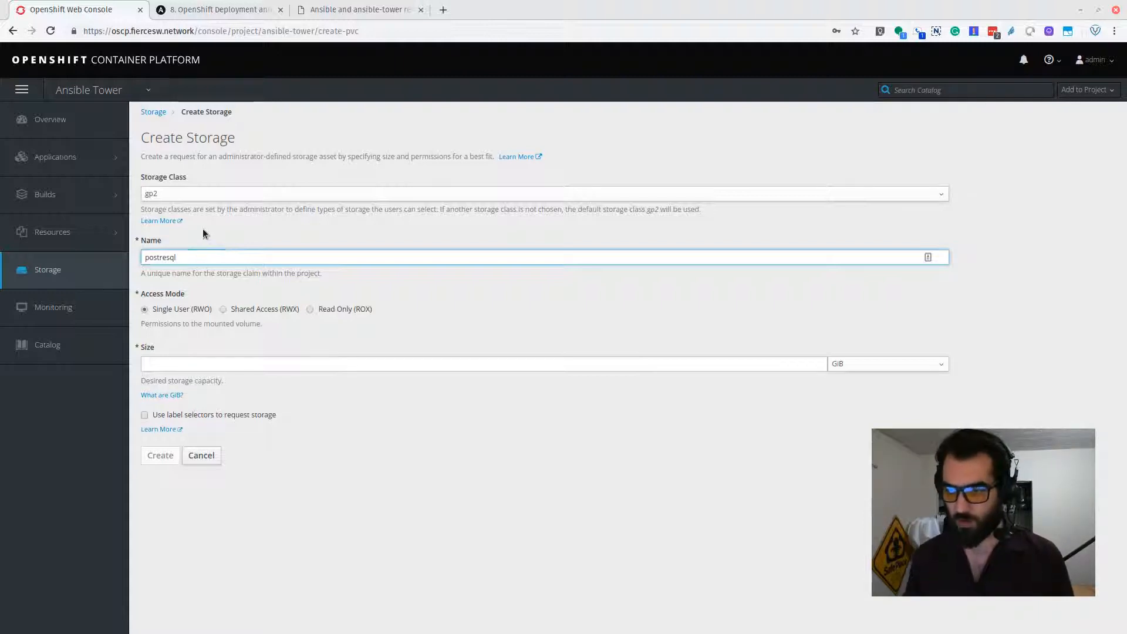
pyautogui.press('Left')
pyautogui.press('Left')
pyautogui.press('Left')
pyautogui.write('g')
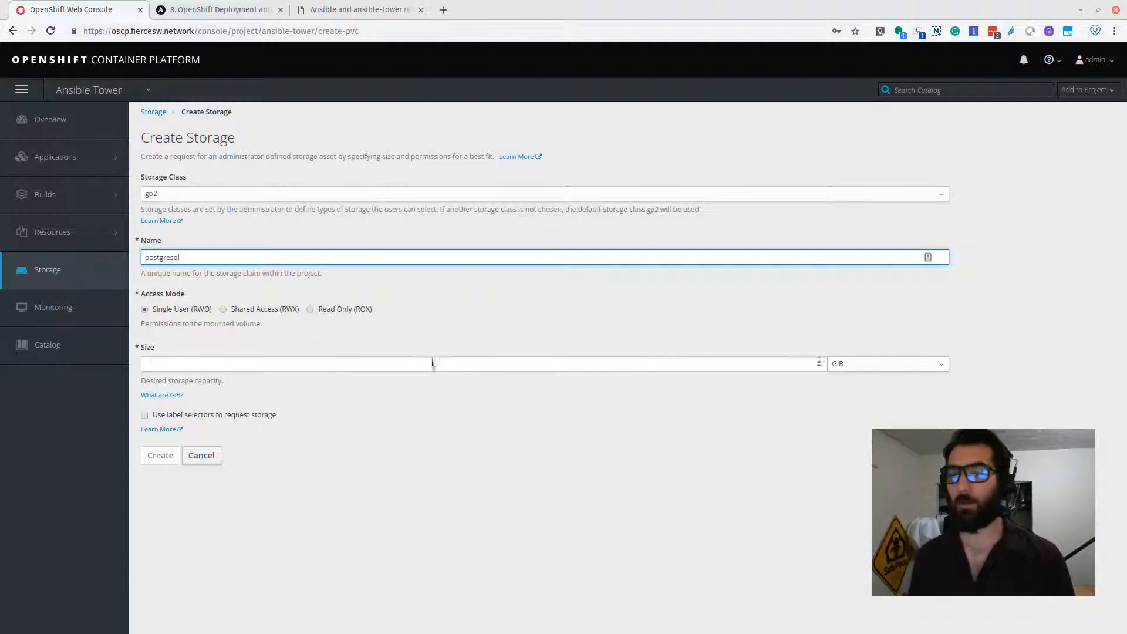
pyautogui.click(225, 365)
pyautogui.write('10')
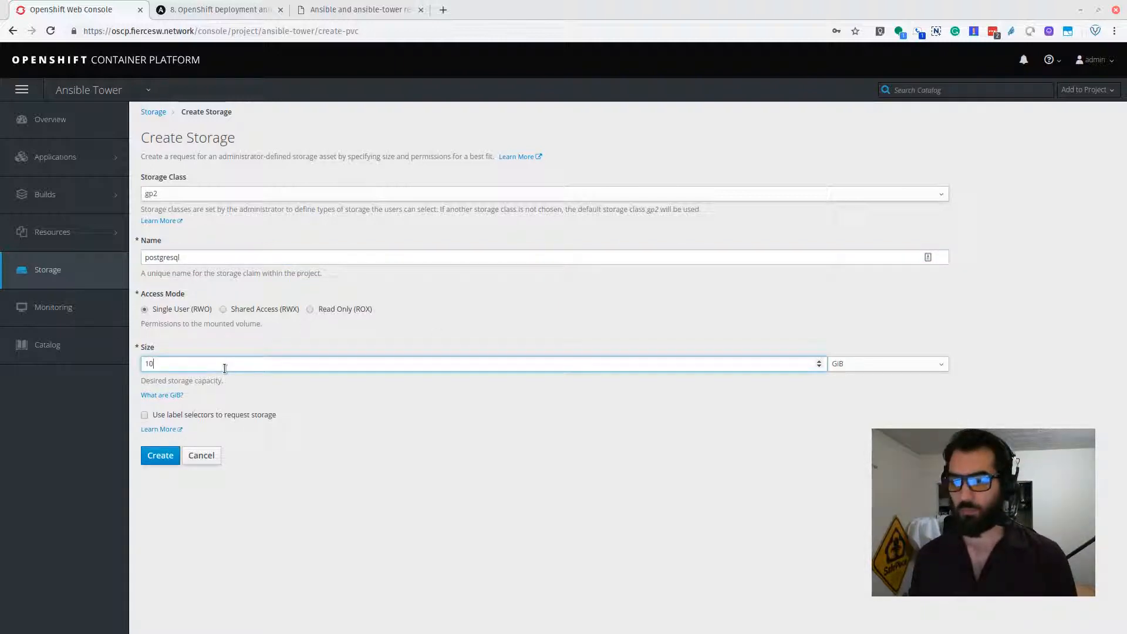
pyautogui.click(158, 458)
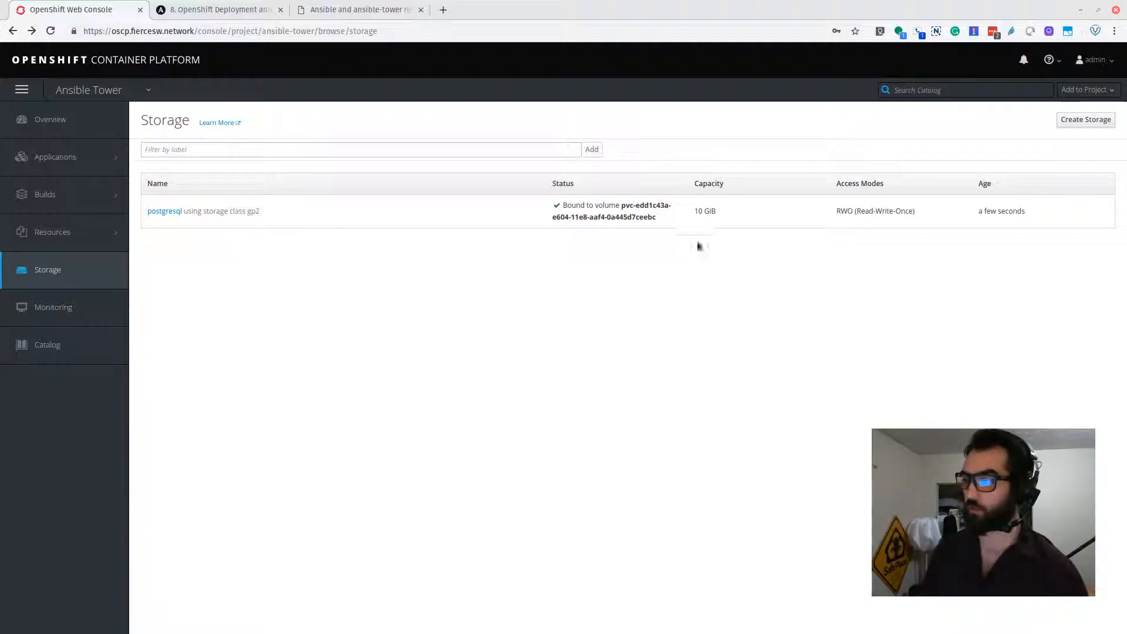
# Read through the Tower OpenShift deployment docs, then bring up the releases.ansible.com tab.
pyautogui.click(222, 6)
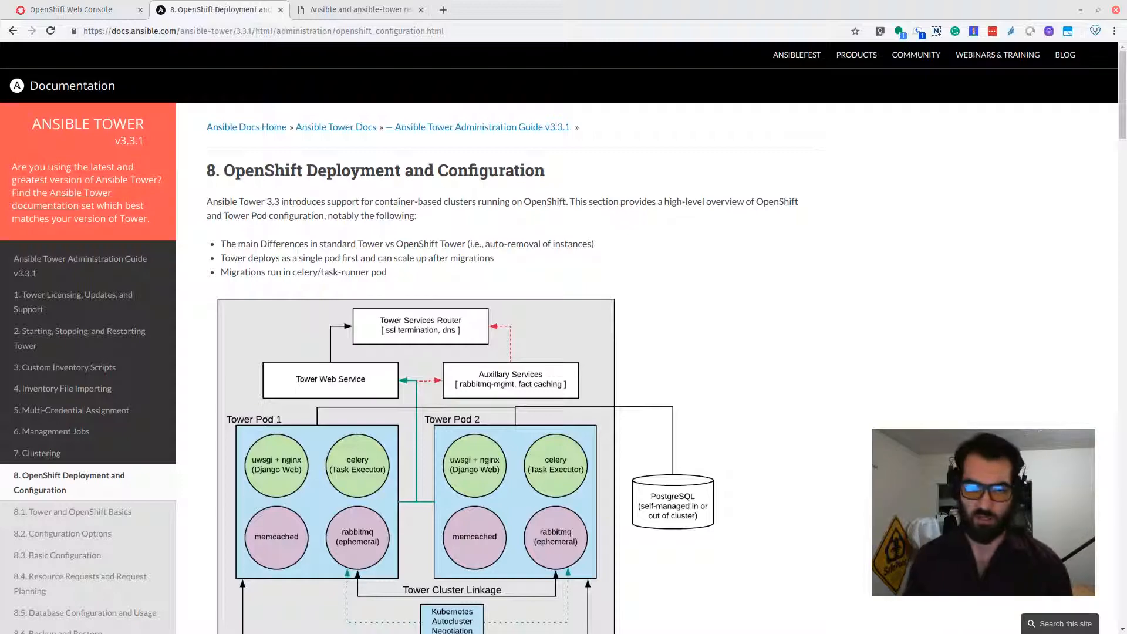
pyautogui.scroll(-7, 825, 417)
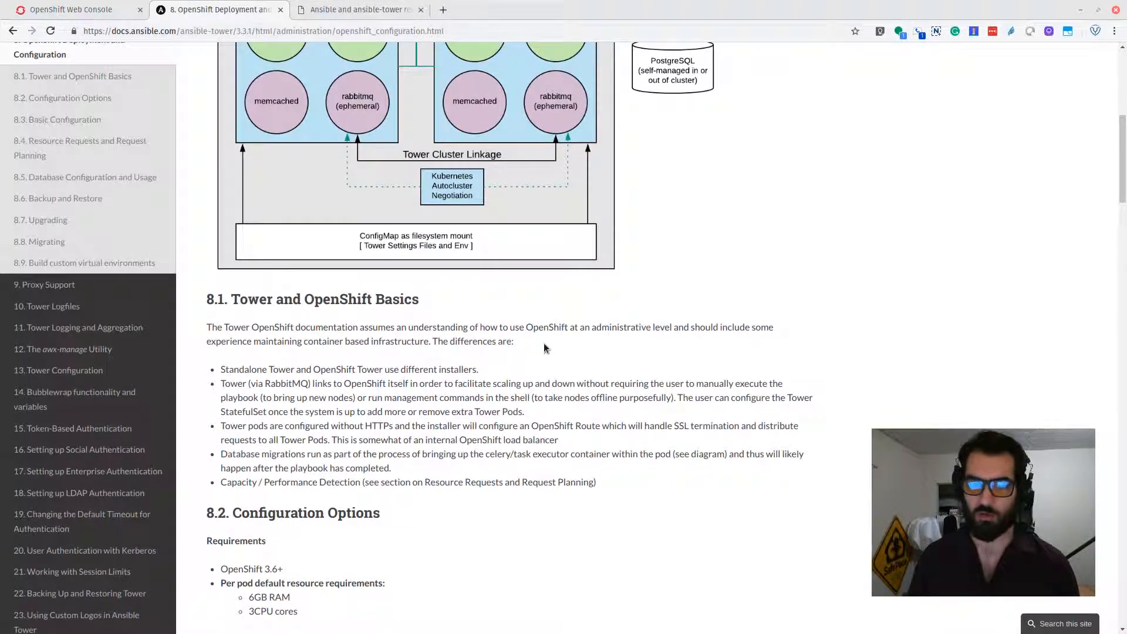
pyautogui.scroll(-6, 661, 460)
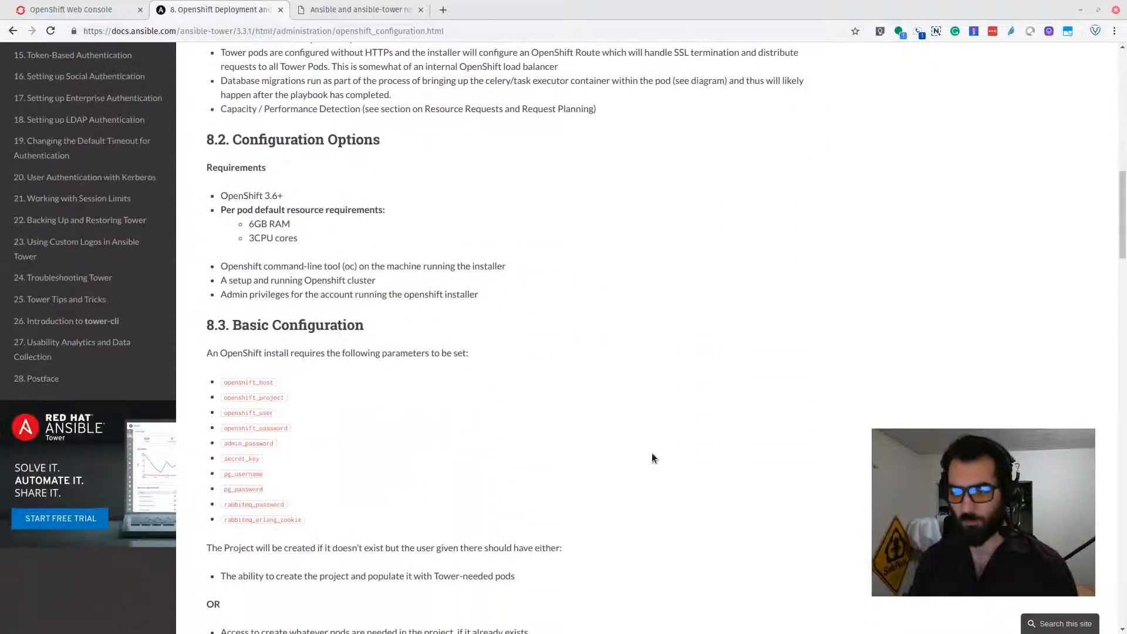
pyautogui.scroll(-5, 652, 453)
pyautogui.scroll(1, 246, 194)
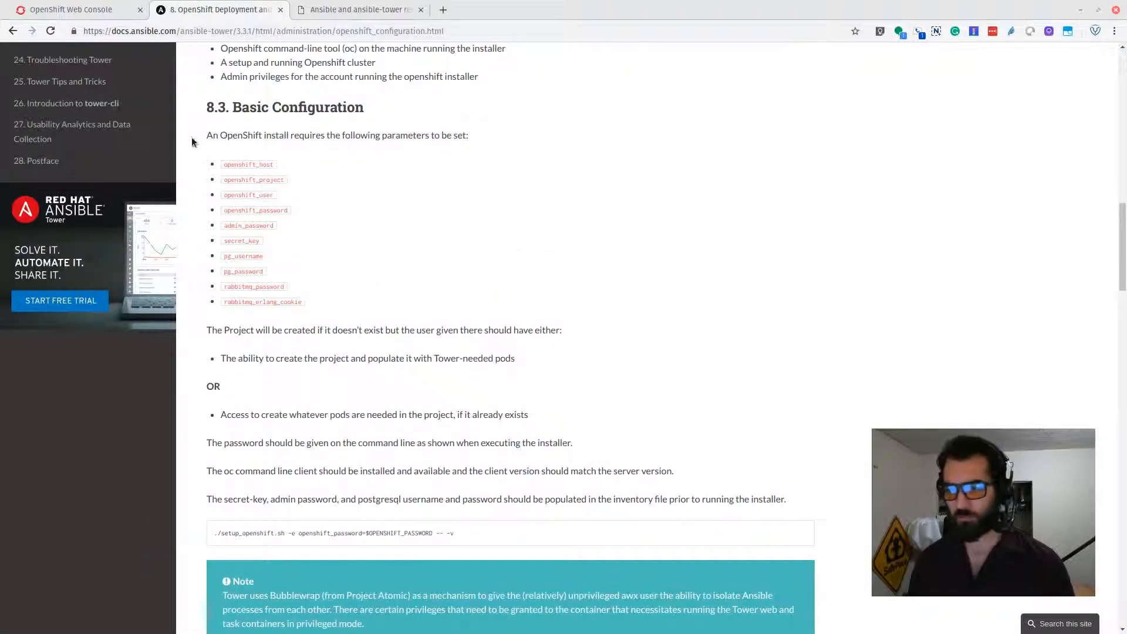
pyautogui.scroll(-9, 313, 565)
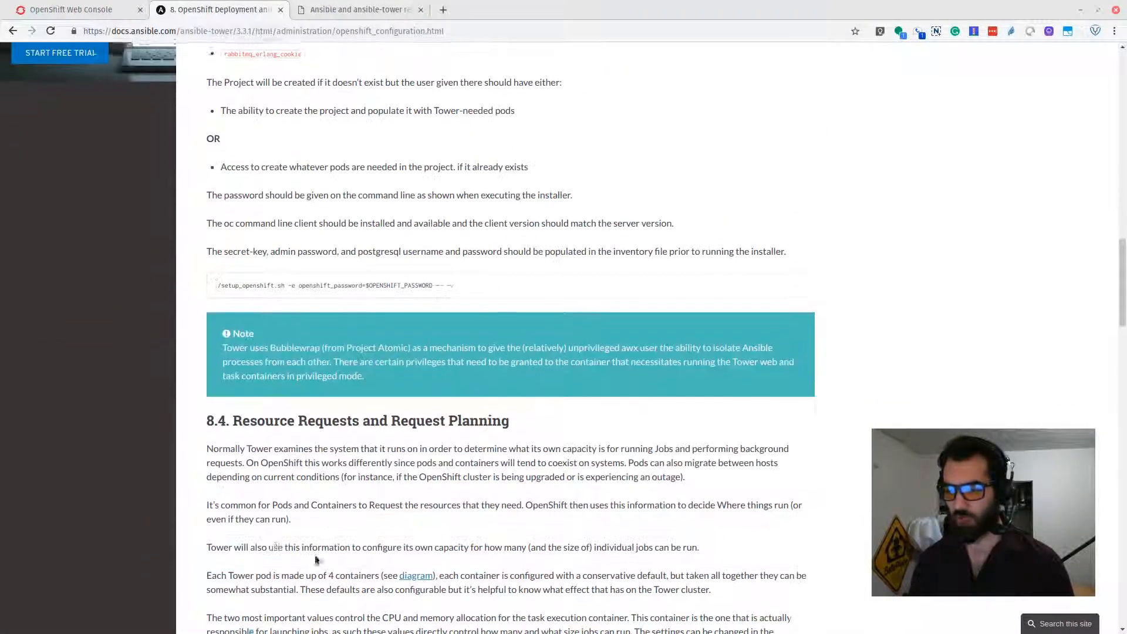
pyautogui.scroll(3, 783, 515)
pyautogui.scroll(20, 783, 514)
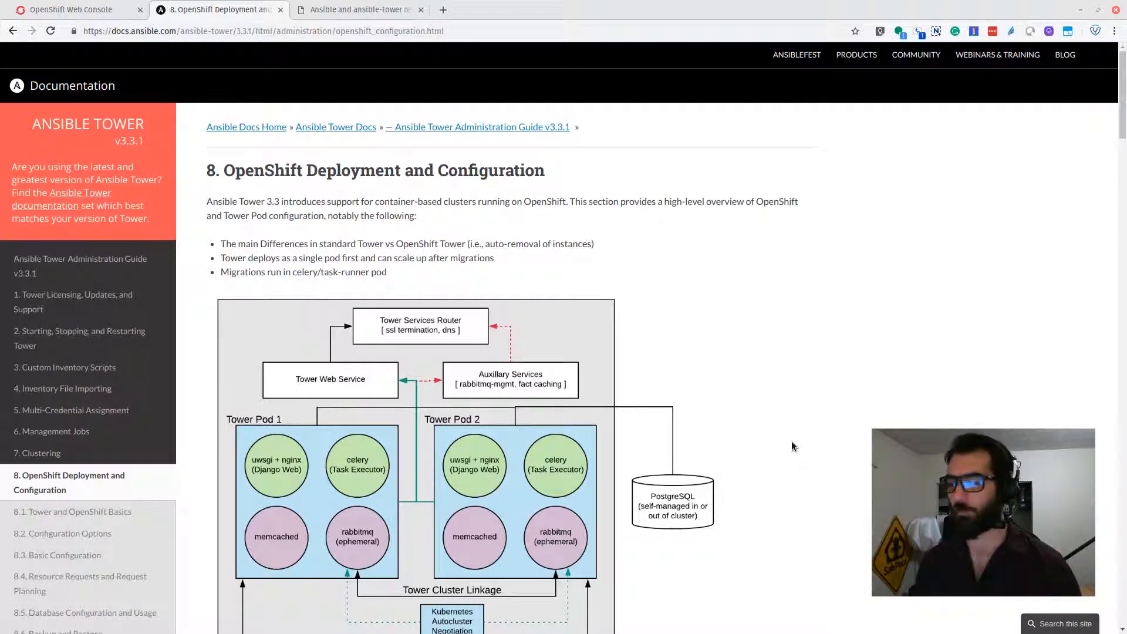
pyautogui.click(347, 6)
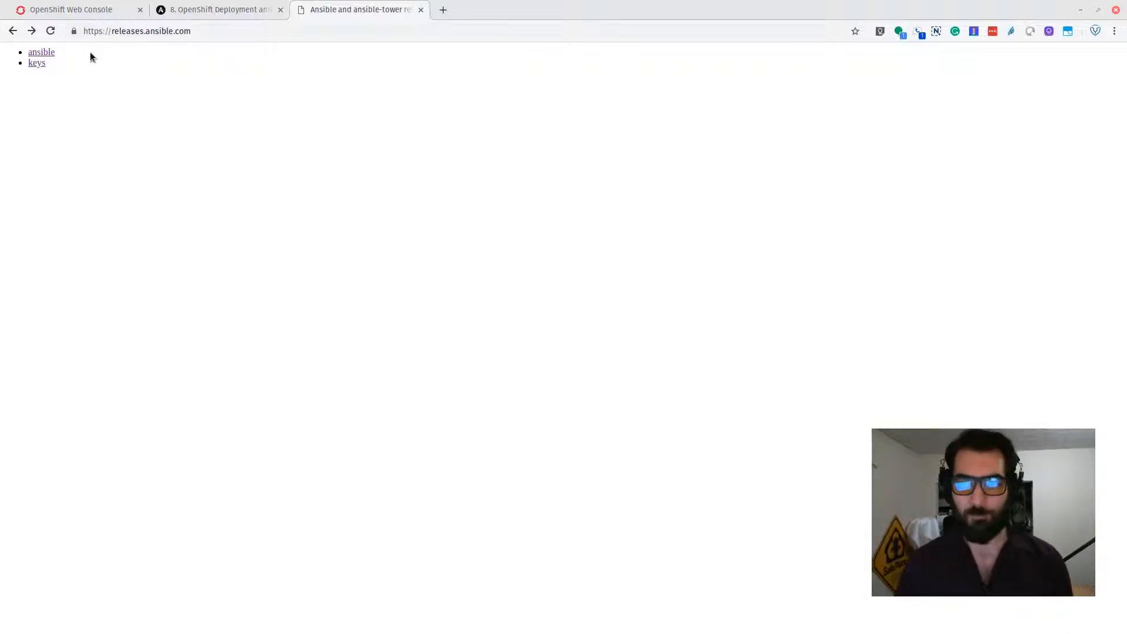
# Change the releases.ansible.com address to load the ansible-tower releases folder.
pyautogui.click(50, 53)
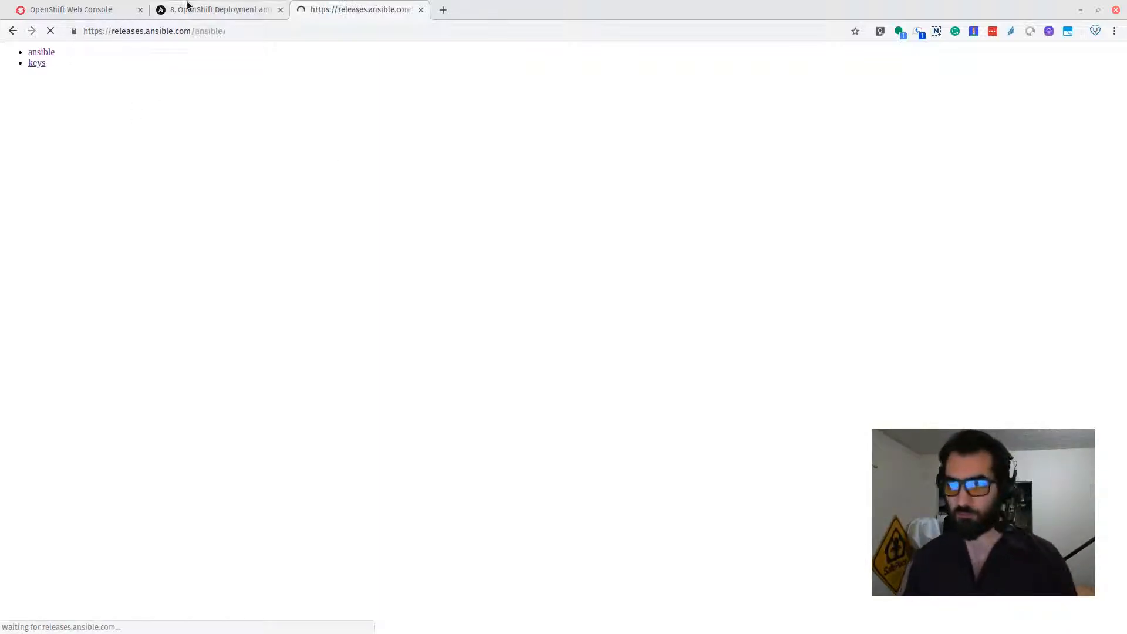
pyautogui.click(225, 32)
pyautogui.click(224, 31)
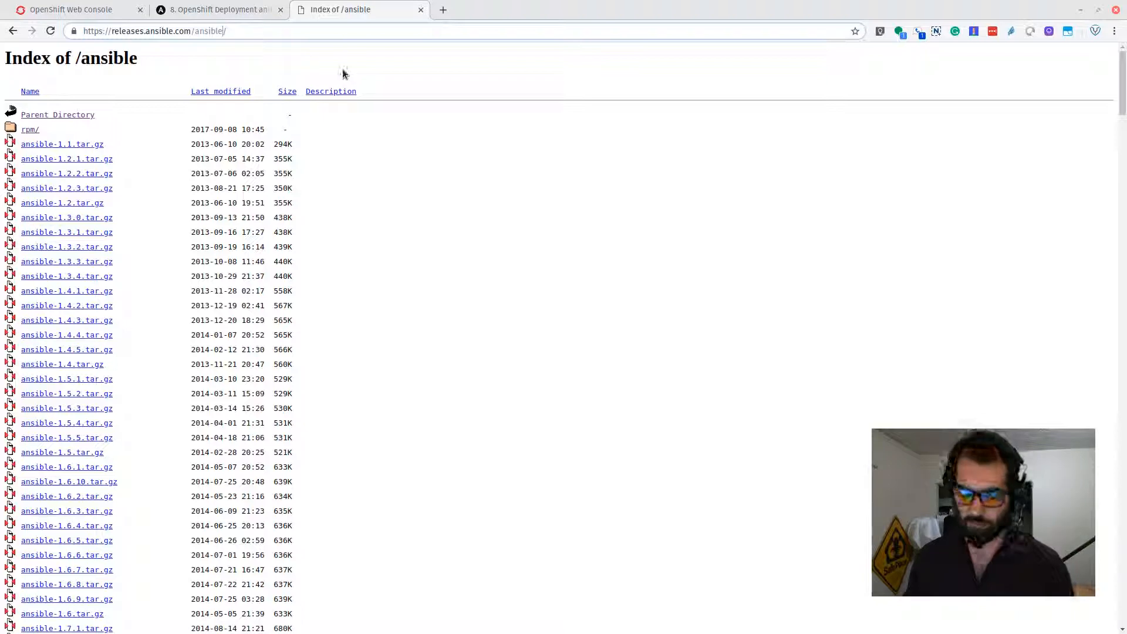
pyautogui.press('BackSpace')
pyautogui.write('-tower')
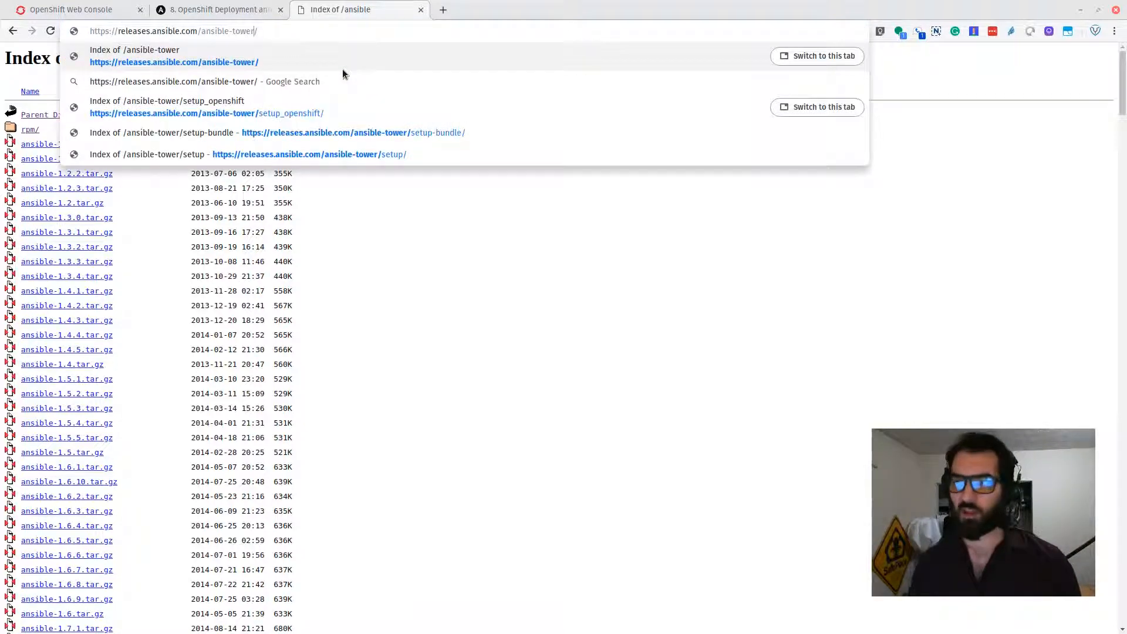
pyautogui.press('Return')
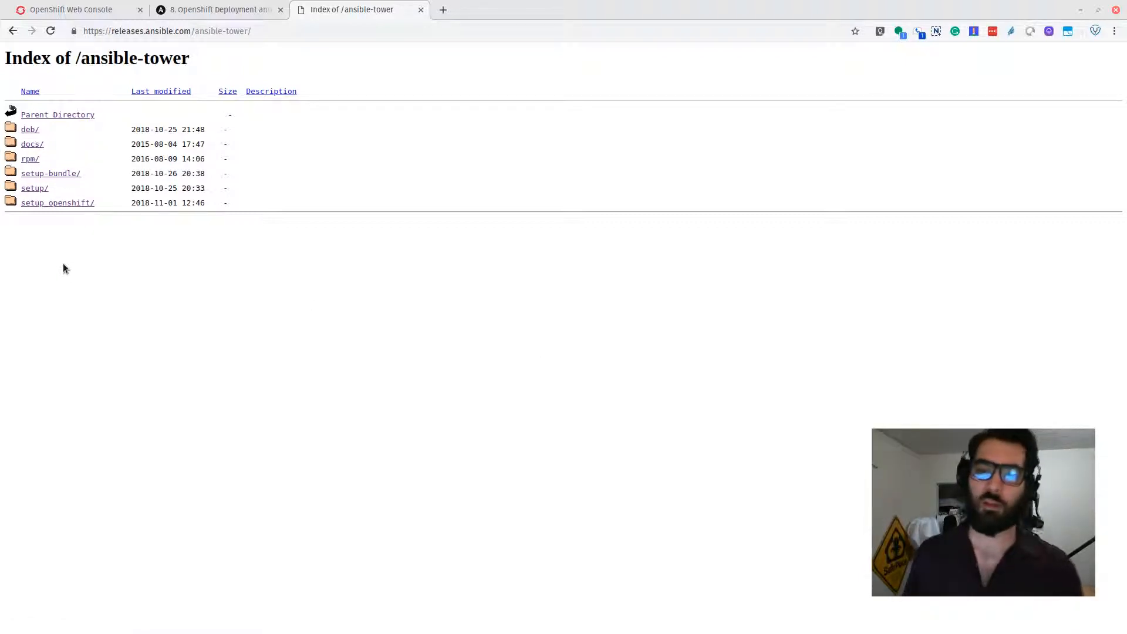
# Download ansible-tower-openshift-setup-latest.tar.gz from the setup_openshift folder.
pyautogui.click(68, 203)
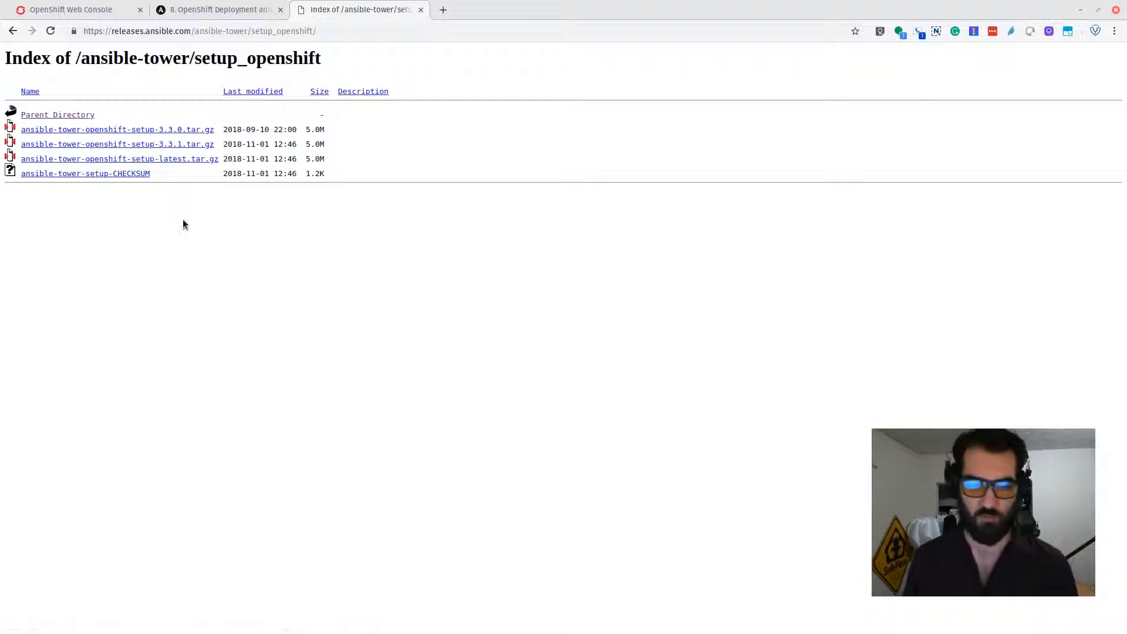
pyautogui.click(161, 159)
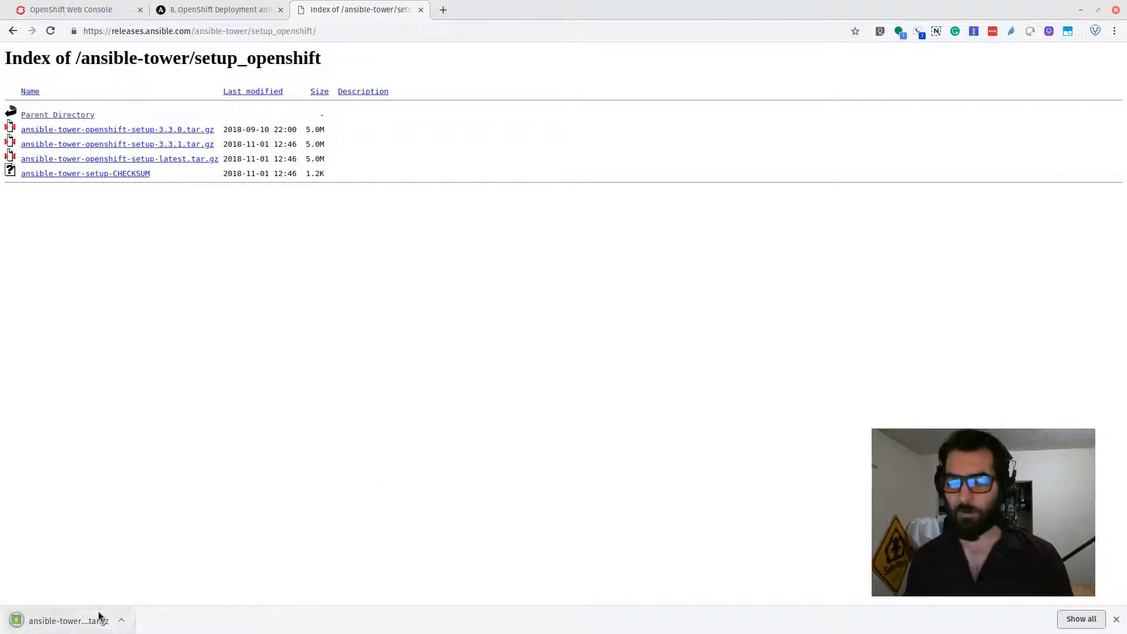
pyautogui.click(1117, 620)
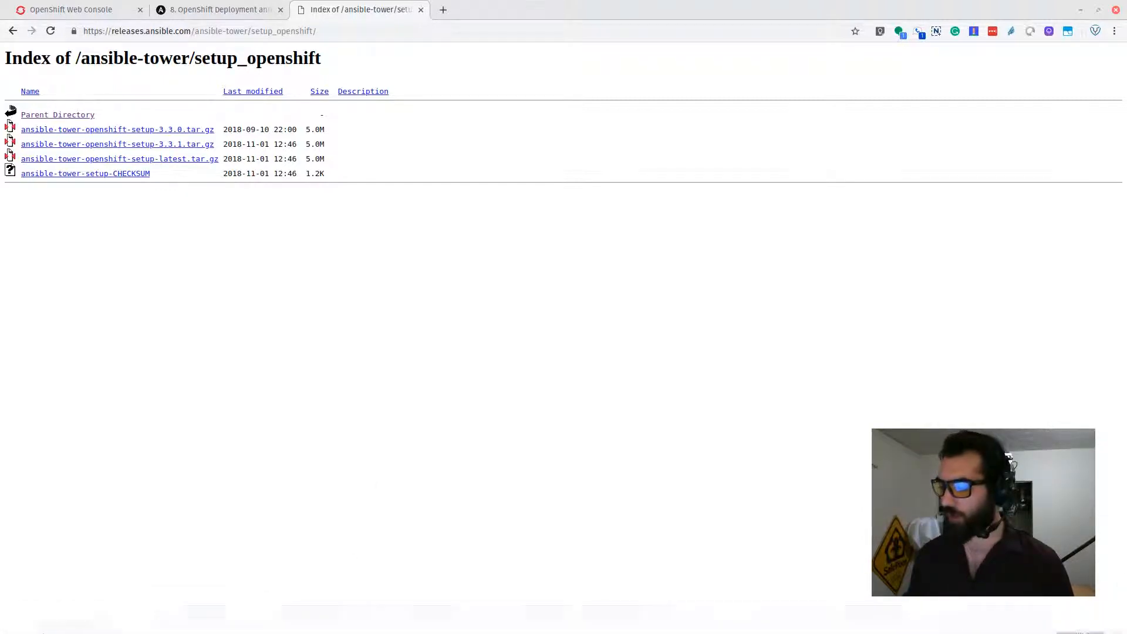
# In the drop-down terminal, list the setup folder's files and start the 'nano inventory' command.
pyautogui.press('F12')
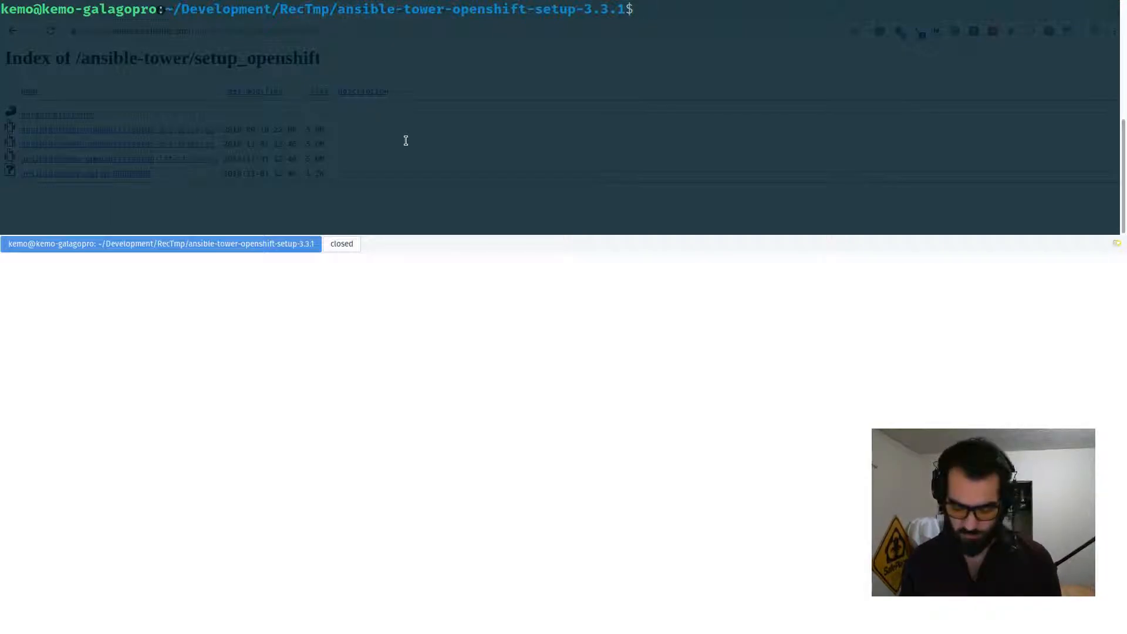
pyautogui.write('ls')
pyautogui.press('Return')
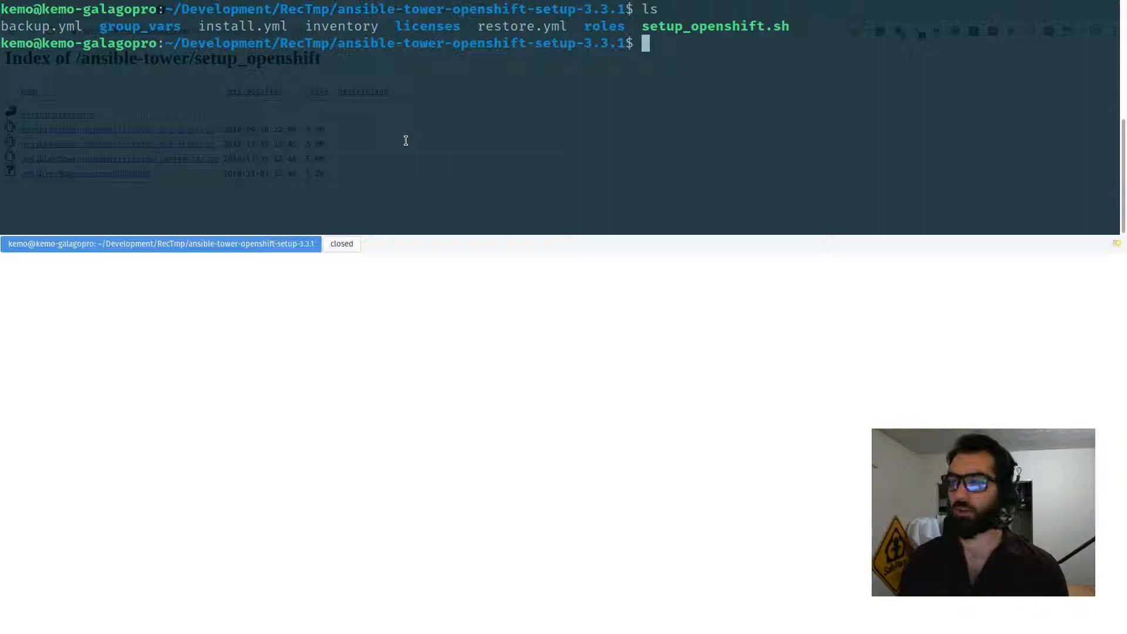
pyautogui.write('nano ')
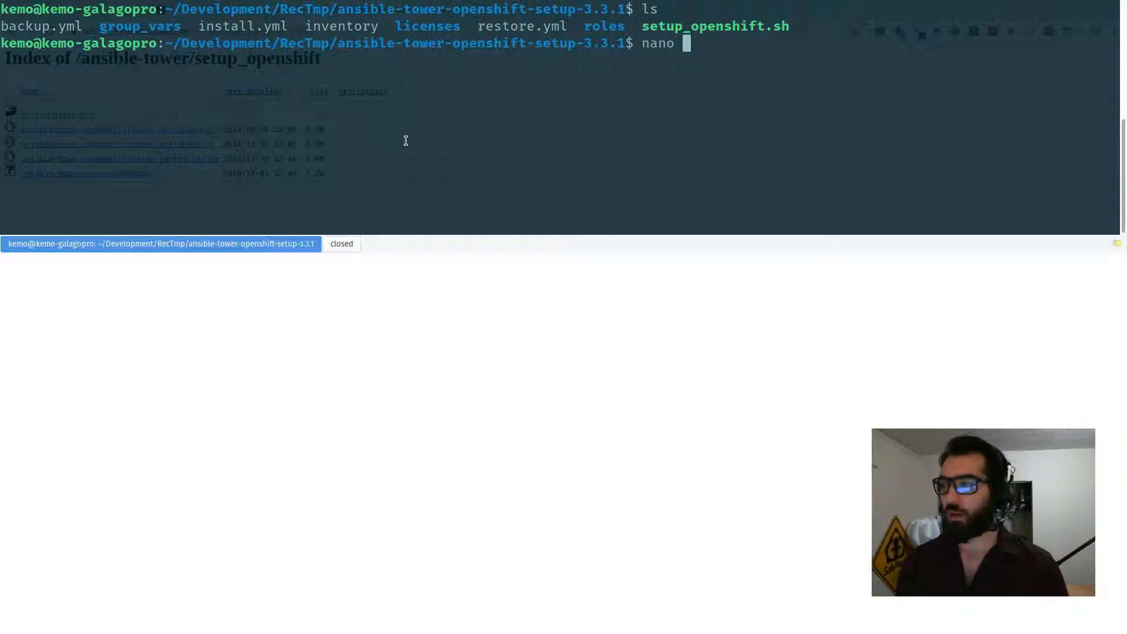
pyautogui.write('inventory')
# Open the inventory file in nano and enter an admin password in admin_password.
pyautogui.press('Return')
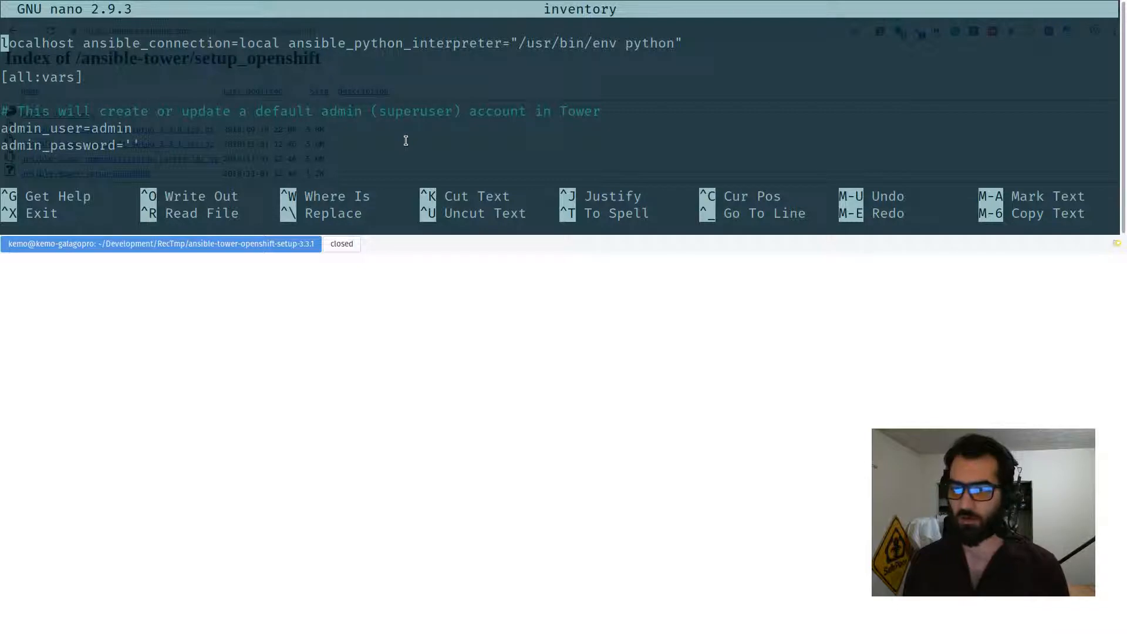
pyautogui.hotkey('shift', 'alt', 'Down')
pyautogui.hotkey('shift', 'alt', 'Down')
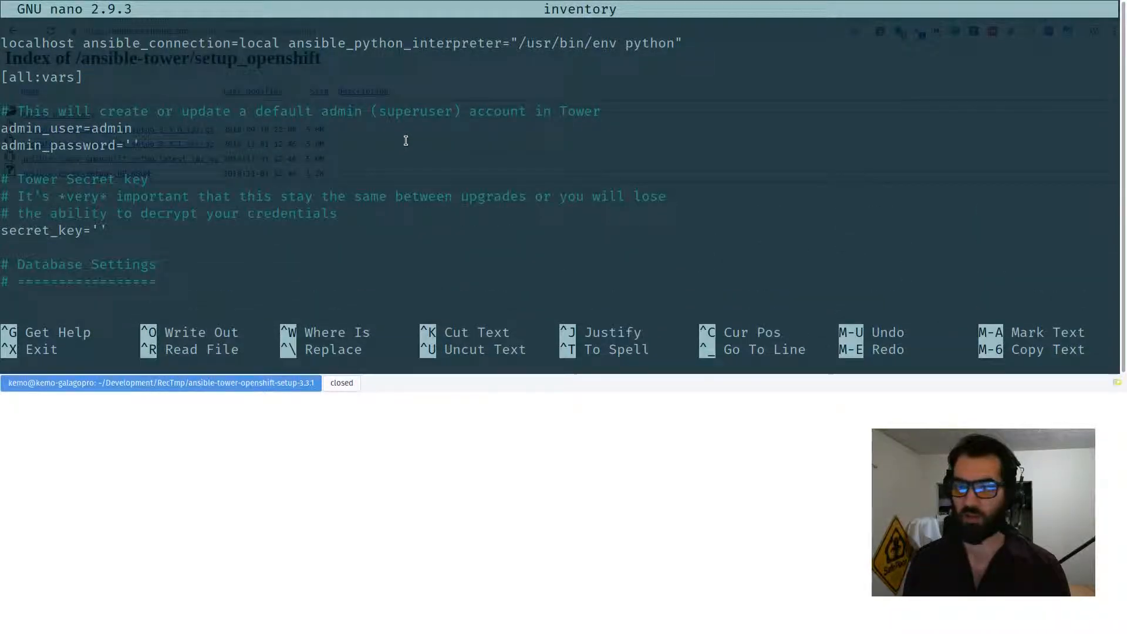
pyautogui.hotkey('shift', 'alt', 'Down')
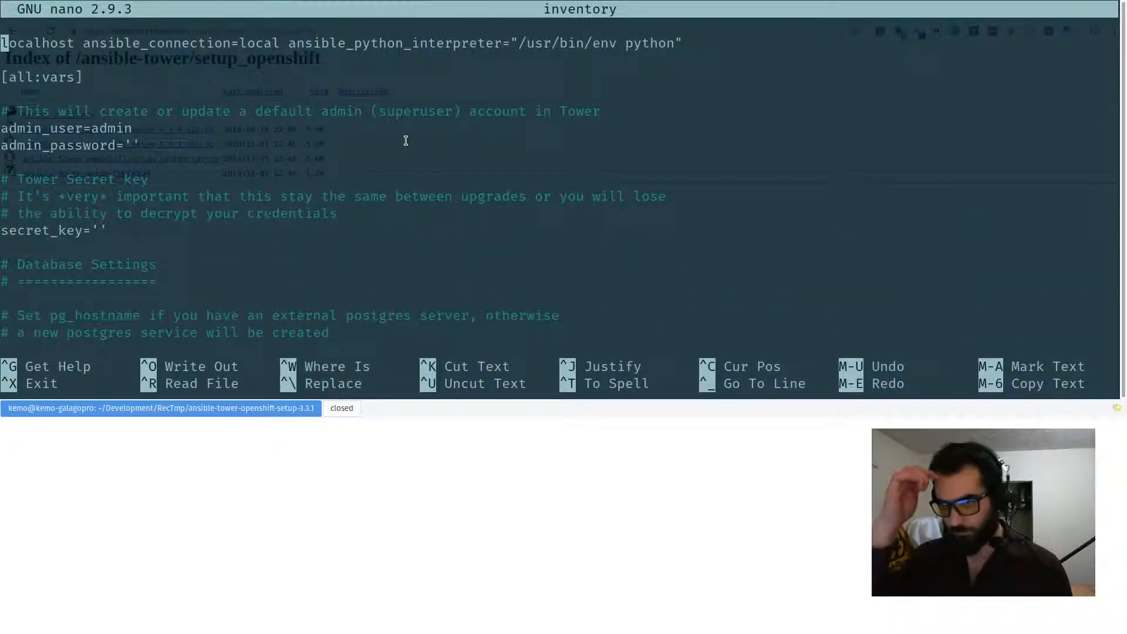
pyautogui.press('Down')
pyautogui.press('Down')
pyautogui.press('Down')
pyautogui.press('Down')
pyautogui.press('Down')
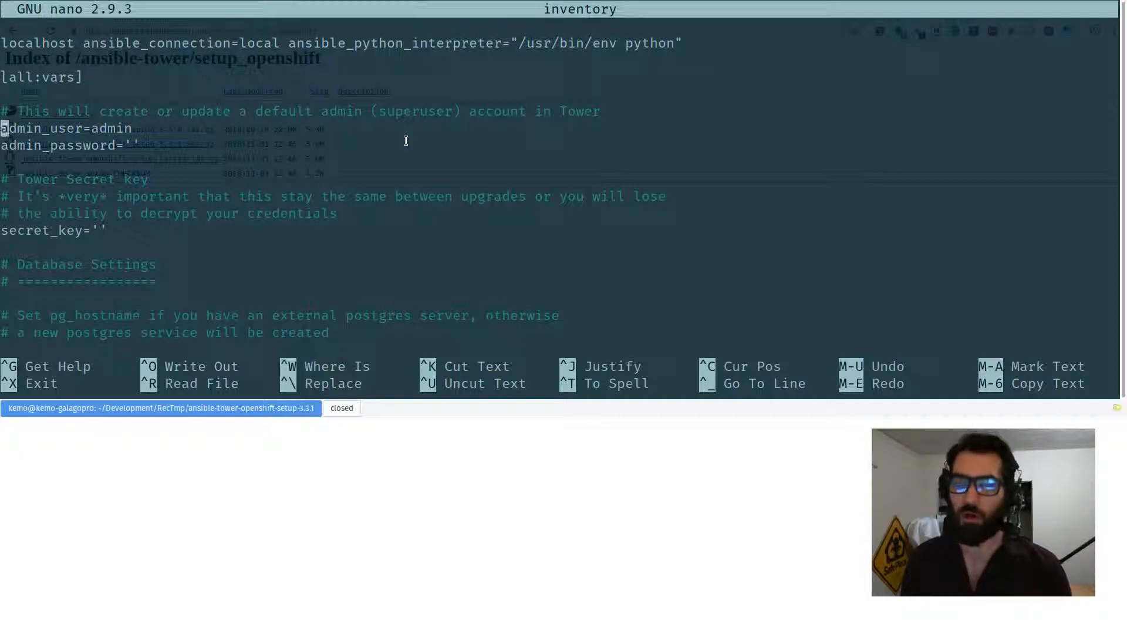
pyautogui.press('End')
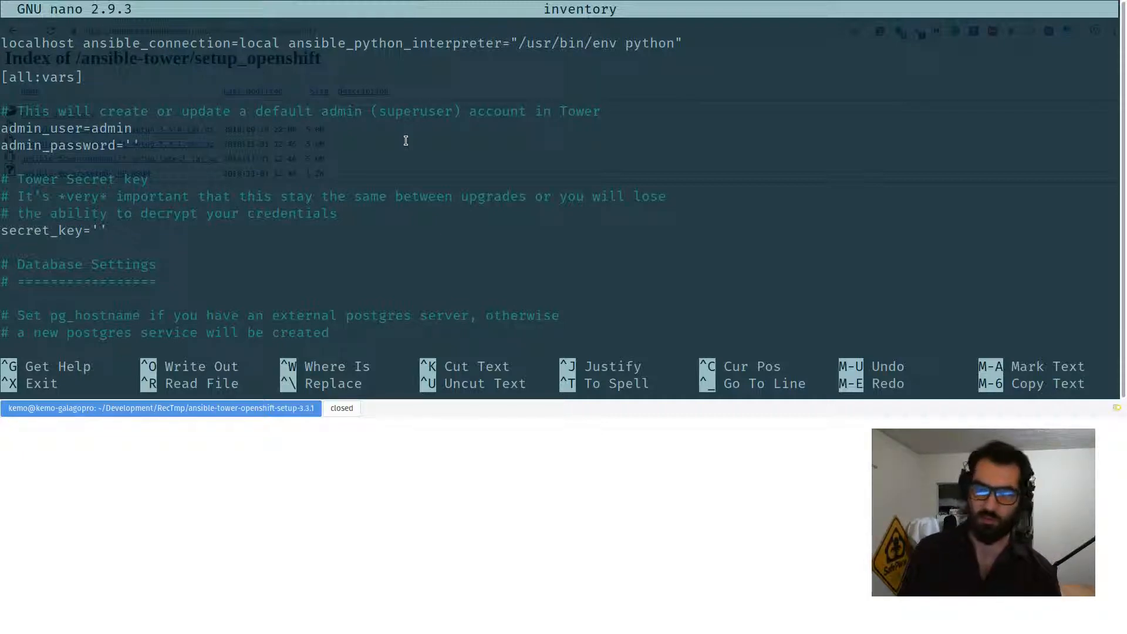
pyautogui.press('Left')
pyautogui.press('Left')
pyautogui.press('Left')
pyautogui.press('Left')
pyautogui.press('Left')
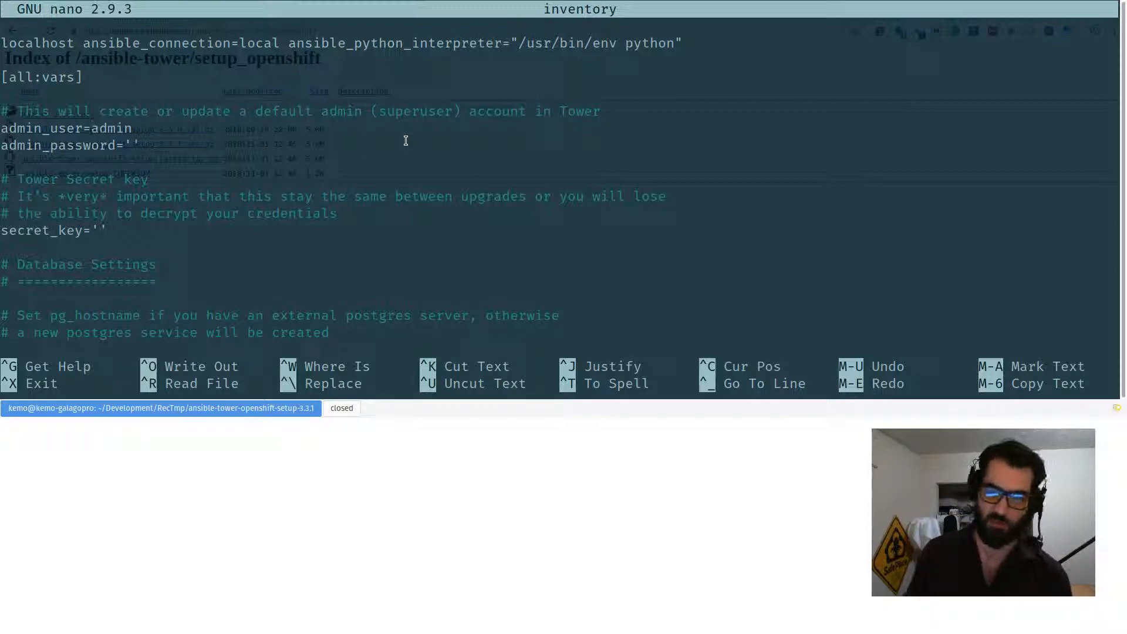
pyautogui.press('Down')
pyautogui.press('End')
pyautogui.press('Left')
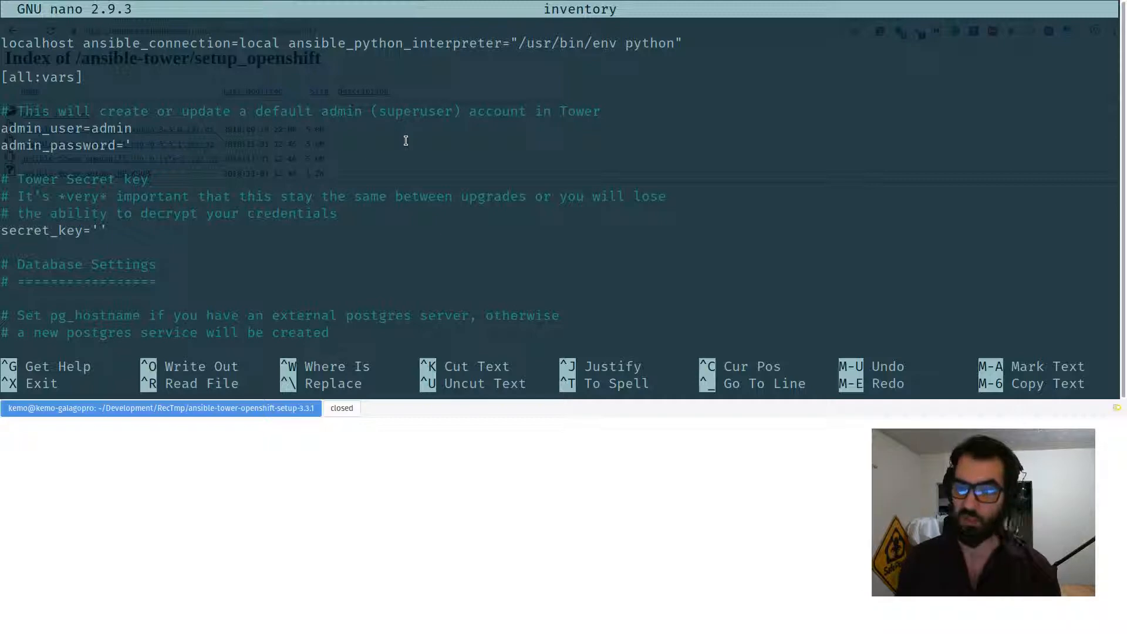
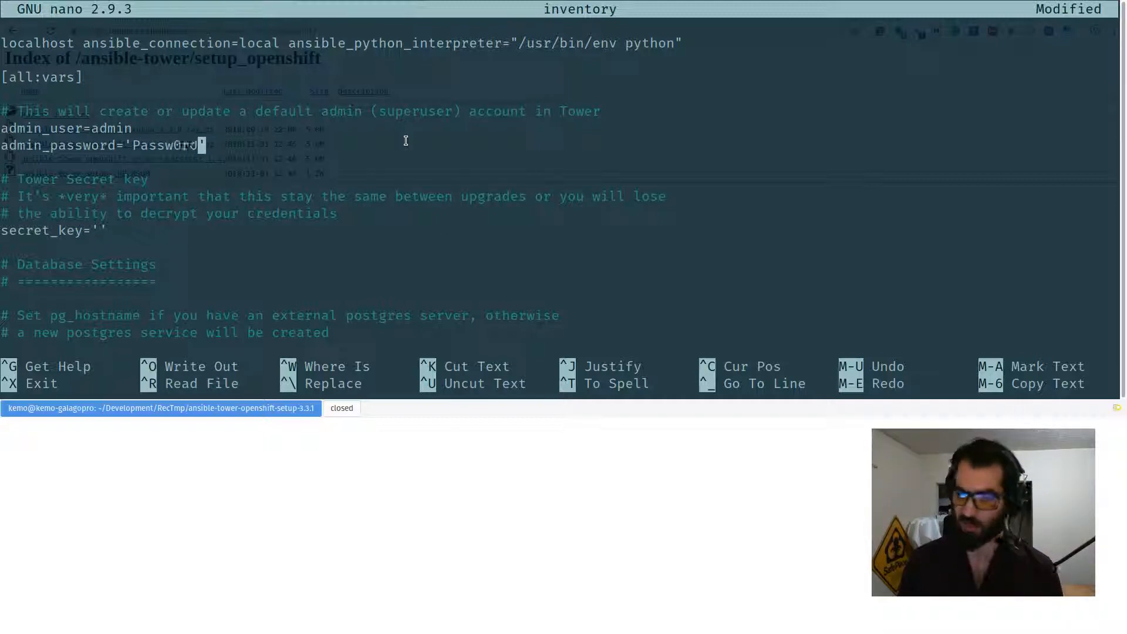
# Place the cursor inside the secret_key quotes and hide the terminal.
pyautogui.press('Down')
pyautogui.press('Down')
pyautogui.press('Down')
pyautogui.press('Down')
pyautogui.press('Down')
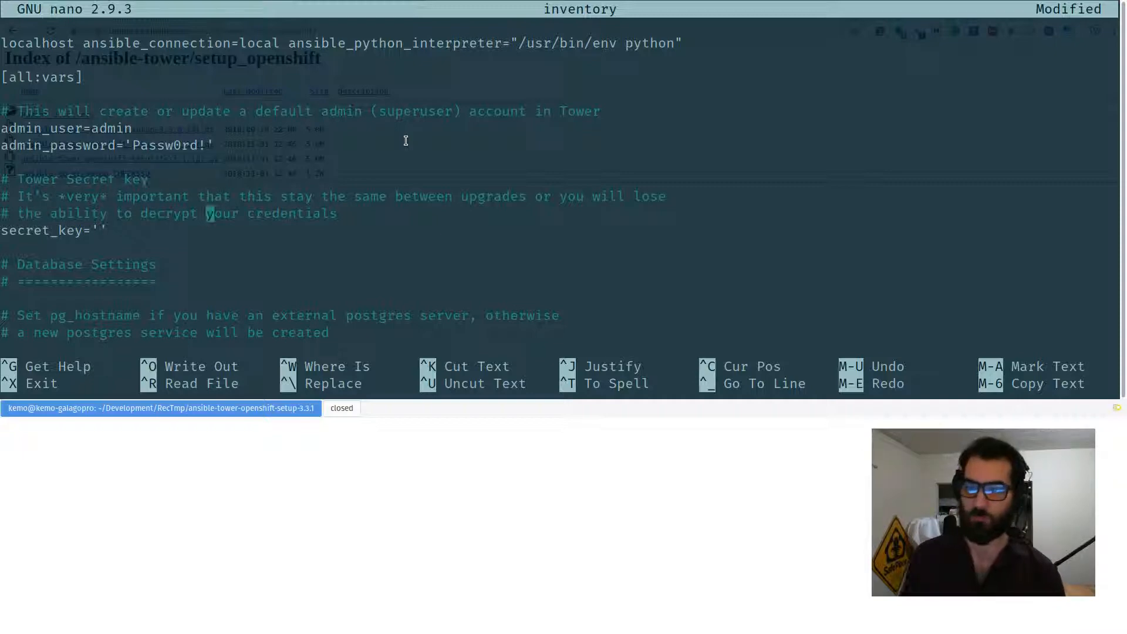
pyautogui.press('Left')
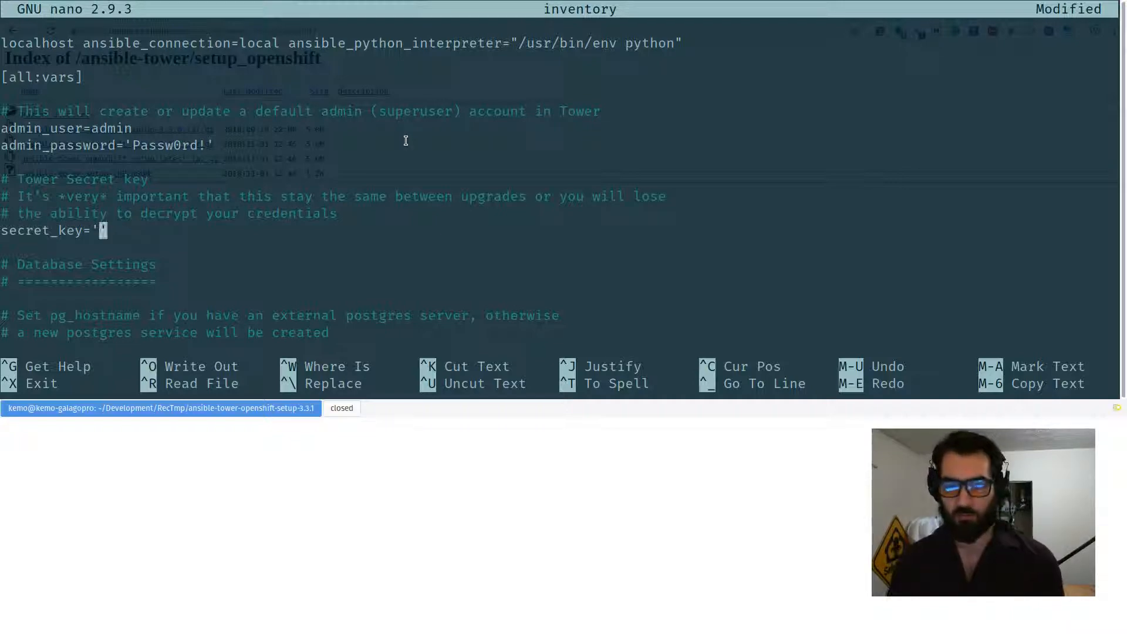
pyautogui.press('F12')
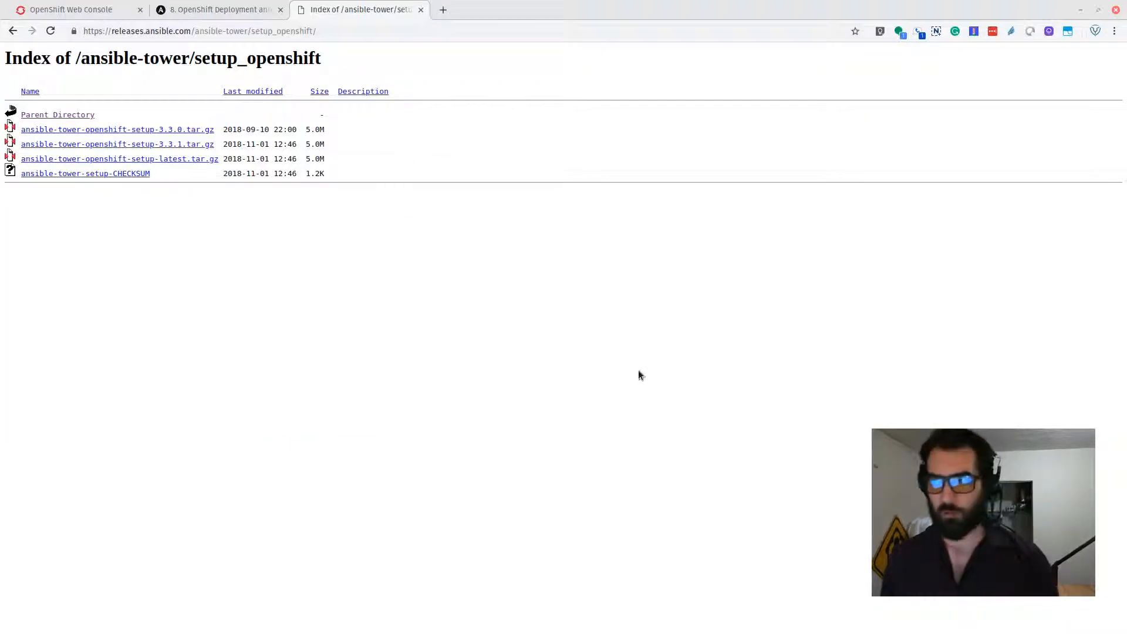
# Load passwordsgenerator.net in a new browser tab.
pyautogui.hotkey('ctrl', 't')
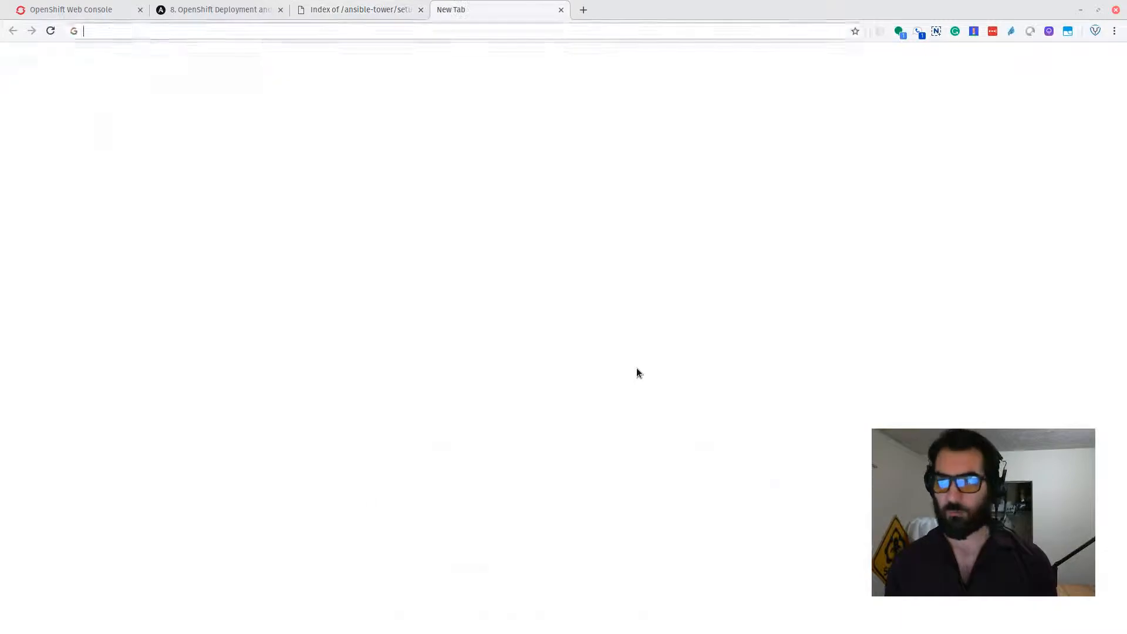
pyautogui.write('random passwor')
pyautogui.press('Down')
pyautogui.press('Return')
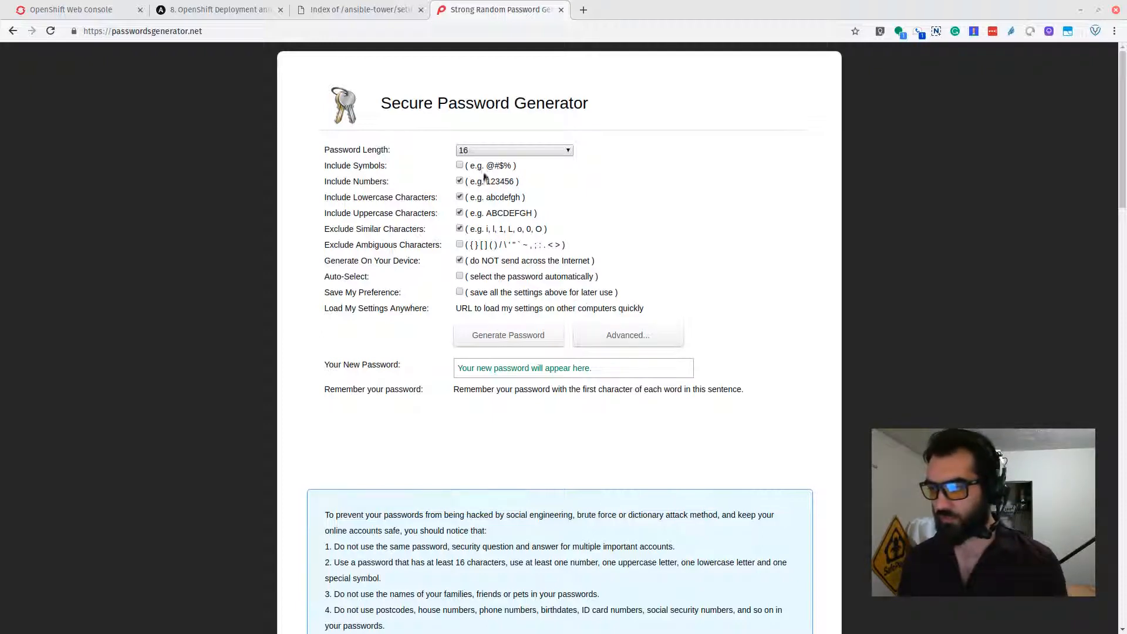
# Generate a 32-character password and select it for copying.
pyautogui.click(498, 147)
pyautogui.scroll(-4, 478, 339)
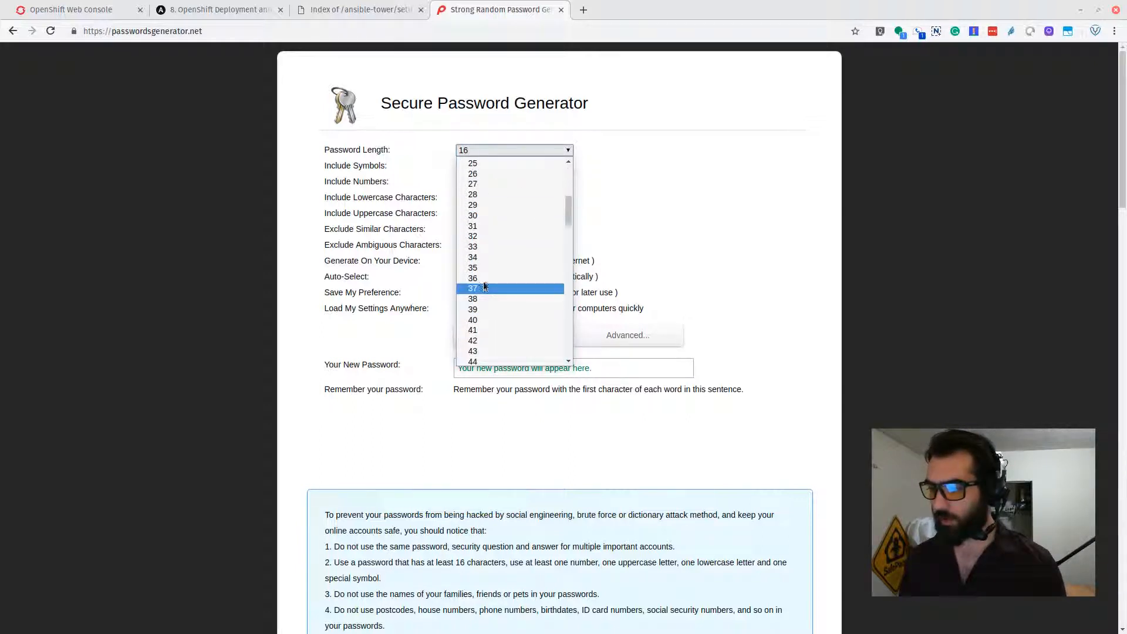
pyautogui.click(475, 246)
pyautogui.click(491, 150)
pyautogui.click(520, 351)
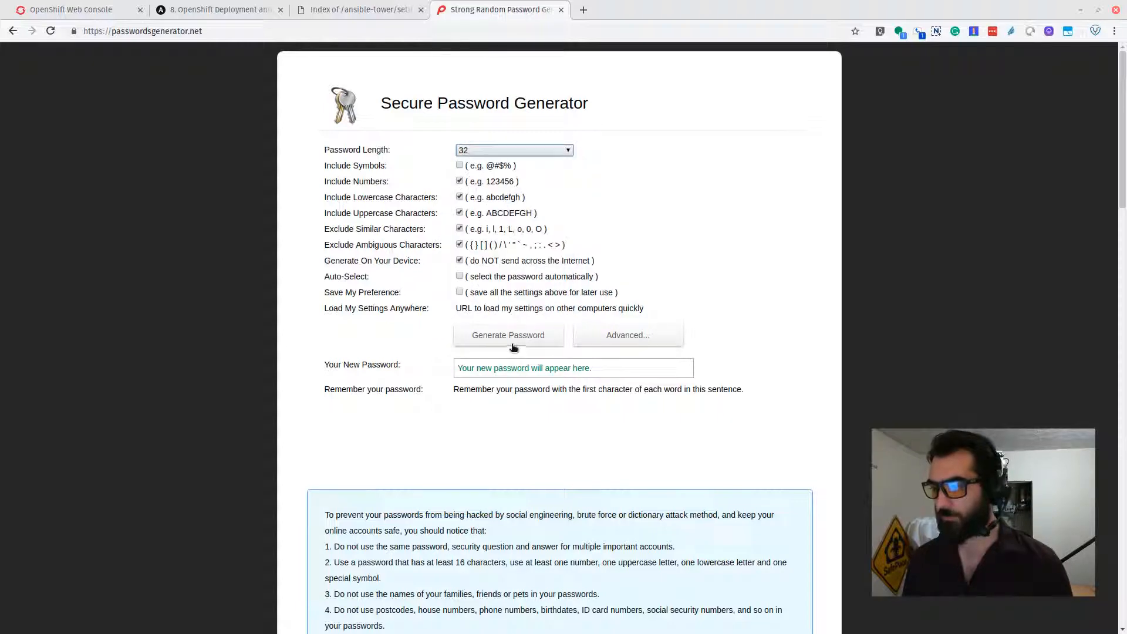
pyautogui.click(510, 341)
pyautogui.doubleClick(579, 370)
pyautogui.hotkey('ctrl', 'c')
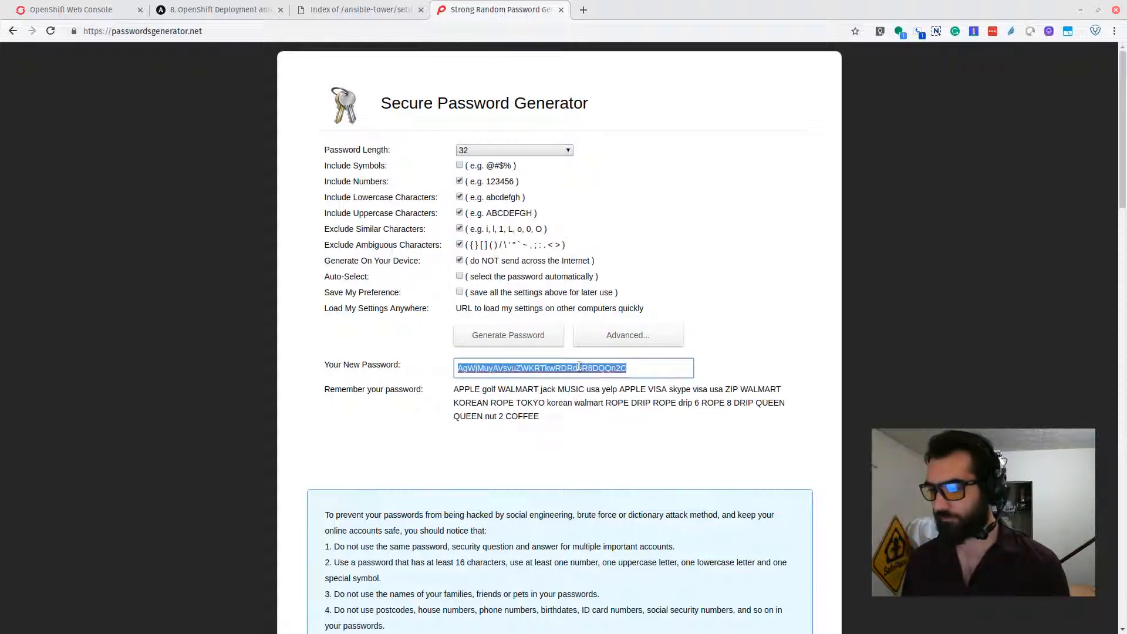
pyautogui.press('F12')
# Paste the generated password, quoted, as the inventory's secret_key.
pyautogui.write("'")
pyautogui.hotkey('ctrl', 'shift', 'v')
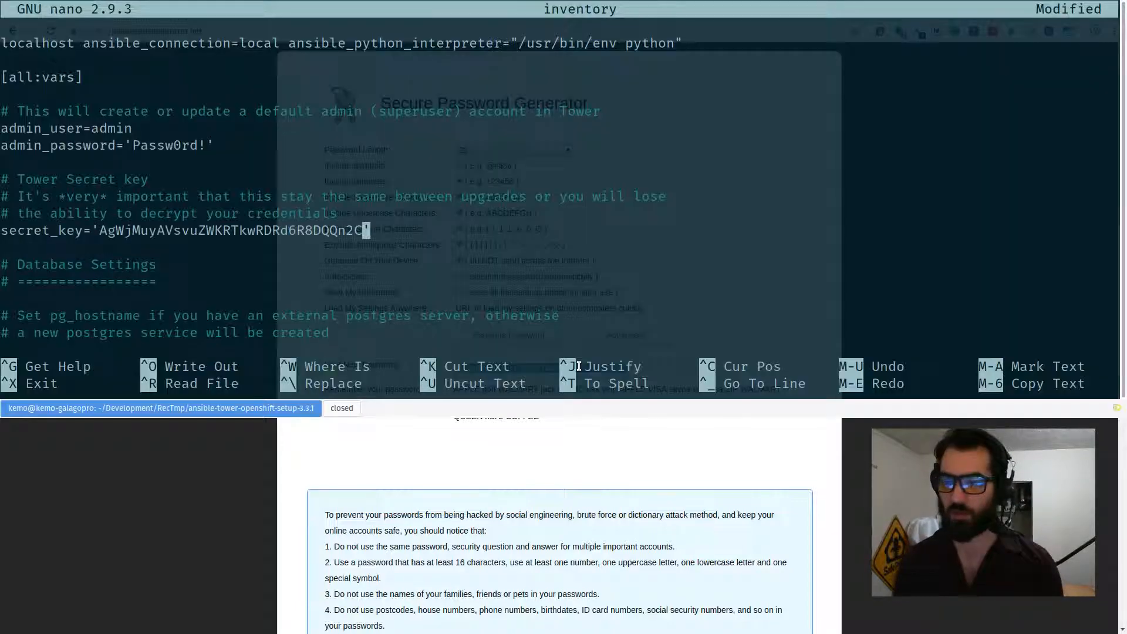
pyautogui.write("'")
# Set pg_username to 'towerpgu' and move into the empty pg_password quotes.
pyautogui.press('Down')
pyautogui.press('Down')
pyautogui.press('Down')
pyautogui.press('Down')
pyautogui.press('Down')
pyautogui.press('Down')
pyautogui.press('Down')
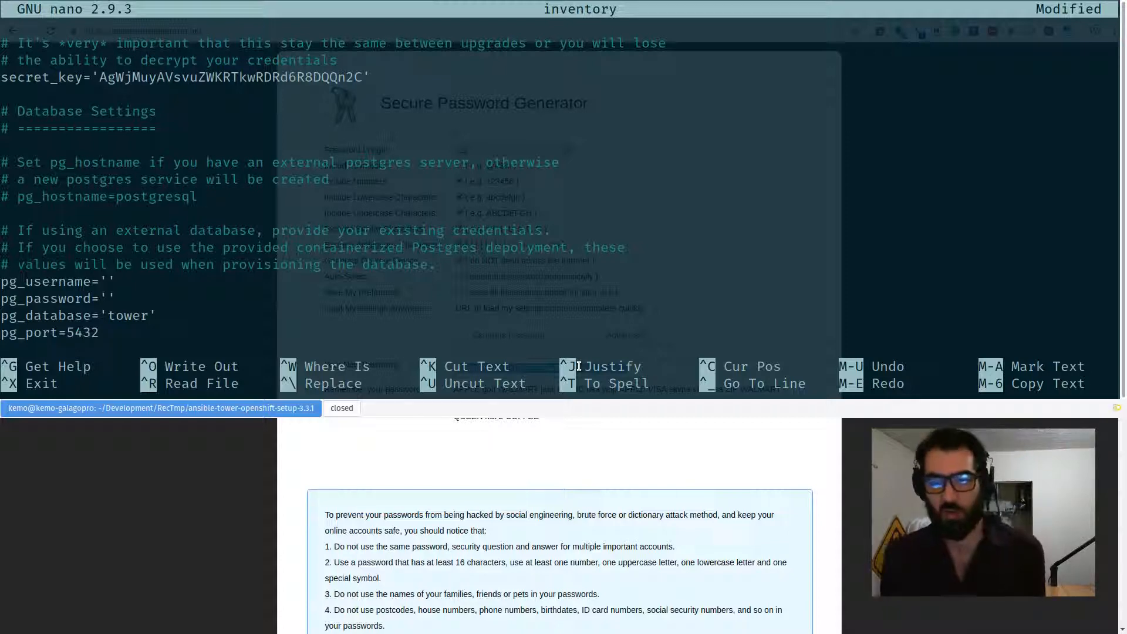
pyautogui.press('Down')
pyautogui.press('Down')
pyautogui.press('Down')
pyautogui.press('Down')
pyautogui.press('Down')
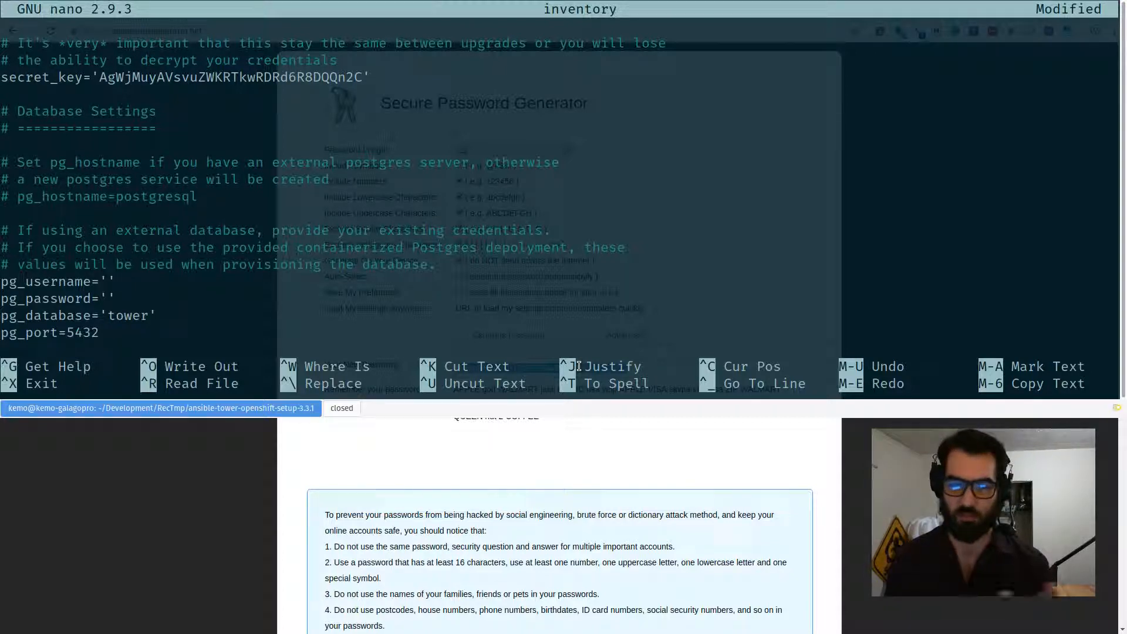
pyautogui.press('Left')
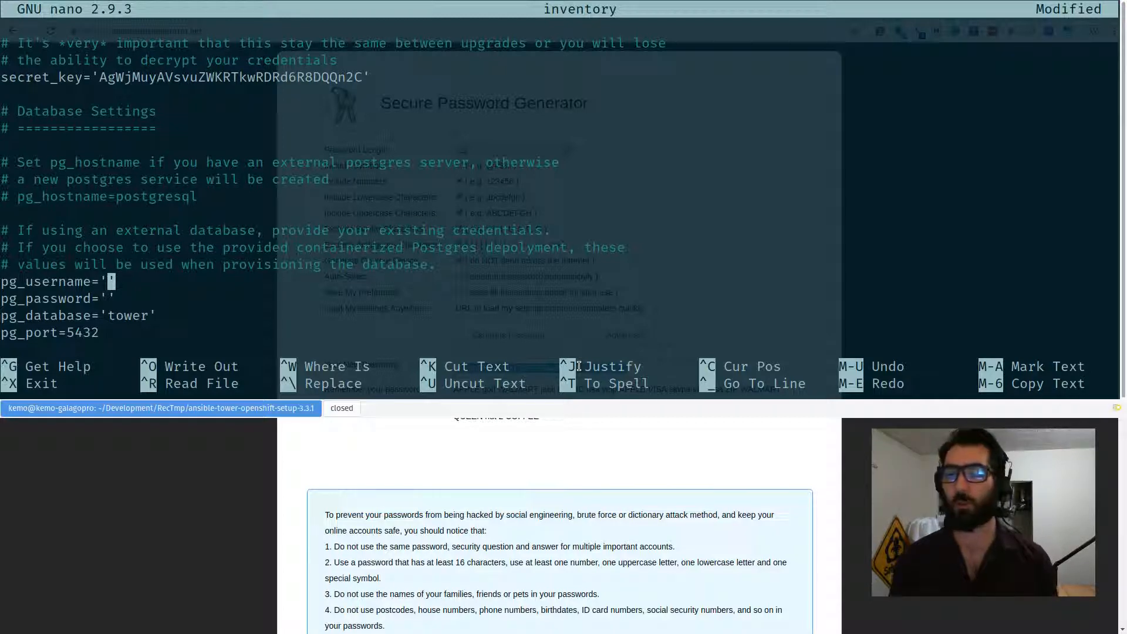
pyautogui.write('tower')
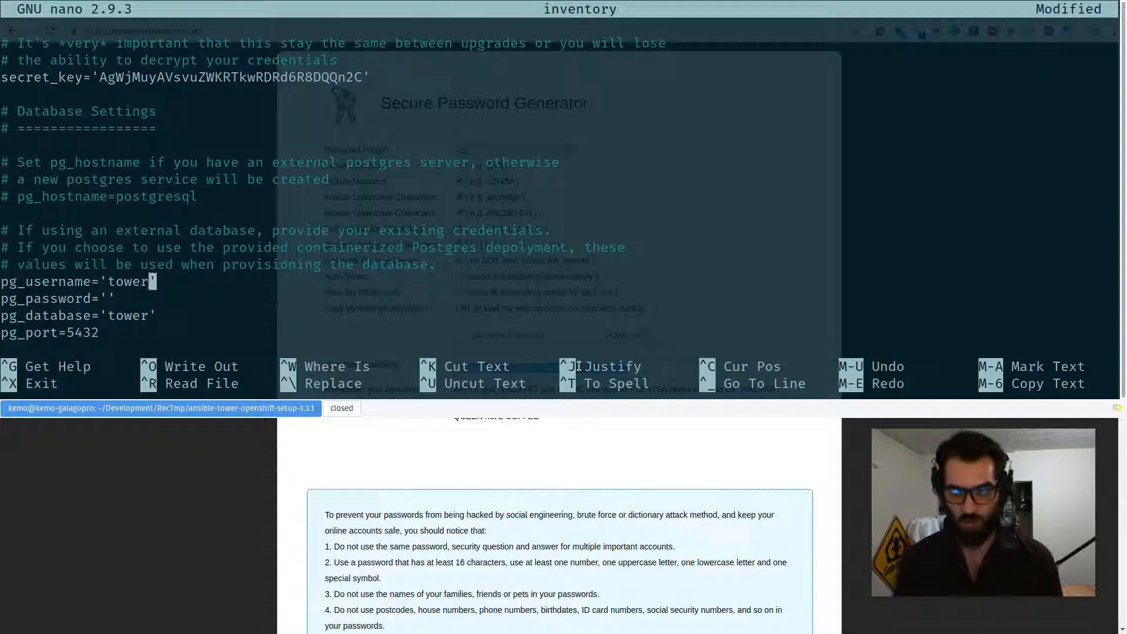
pyautogui.write('pgu')
pyautogui.press('Down')
pyautogui.press('Left')
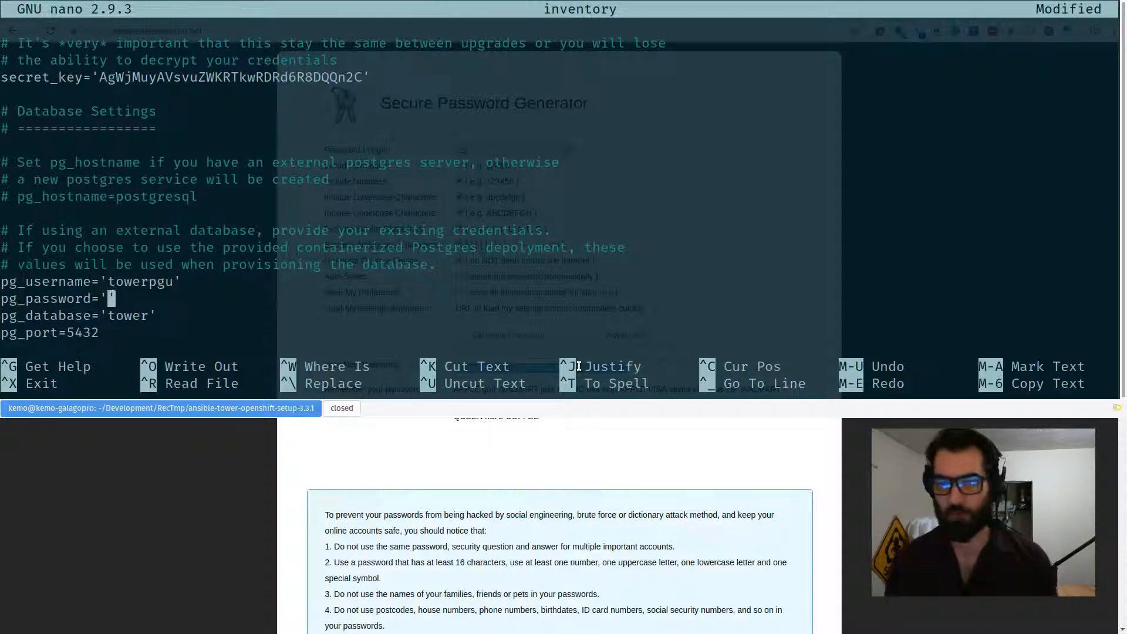
# Generate a 16-character password and paste it into pg_password.
pyautogui.press('F12')
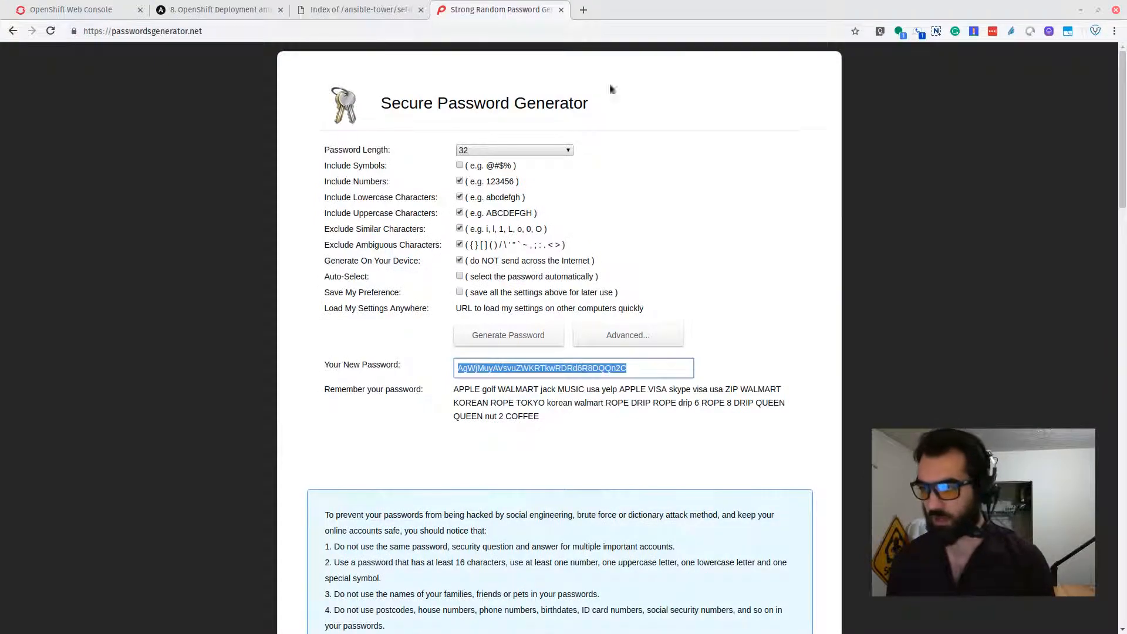
pyautogui.click(491, 150)
pyautogui.click(478, 195)
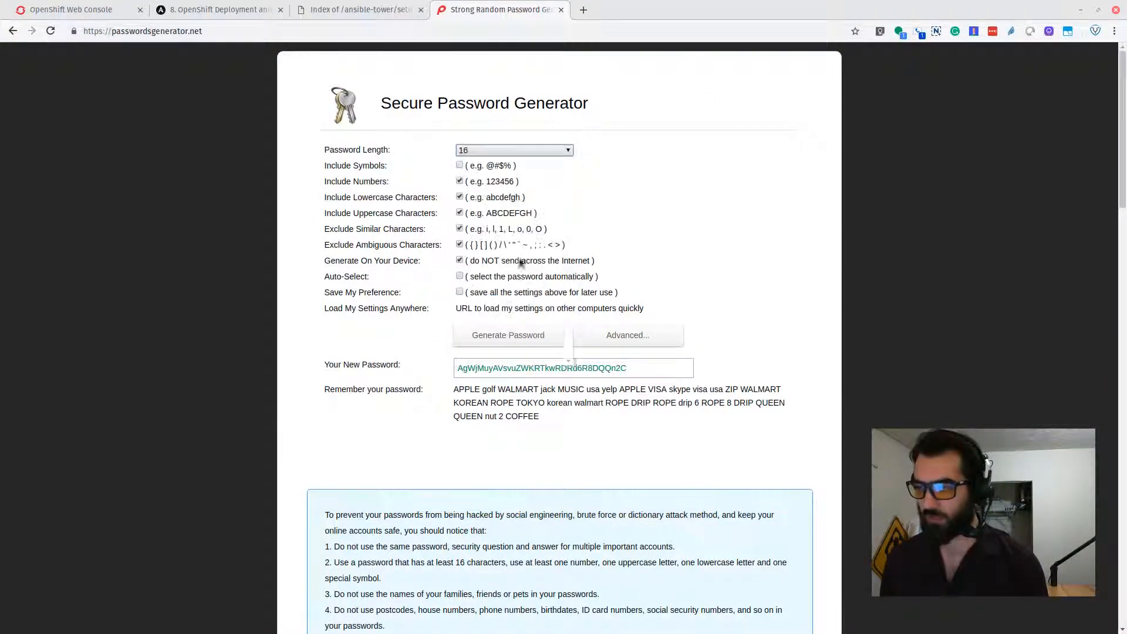
pyautogui.click(536, 348)
pyautogui.doubleClick(535, 367)
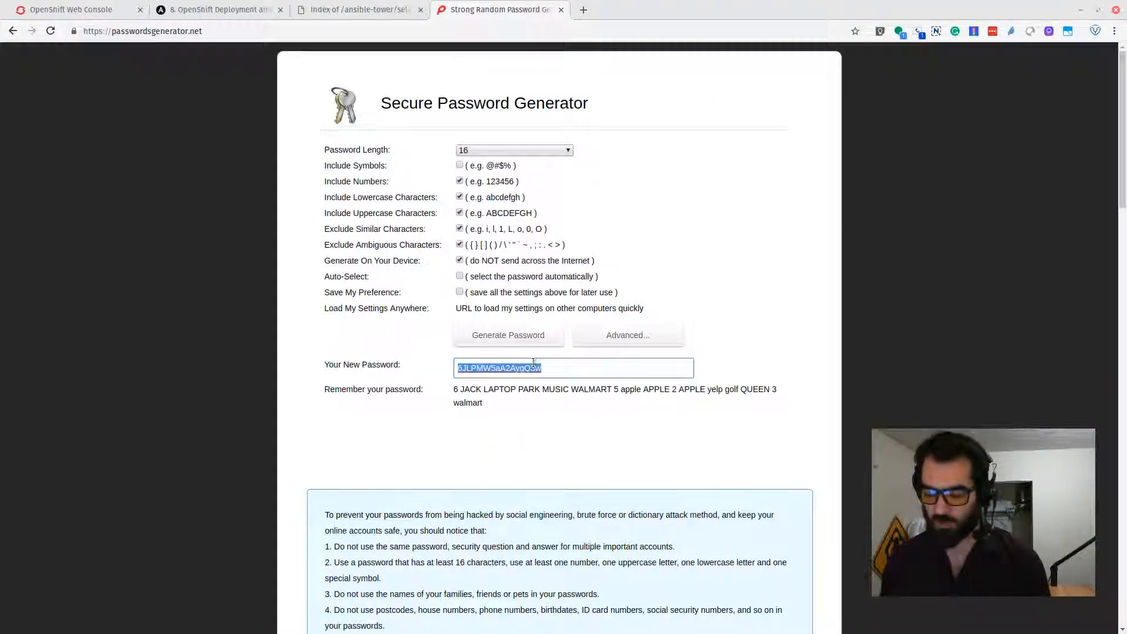
pyautogui.press('F12')
pyautogui.hotkey('ctrl', 'shift', 'v')
pyautogui.press('Down')
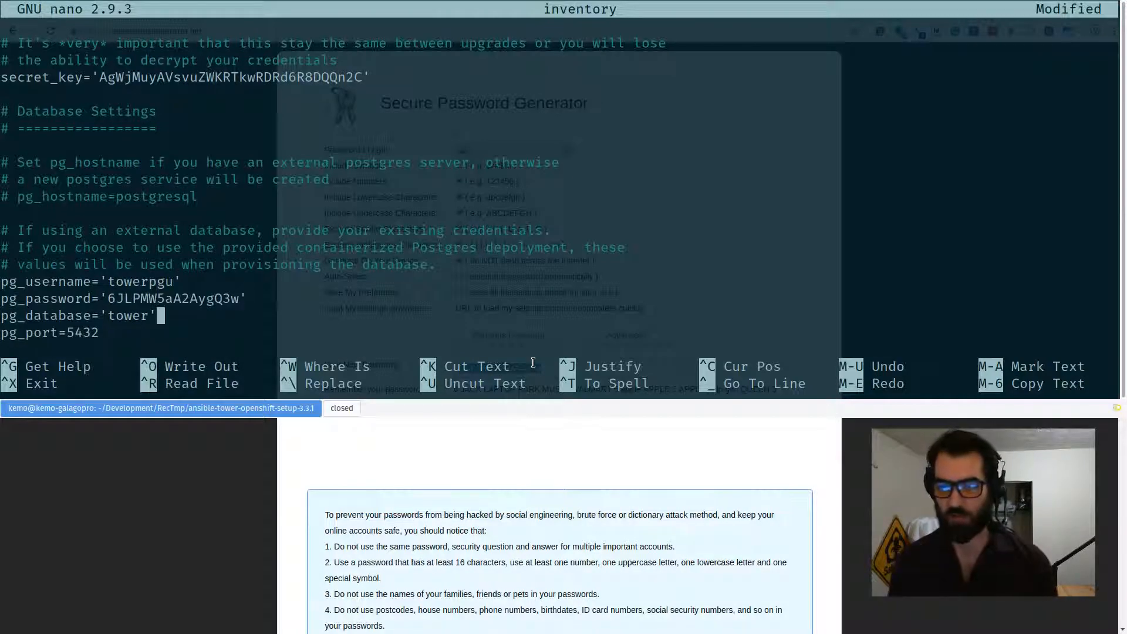
pyautogui.press('Left')
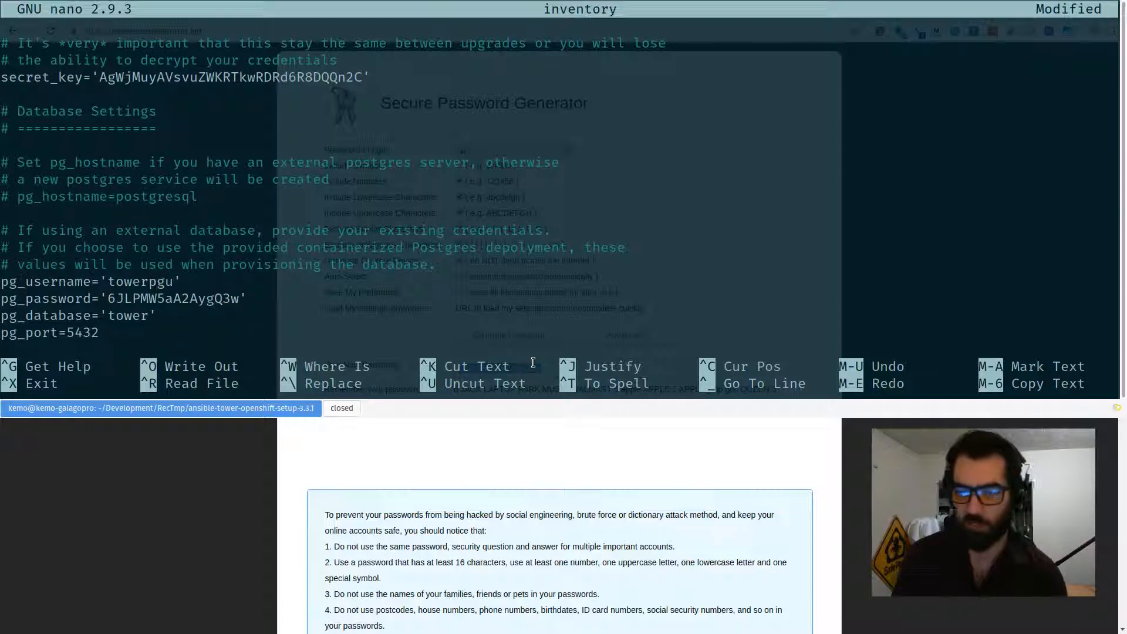
pyautogui.press('Left')
pyautogui.press('Left')
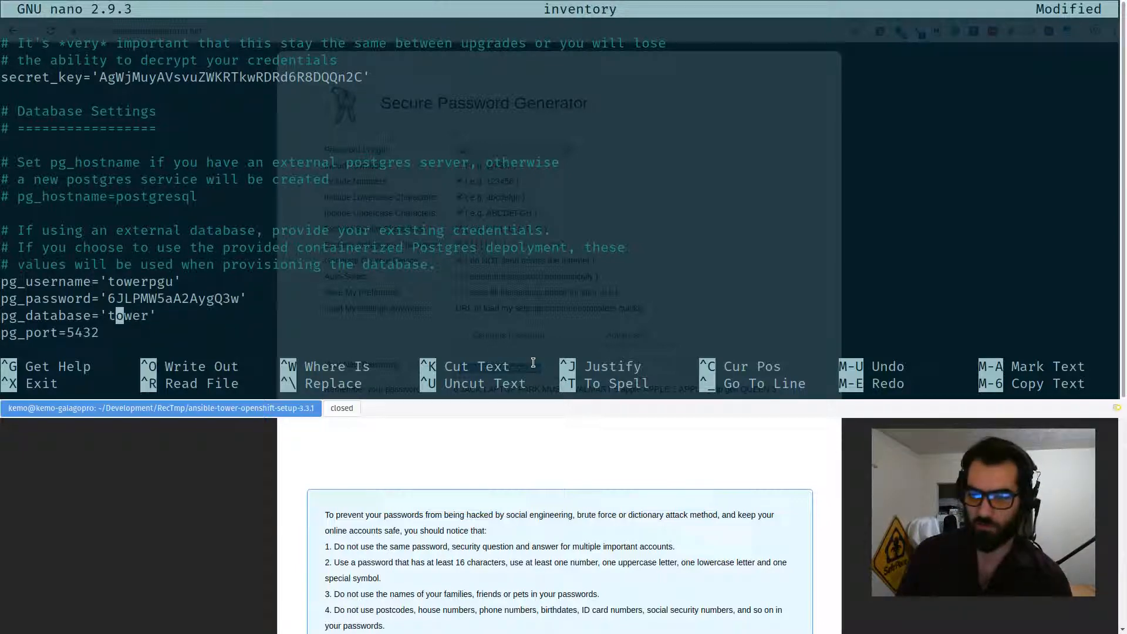
# Generate another password and paste it into rabbitmq_password.
pyautogui.press('Down')
pyautogui.press('Down')
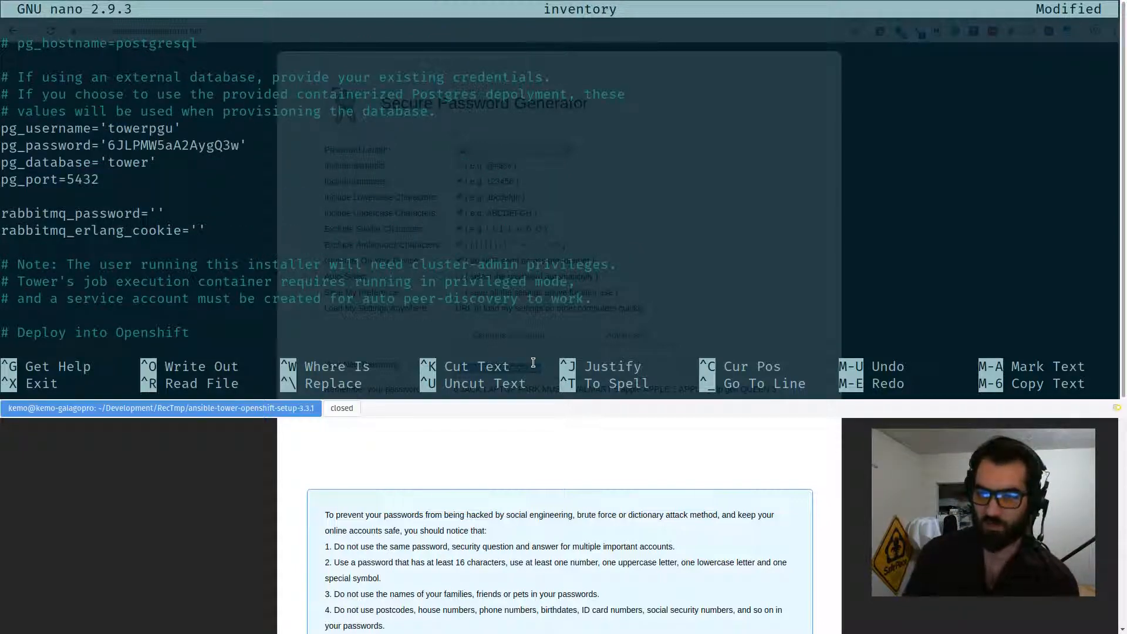
pyautogui.press('Down')
pyautogui.press('End')
pyautogui.press('Left')
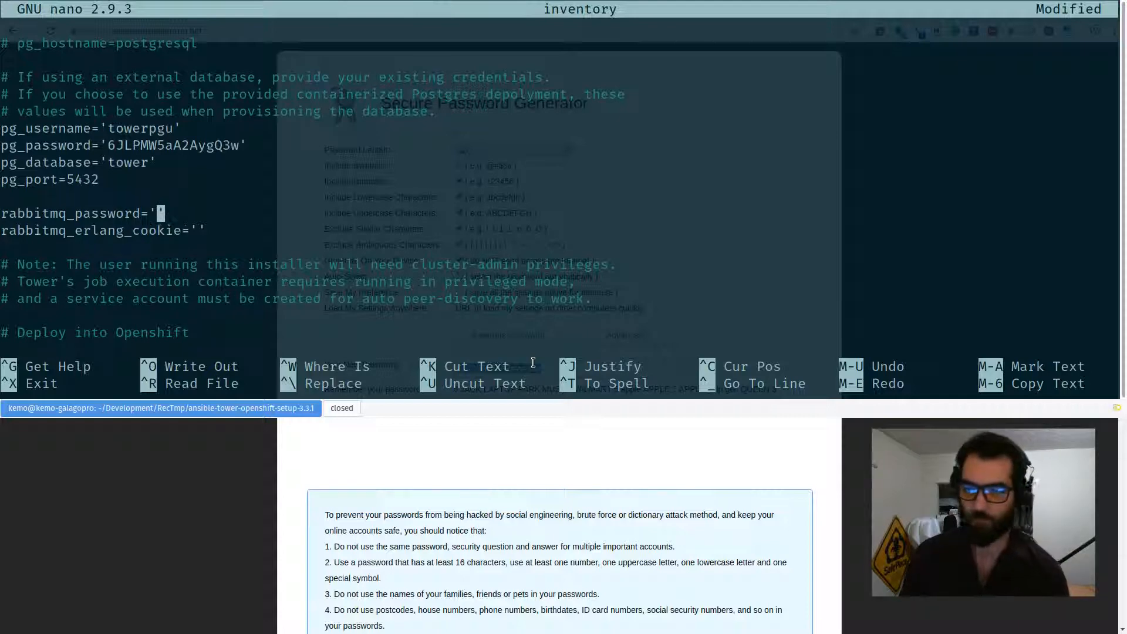
pyautogui.press('F12')
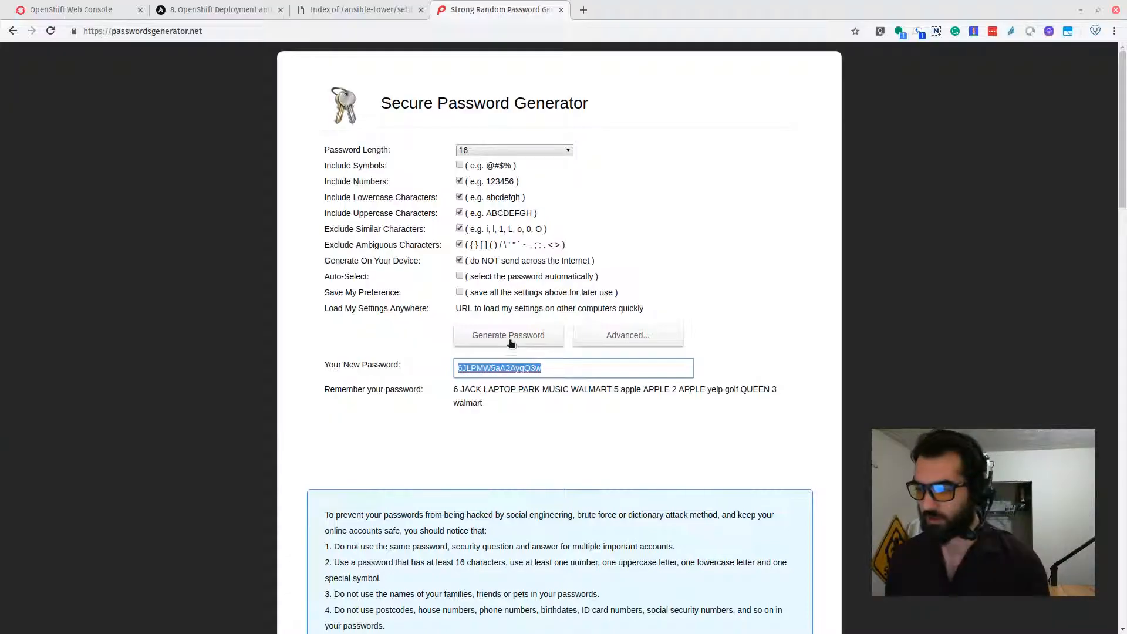
pyautogui.click(511, 344)
pyautogui.doubleClick(516, 367)
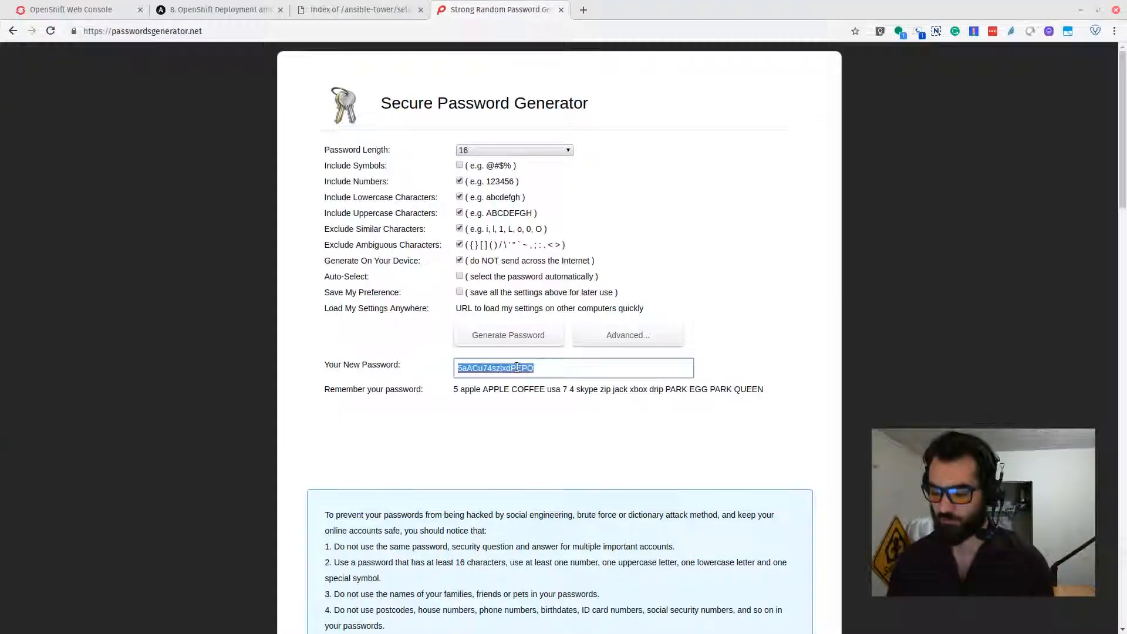
pyautogui.press('F12')
pyautogui.hotkey('ctrl', 'shift', 'v')
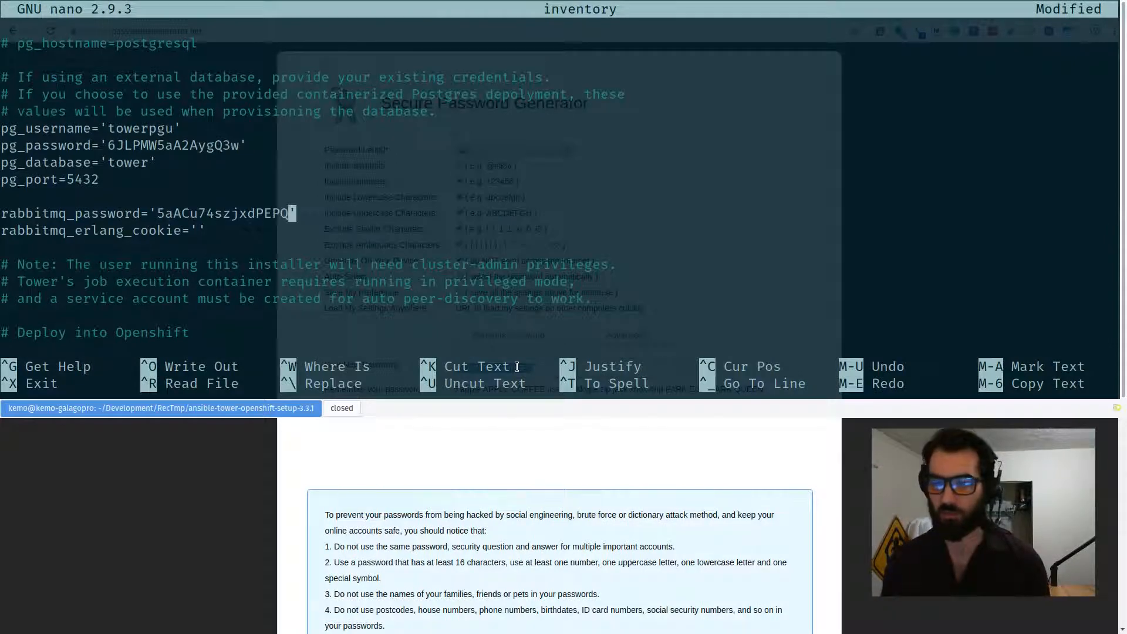
# Generate a 32-character password and paste it into rabbitmq_erlang_cookie.
pyautogui.press('Down')
pyautogui.press('Left')
pyautogui.press('F12')
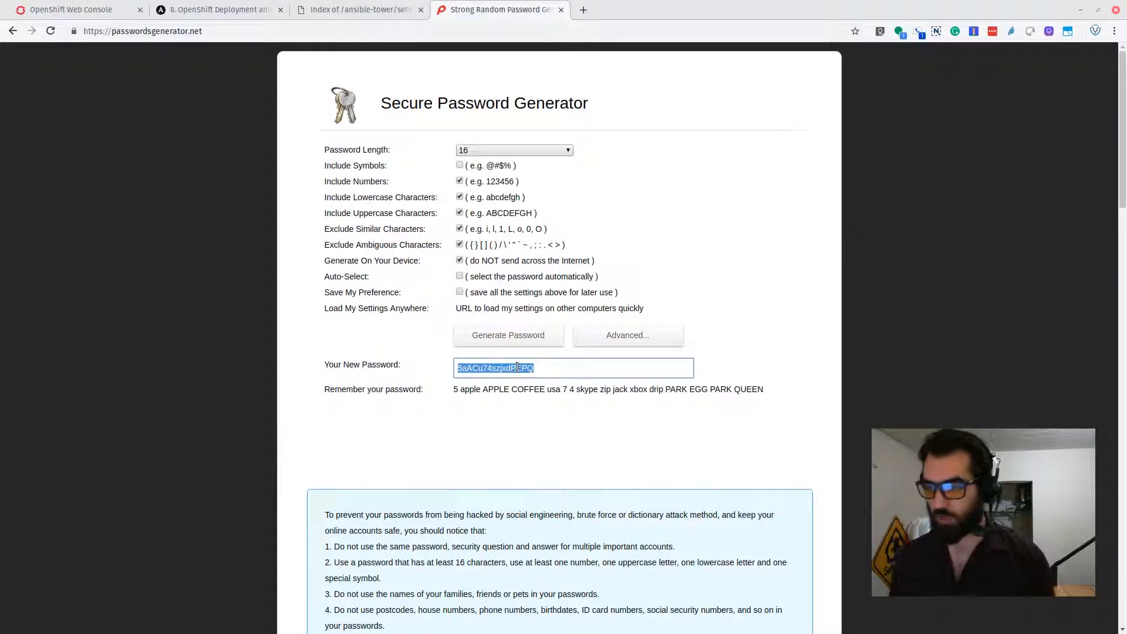
pyautogui.click(534, 153)
pyautogui.scroll(-5, 496, 346)
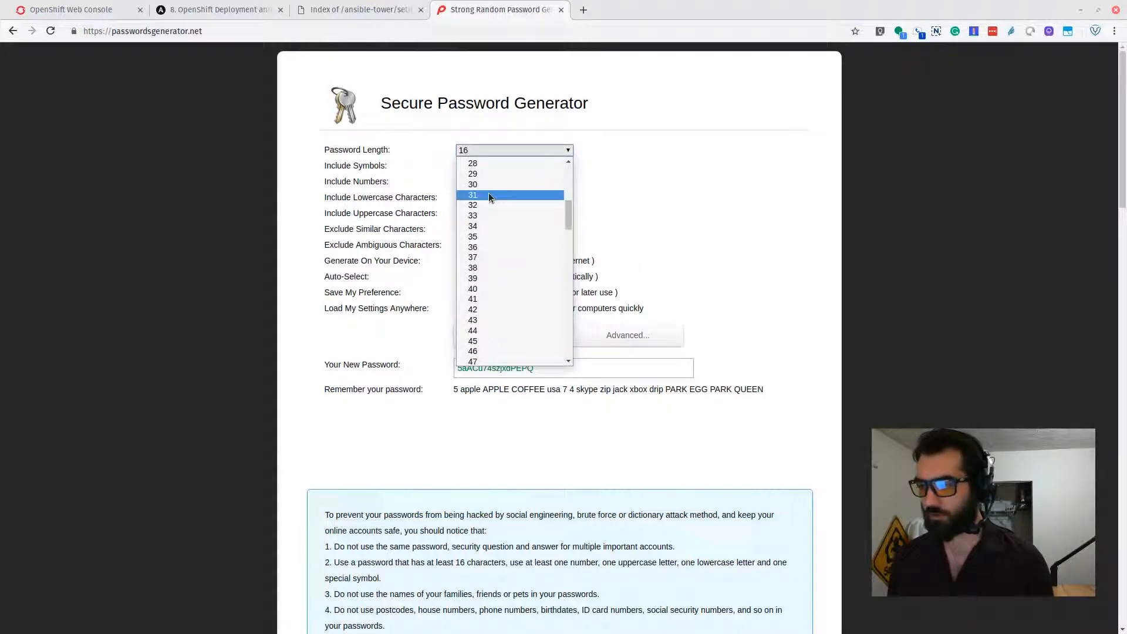
pyautogui.scroll(2, 491, 199)
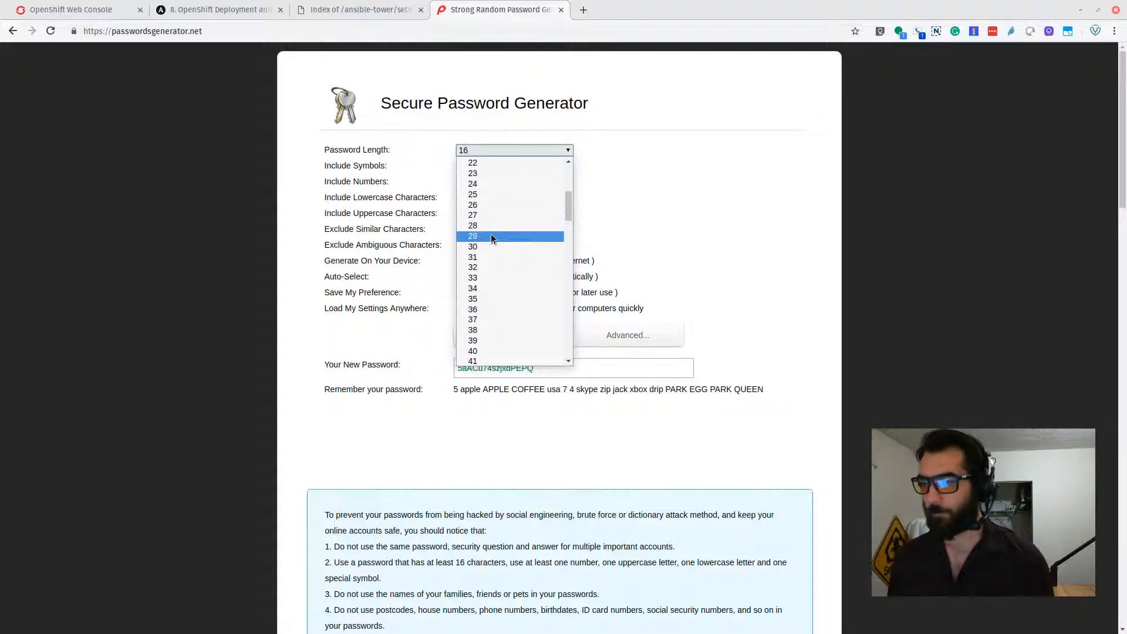
pyautogui.click(490, 267)
pyautogui.click(509, 335)
pyautogui.click(540, 369)
pyautogui.hotkey('ctrl', 'c')
pyautogui.press('F12')
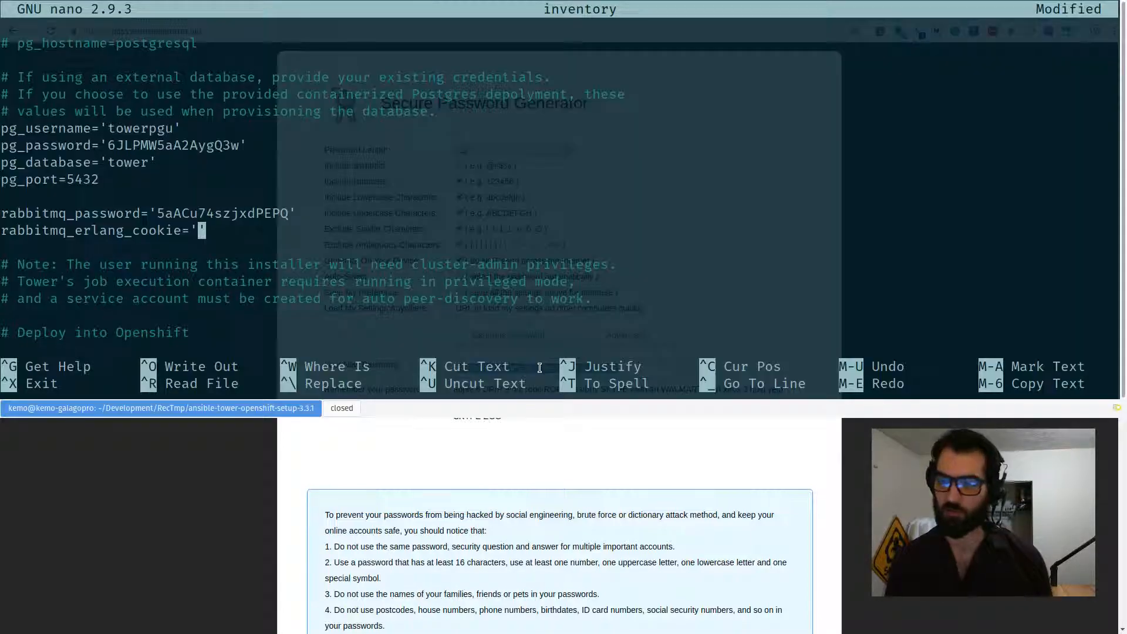
pyautogui.hotkey('ctrl', 'shift', 'v')
pyautogui.press('Down')
pyautogui.press('Down')
pyautogui.press('Down')
pyautogui.press('Down')
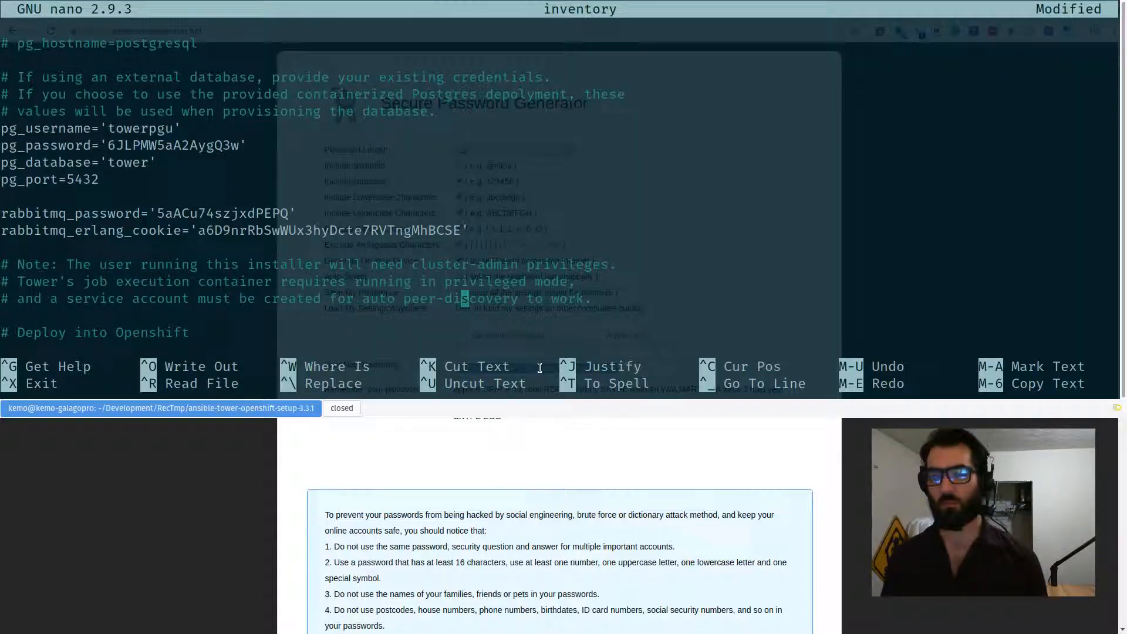
pyautogui.press('Down')
pyautogui.press('Down')
pyautogui.press('Down')
pyautogui.press('Down')
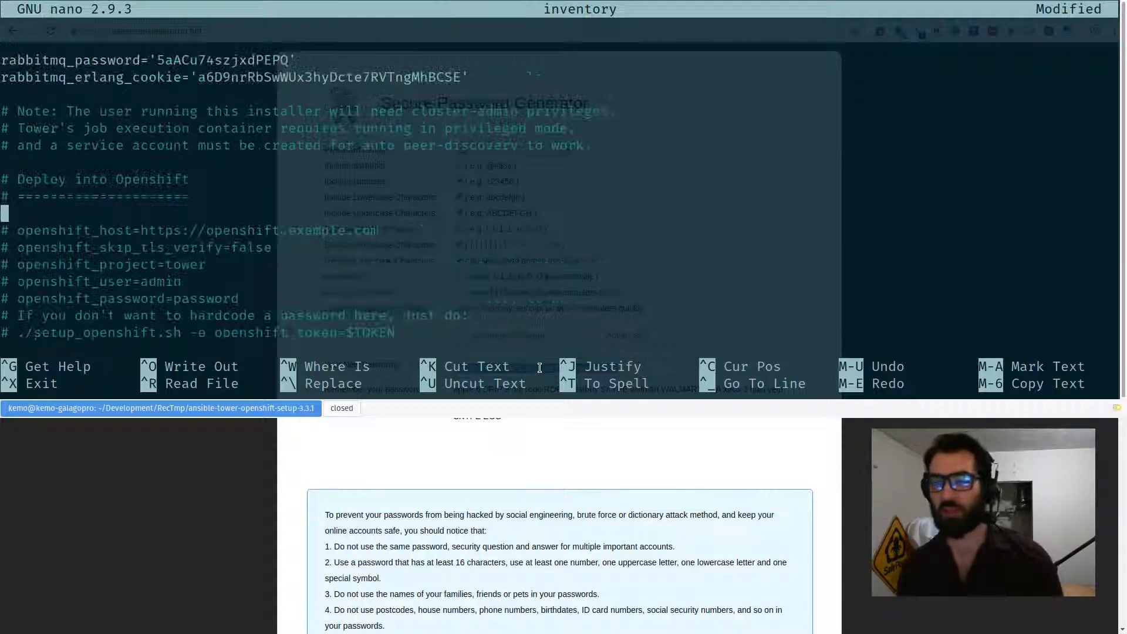
pyautogui.press('Down')
pyautogui.press('Down')
pyautogui.press('Down')
pyautogui.press('Down')
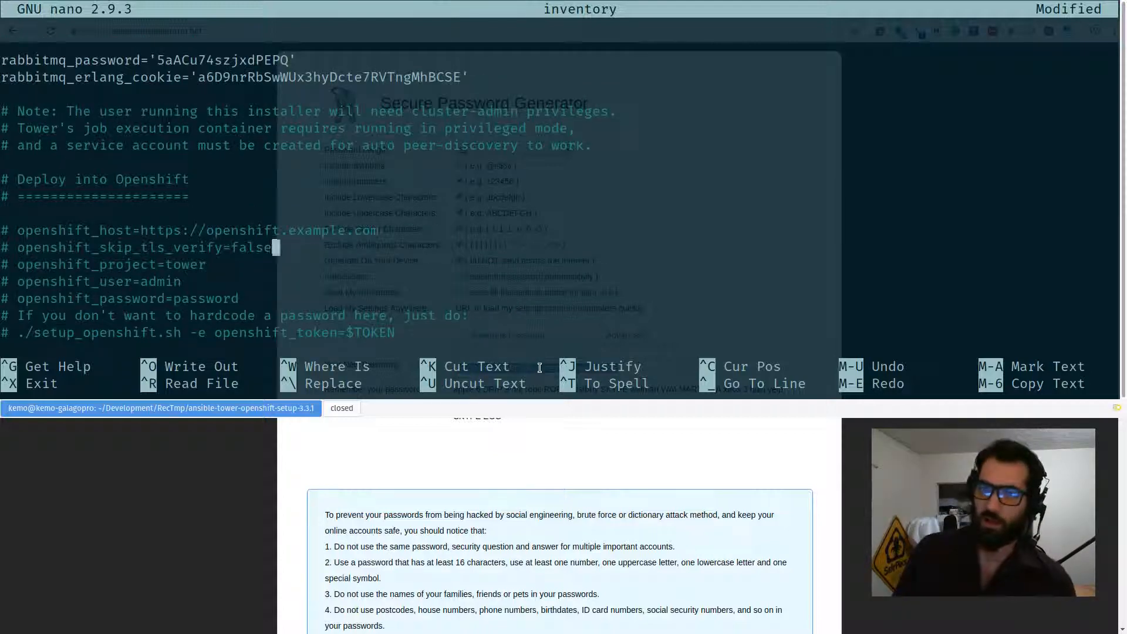
pyautogui.press('Down')
pyautogui.press('Down')
pyautogui.press('Down')
pyautogui.press('Down')
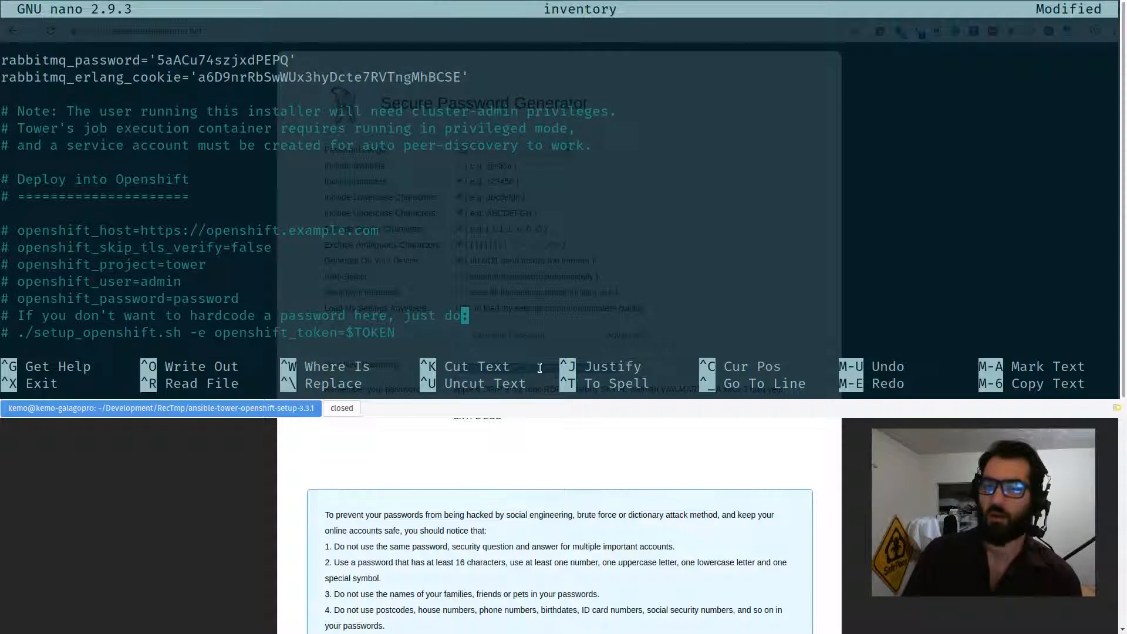
pyautogui.press('Up')
pyautogui.press('Up')
pyautogui.press('Up')
pyautogui.press('Up')
pyautogui.press('Up')
pyautogui.press('Up')
pyautogui.press('Up')
pyautogui.press('Up')
pyautogui.press('Up')
pyautogui.press('Up')
pyautogui.press('Up')
pyautogui.press('Down')
pyautogui.press('Down')
pyautogui.press('Down')
pyautogui.press('Down')
pyautogui.press('Home')
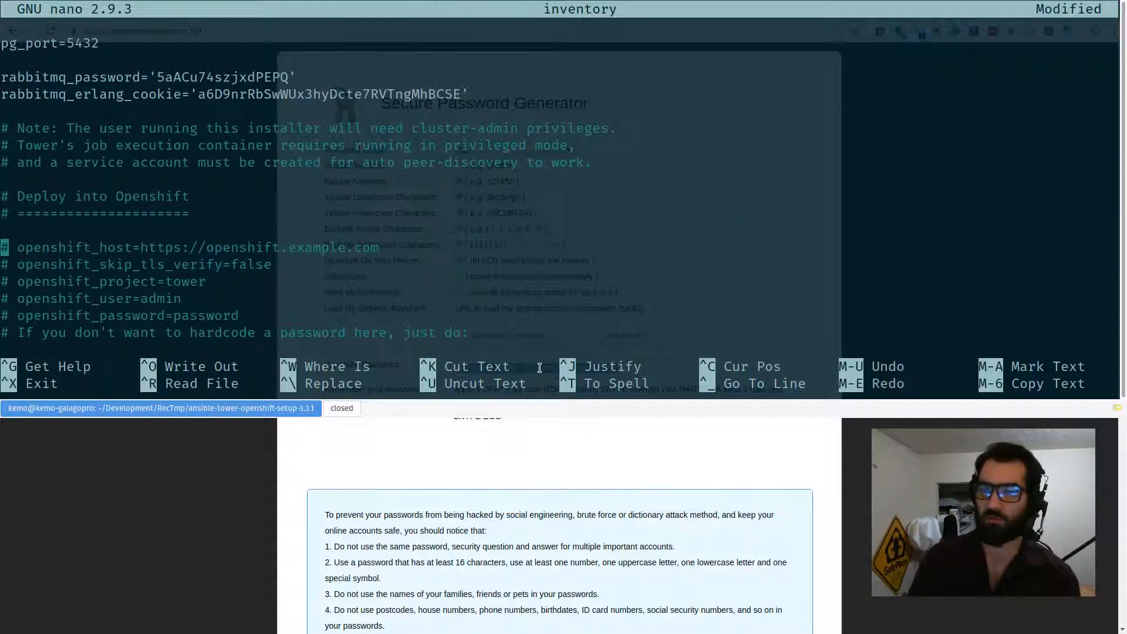
pyautogui.press('Delete')
pyautogui.press('Delete')
pyautogui.press('End')
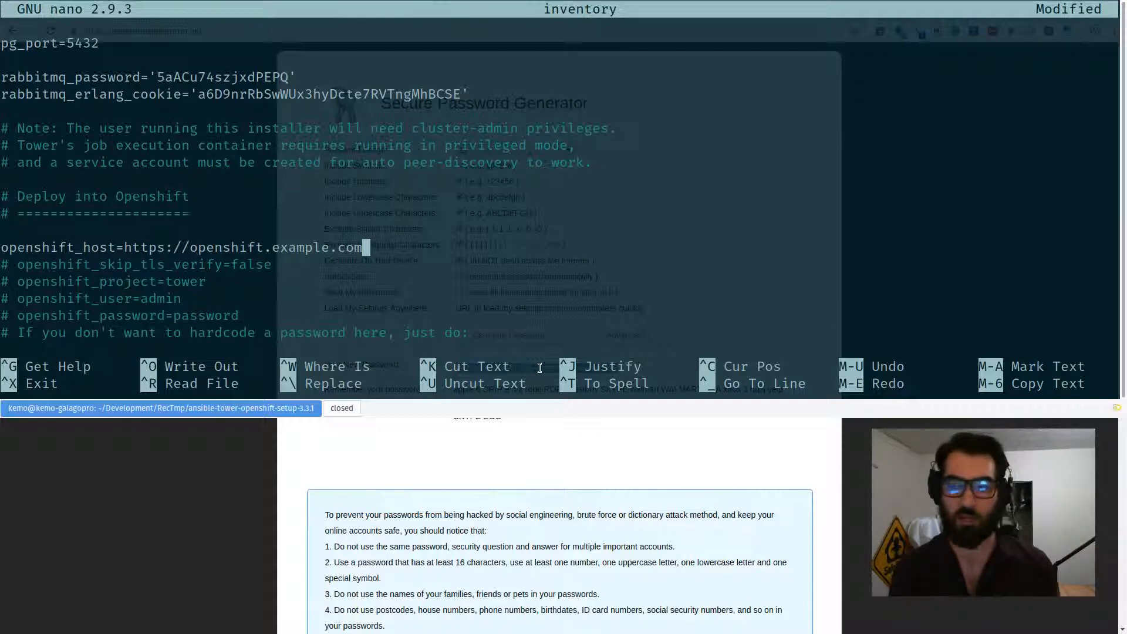
# Uncomment openshift_skip_tls_verify and set the openshift_host hostname to oscp.fiercesw.network.
pyautogui.press('Down')
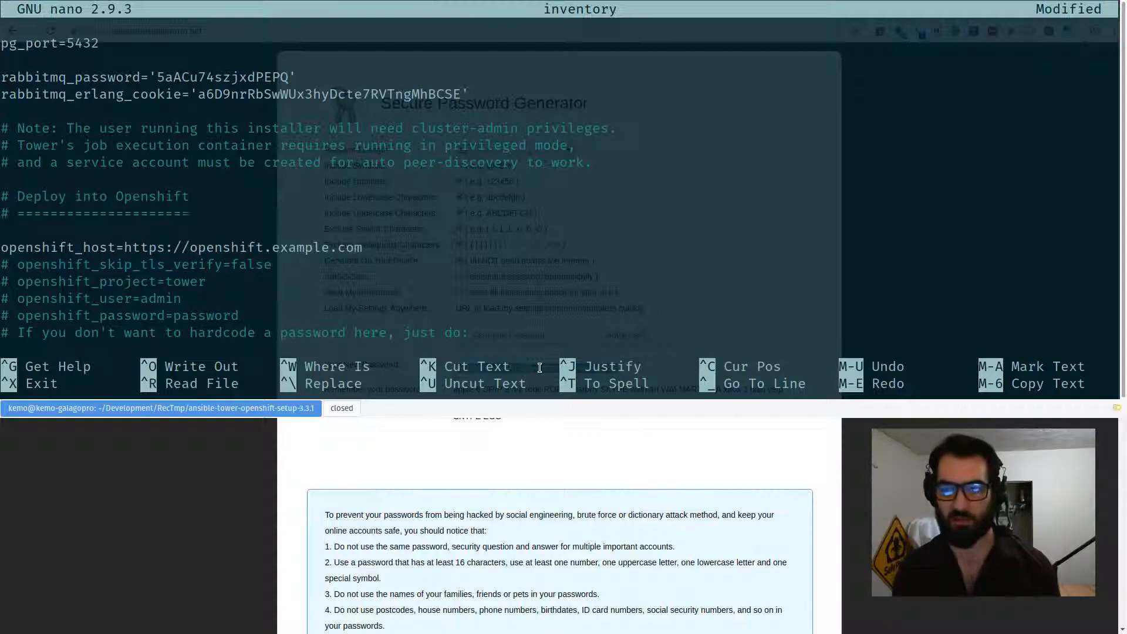
pyautogui.press('Home')
pyautogui.press('Delete')
pyautogui.press('Delete')
pyautogui.press('Up')
pyautogui.press('End')
pyautogui.hotkey('ctrl', 'Left')
pyautogui.hotkey('ctrl', 'Left')
pyautogui.hotkey('ctrl', 'Left')
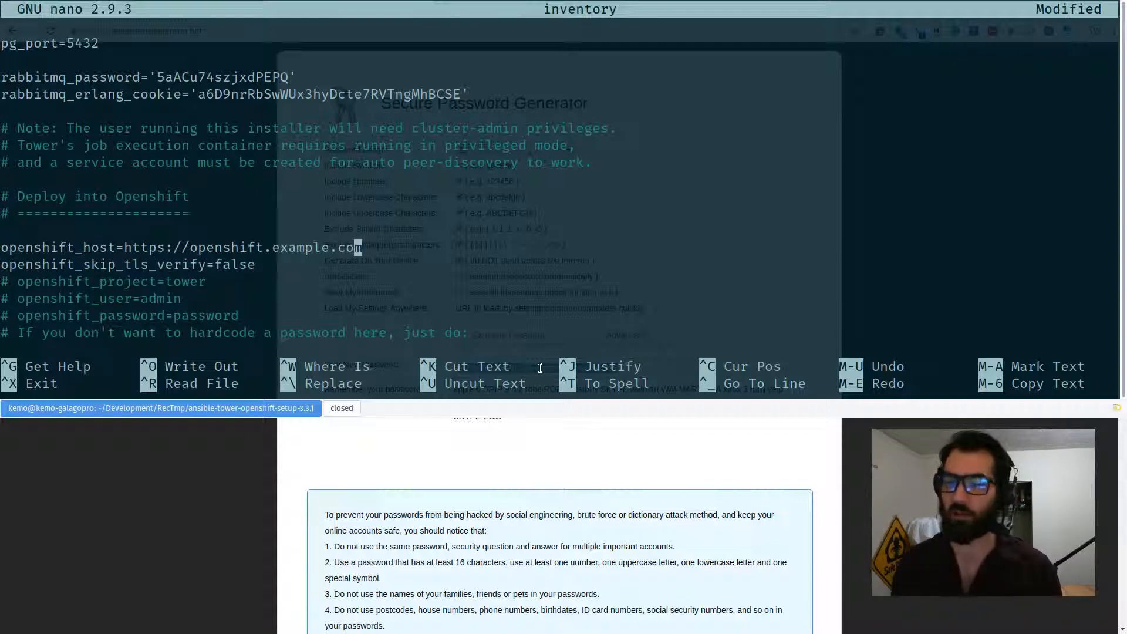
pyautogui.press('Delete')
pyautogui.press('Delete')
pyautogui.press('Delete')
pyautogui.press('Delete')
pyautogui.press('Delete')
pyautogui.press('Delete')
pyautogui.press('Delete')
pyautogui.press('Delete')
pyautogui.press('Delete')
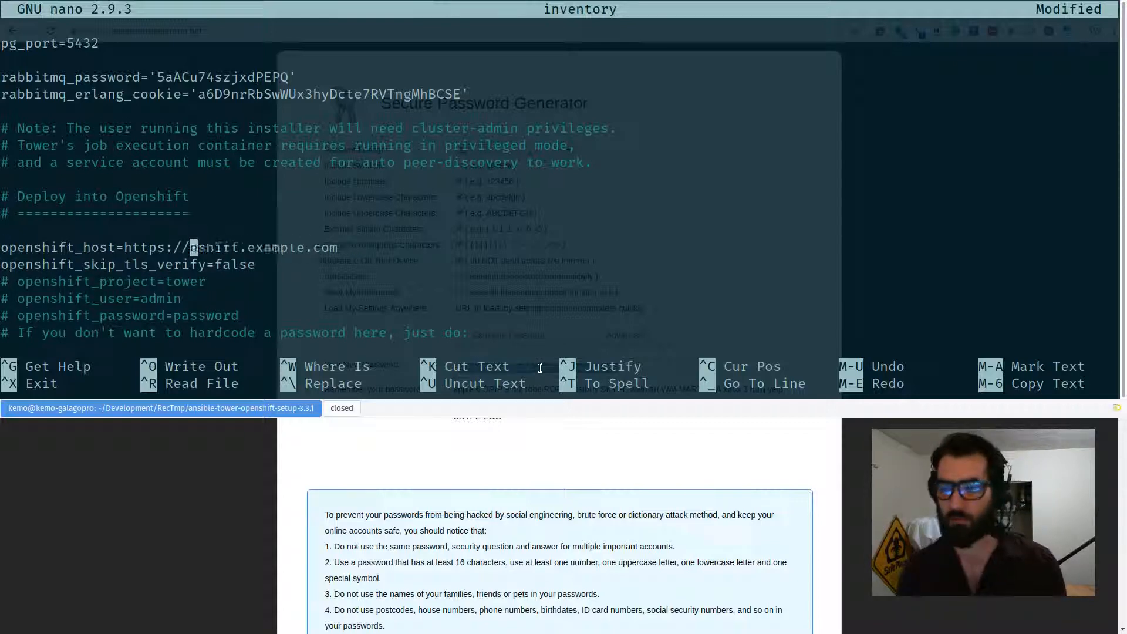
pyautogui.press('Delete')
pyautogui.press('Delete')
pyautogui.press('Delete')
pyautogui.press('Delete')
pyautogui.press('Delete')
pyautogui.press('Delete')
pyautogui.press('Delete')
pyautogui.press('Delete')
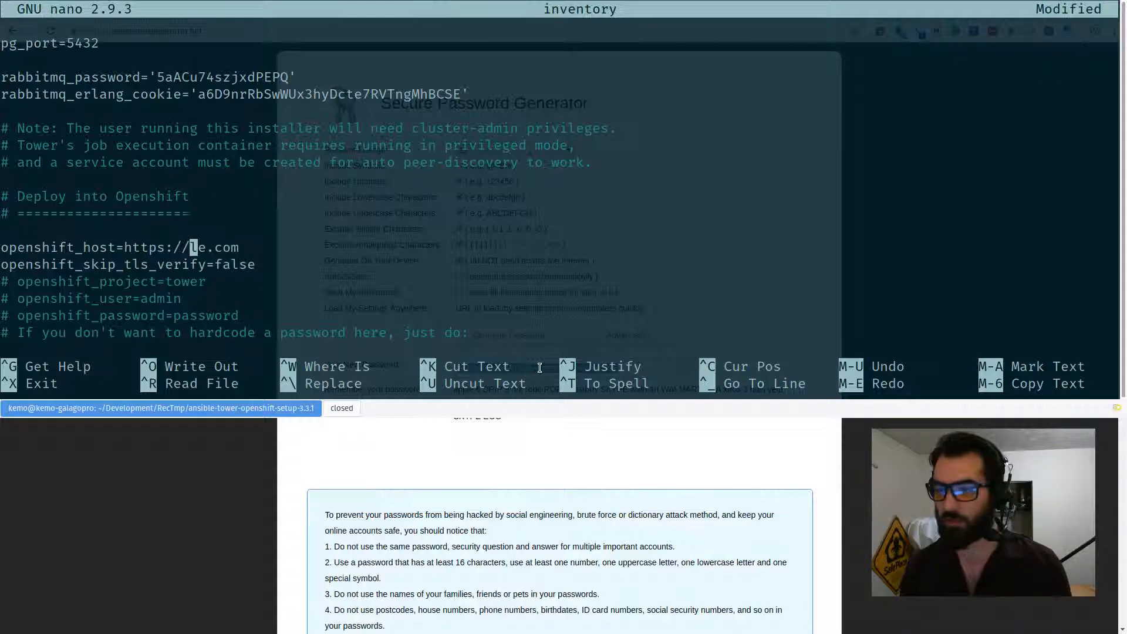
pyautogui.write('os')
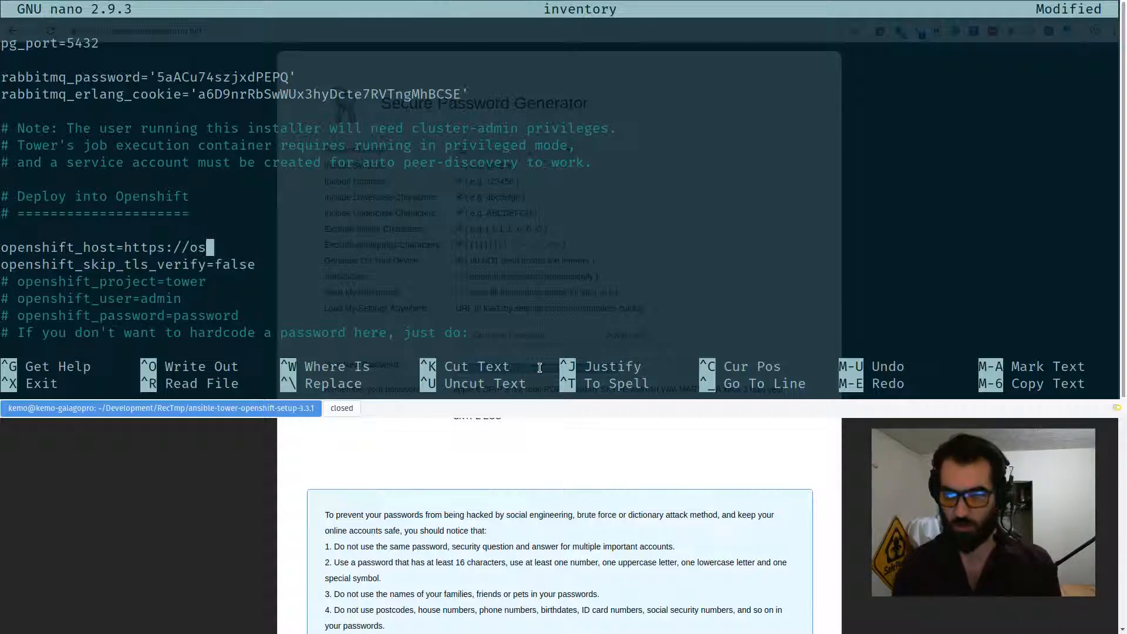
pyautogui.write('cp.fiercesw.network')
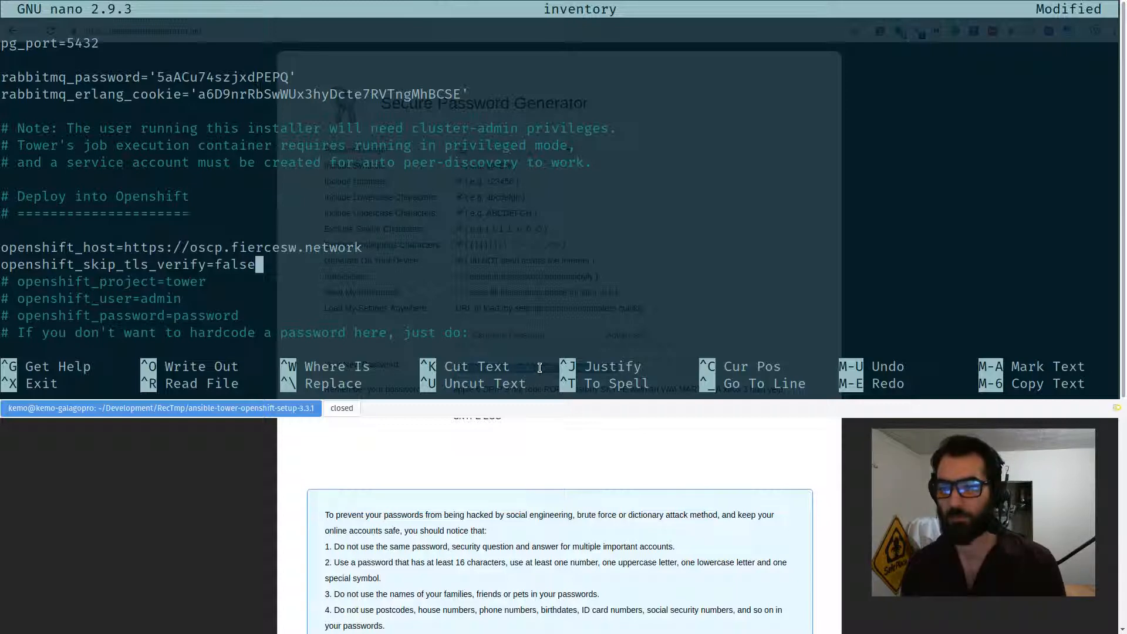
# Uncomment openshift_project and change its value to ansible-tower.
pyautogui.press('Down')
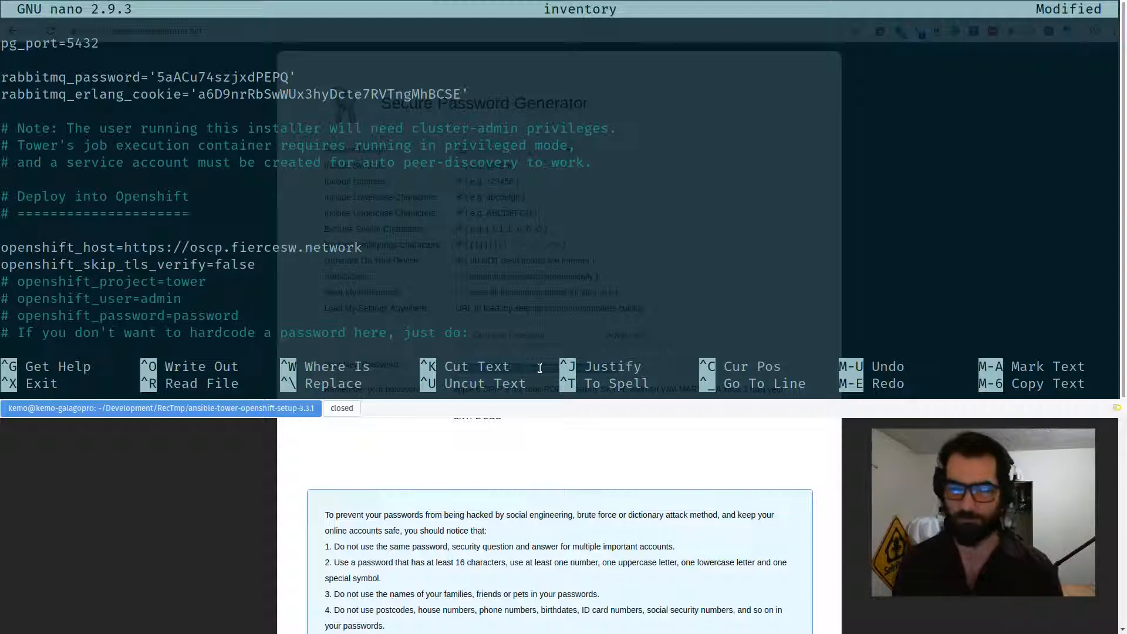
pyautogui.press('Down')
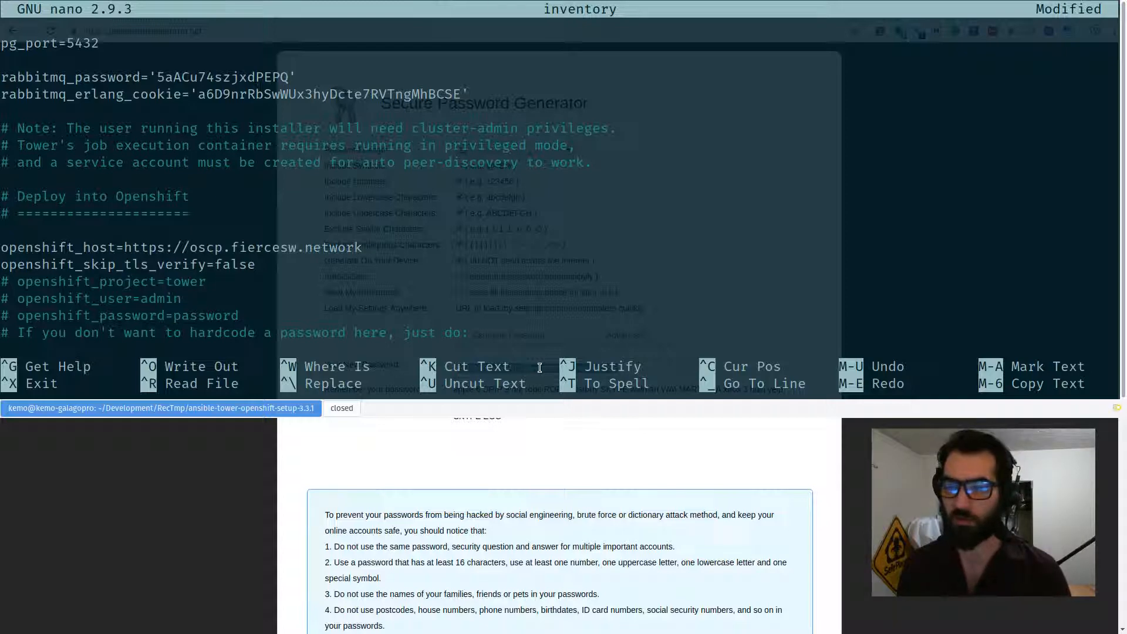
pyautogui.press('Home')
pyautogui.press('Delete')
pyautogui.press('Delete')
pyautogui.press('End')
pyautogui.press('Left')
pyautogui.press('Left')
pyautogui.press('Left')
pyautogui.press('Left')
pyautogui.press('Left')
pyautogui.write('ansible-')
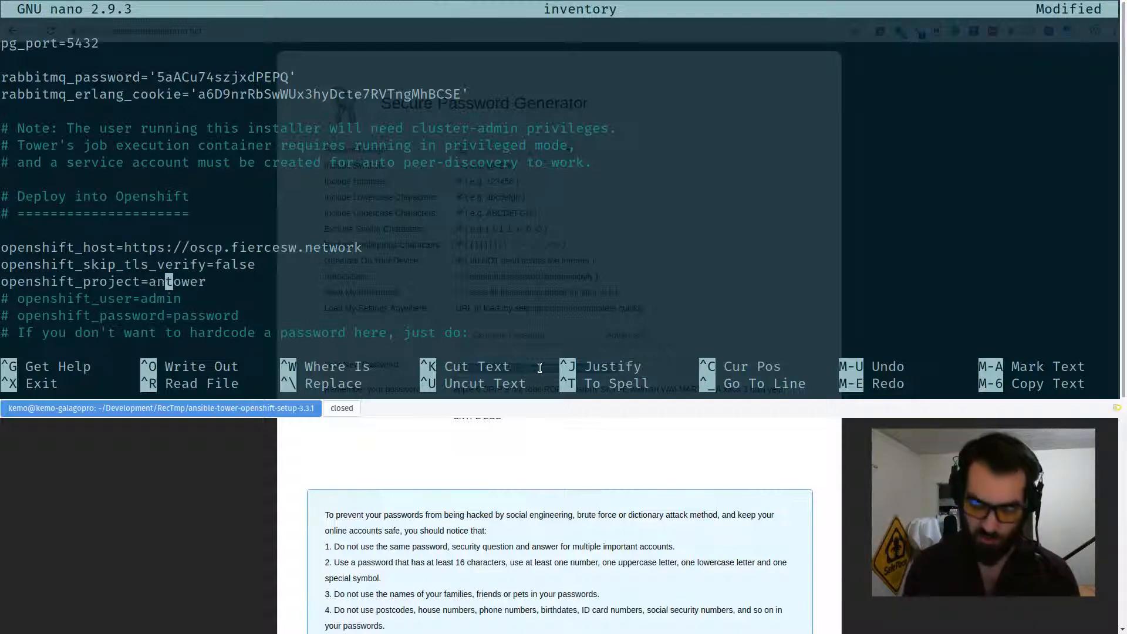
# Uncomment the openshift_user and openshift_password settings.
pyautogui.press('Down')
pyautogui.press('Home')
pyautogui.press('Delete')
pyautogui.press('Delete')
pyautogui.press('End')
pyautogui.press('Down')
pyautogui.press('Home')
pyautogui.press('Delete')
pyautogui.press('Delete')
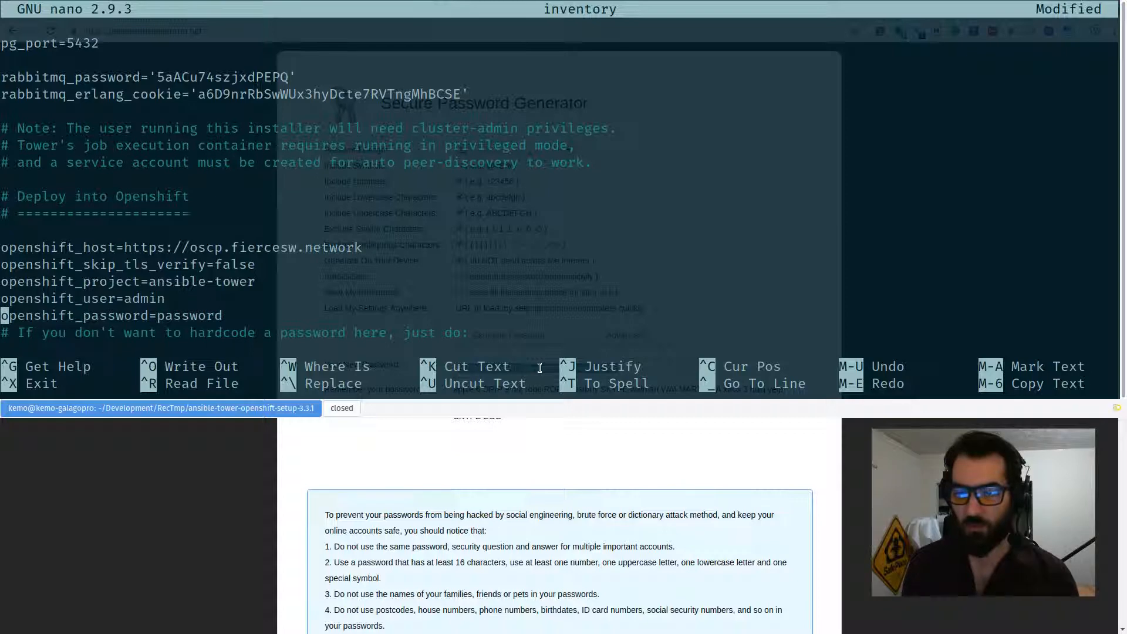
# Erase the placeholder value after openshift_password= and review the rest of the inventory.
pyautogui.press('Down')
pyautogui.press('Down')
pyautogui.press('Down')
pyautogui.press('Down')
pyautogui.press('Down')
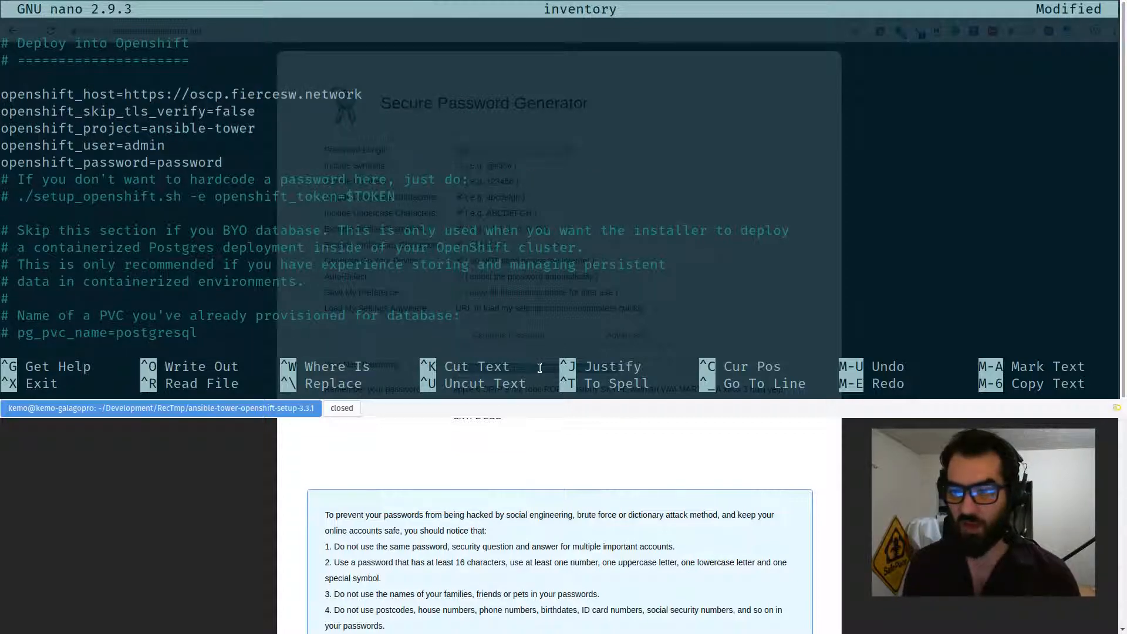
pyautogui.press('Down')
pyautogui.press('Down')
pyautogui.press('Down')
pyautogui.press('Up')
pyautogui.press('Up')
pyautogui.press('Up')
pyautogui.press('Up')
pyautogui.press('Up')
pyautogui.press('Up')
pyautogui.press('Up')
pyautogui.press('Up')
pyautogui.press('End')
pyautogui.press('BackSpace')
pyautogui.press('BackSpace')
pyautogui.press('BackSpace')
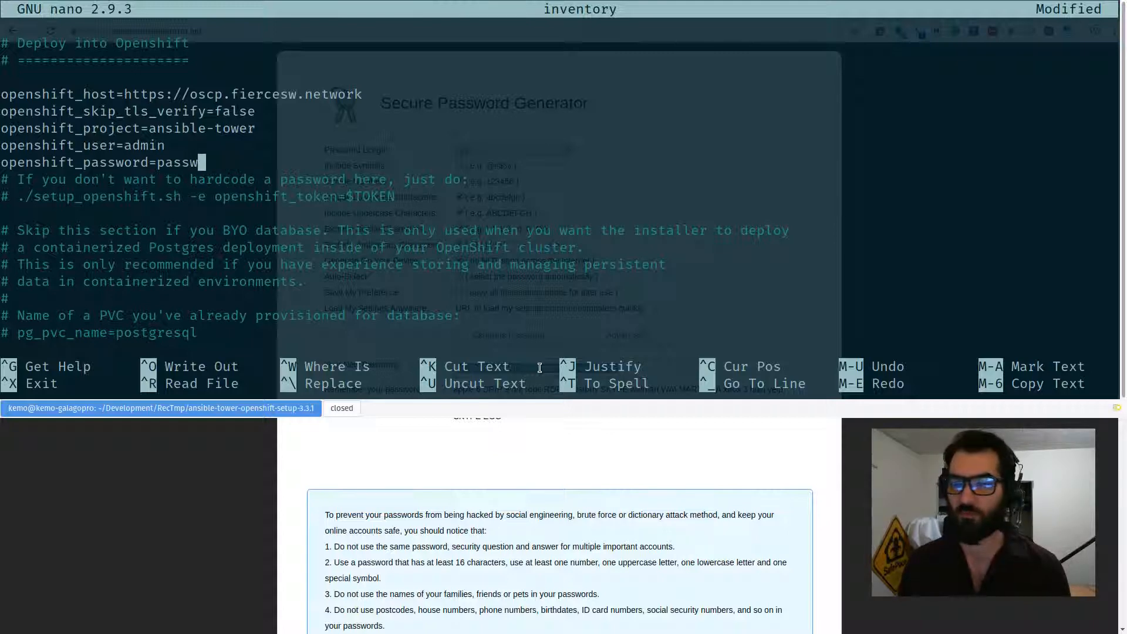
pyautogui.press('BackSpace')
pyautogui.press('BackSpace')
pyautogui.press('BackSpace')
pyautogui.press('BackSpace')
pyautogui.press('BackSpace')
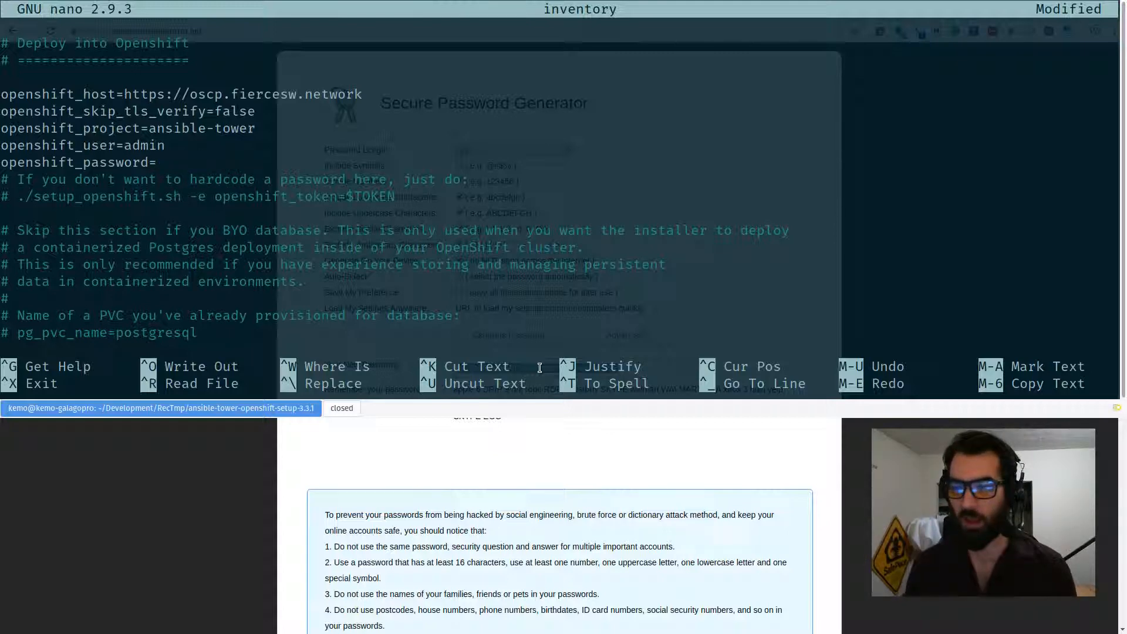
pyautogui.press('Down')
pyautogui.press('Down')
pyautogui.press('Down')
pyautogui.press('Down')
pyautogui.press('Up')
pyautogui.press('Up')
pyautogui.press('Up')
pyautogui.press('pagedown')
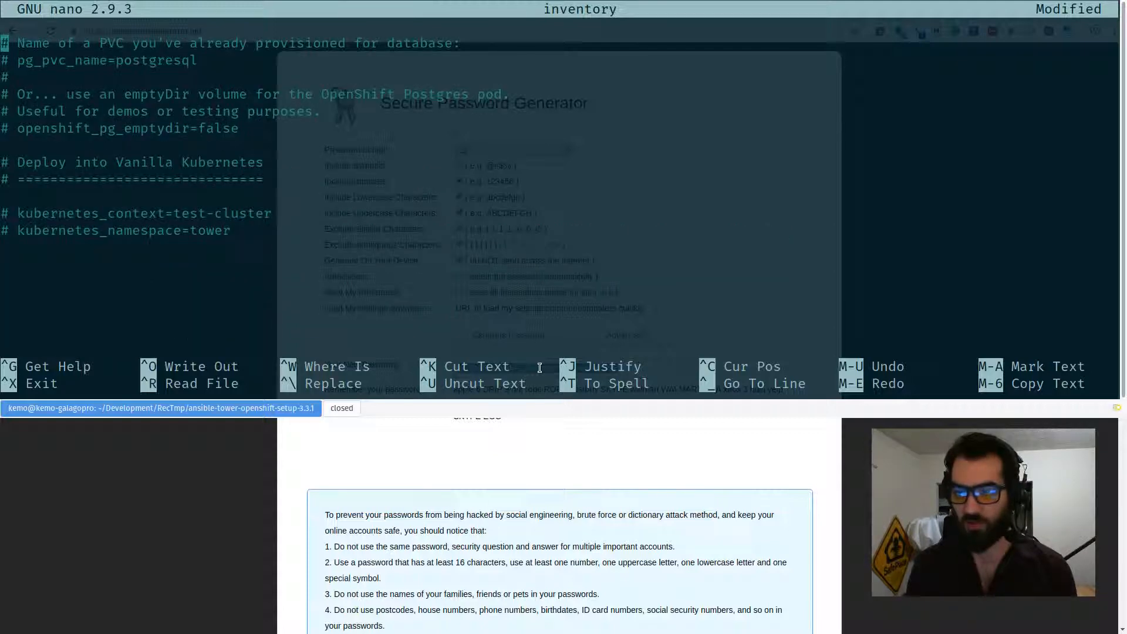
pyautogui.press('pageup')
pyautogui.press('Down')
pyautogui.press('Down')
pyautogui.press('Down')
pyautogui.press('Down')
pyautogui.press('Down')
pyautogui.press('Down')
pyautogui.press('Down')
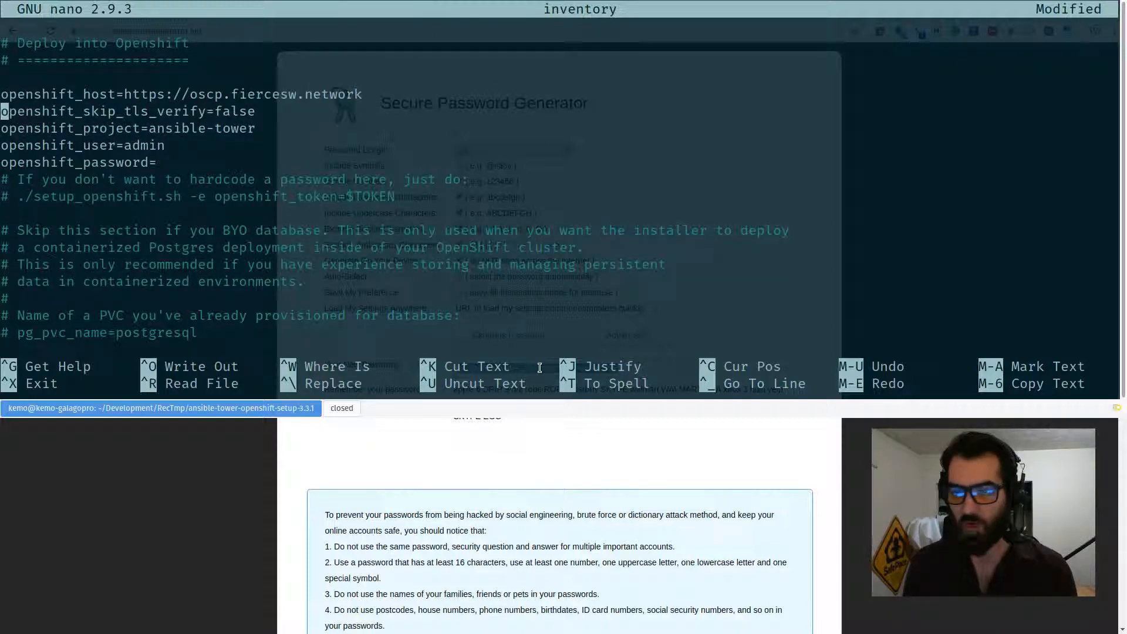
pyautogui.press('End')
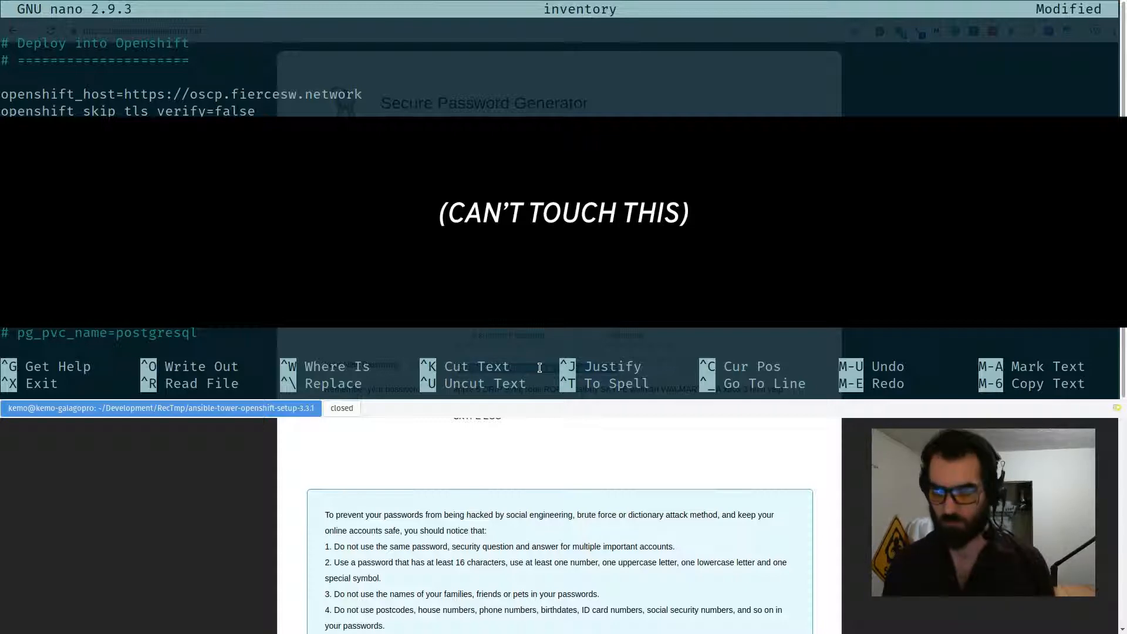
# Save the inventory file and exit nano.
pyautogui.hotkey('ctrl', 'x')
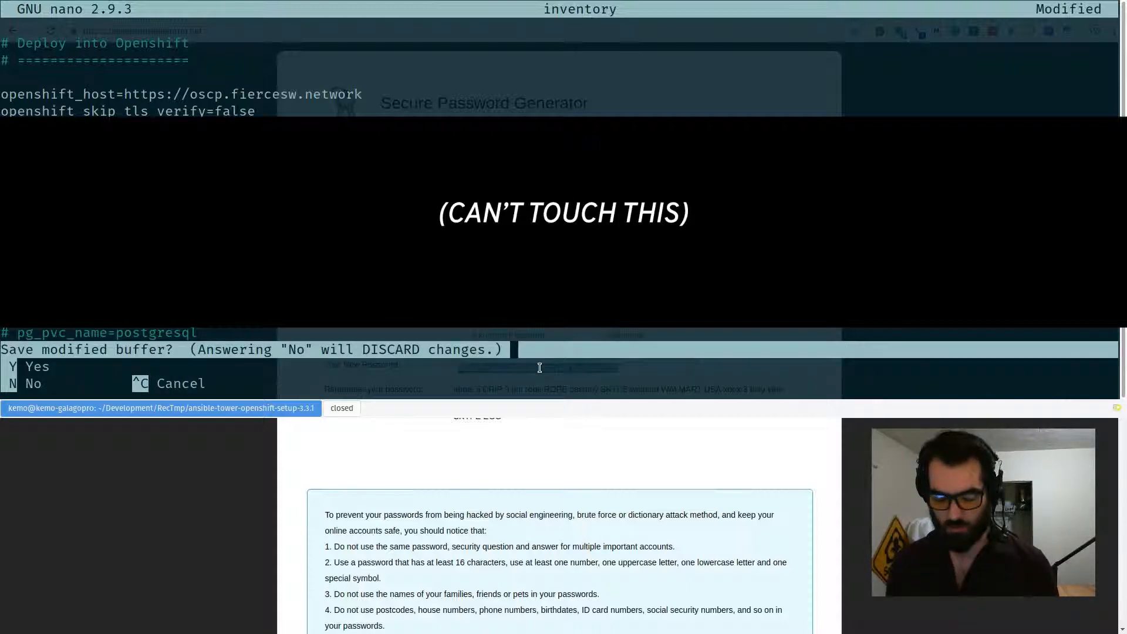
pyautogui.press('y')
pyautogui.press('Return')
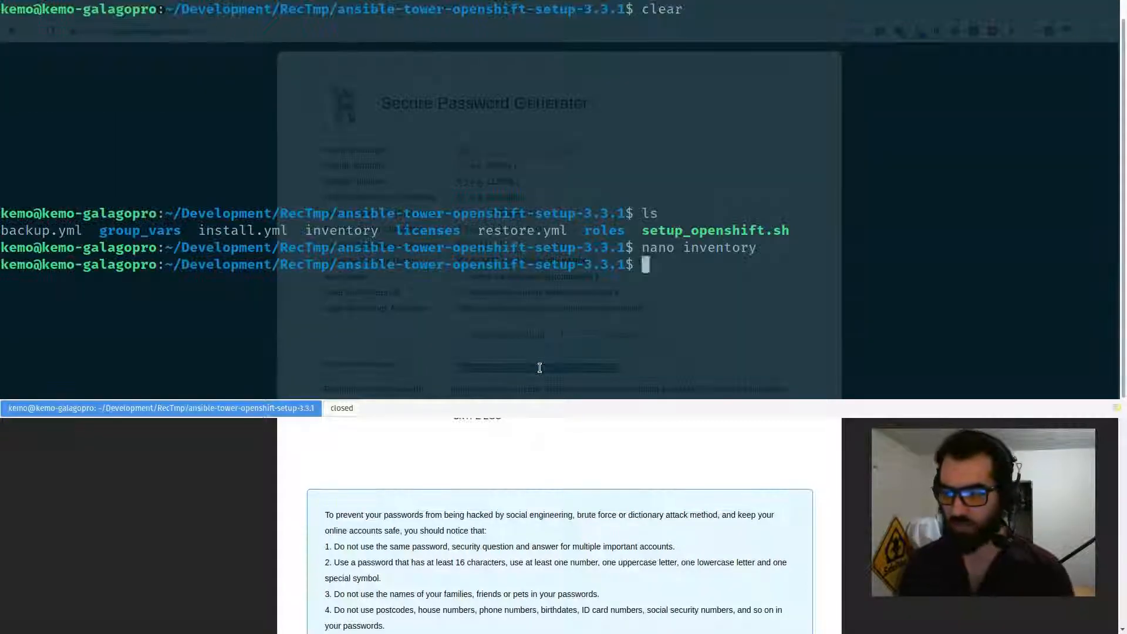
# Close the password generator tab and find the ./setup_openshift.sh command in docs section 8.3.
pyautogui.press('F12')
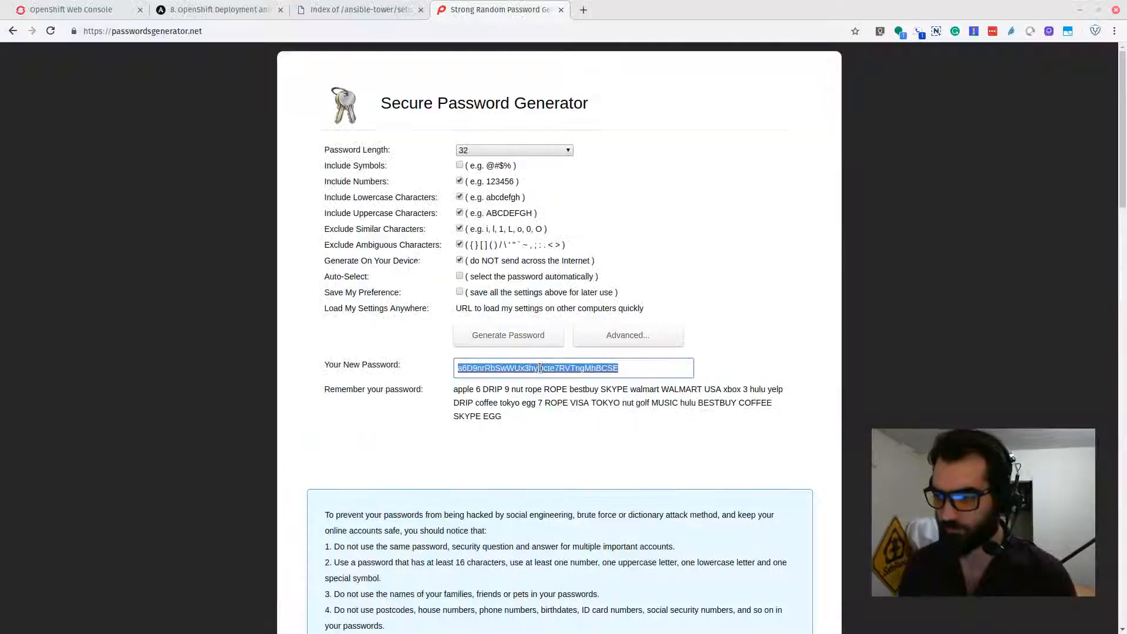
pyautogui.click(561, 9)
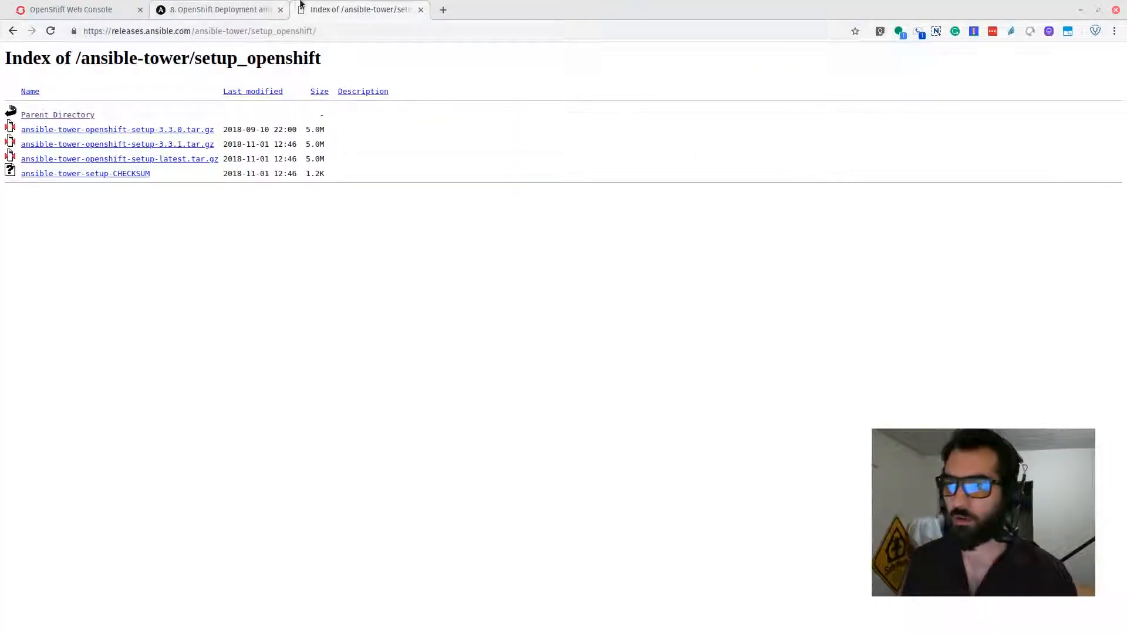
pyautogui.click(247, 9)
pyautogui.scroll(-5, 284, 397)
pyautogui.scroll(-15, 284, 396)
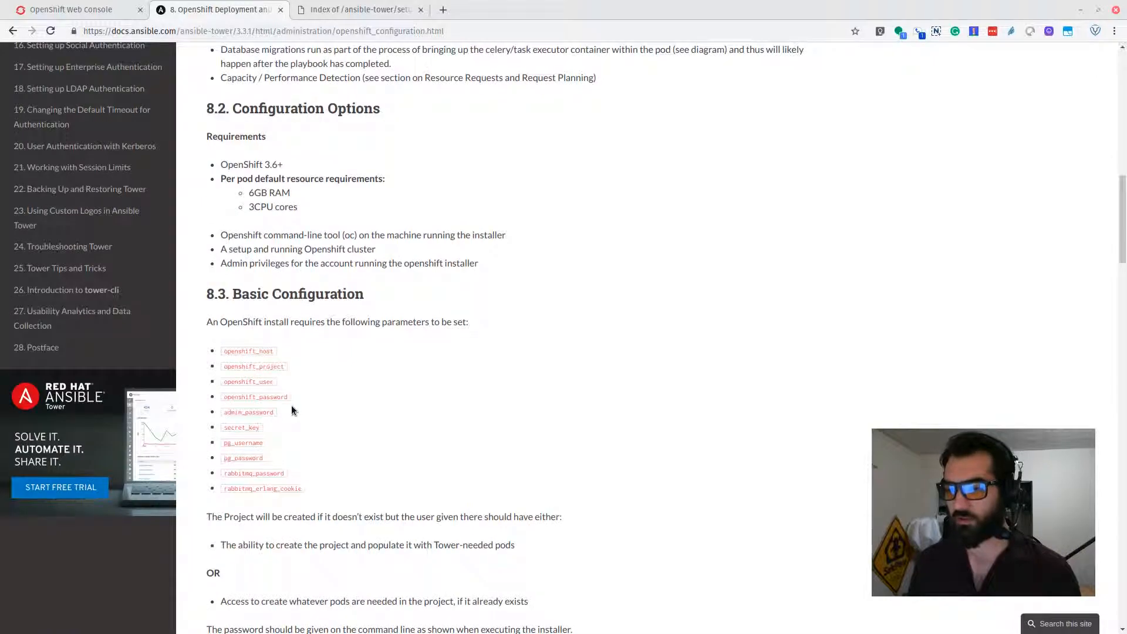
pyautogui.scroll(-5, 294, 417)
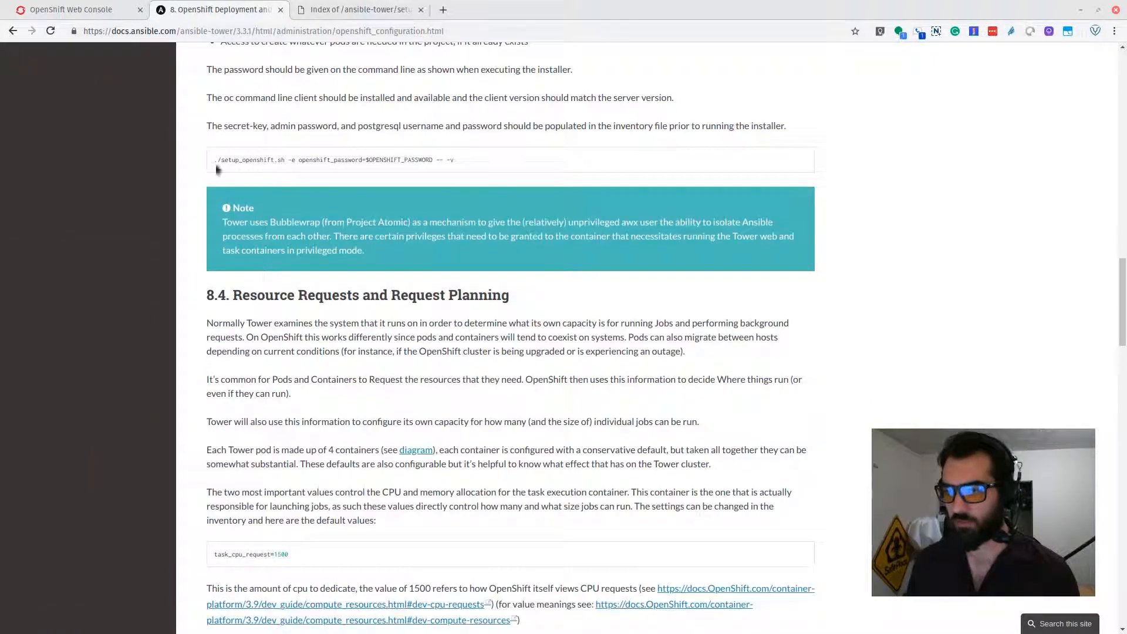
pyautogui.moveTo(219, 158); pyautogui.dragTo(280, 162)
pyautogui.press('F12')
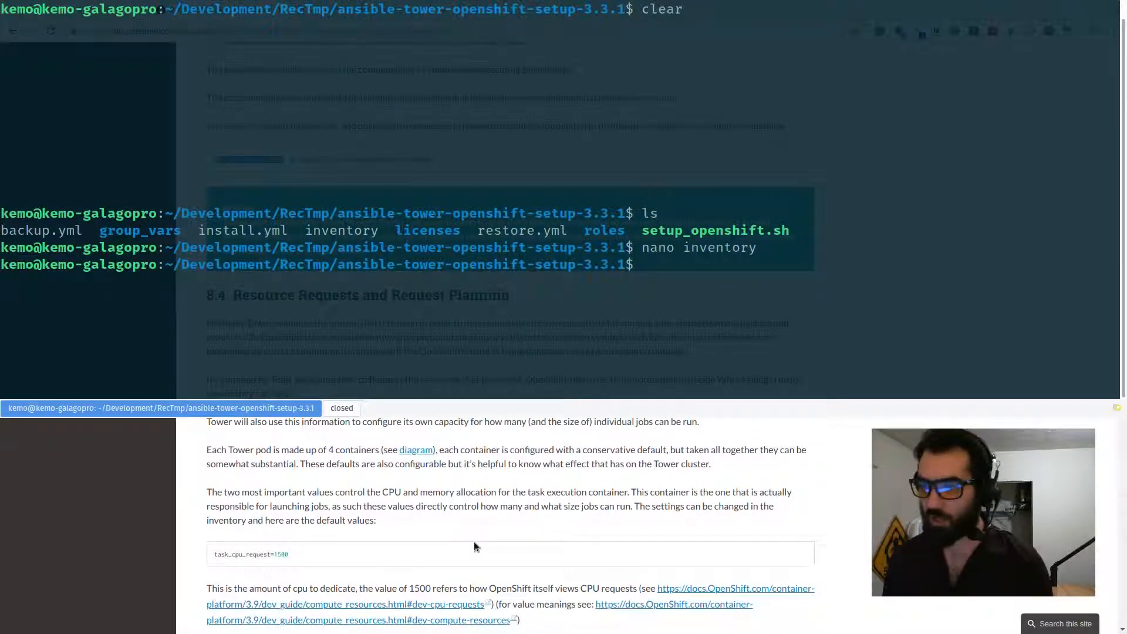
pyautogui.scroll(-2, 479, 611)
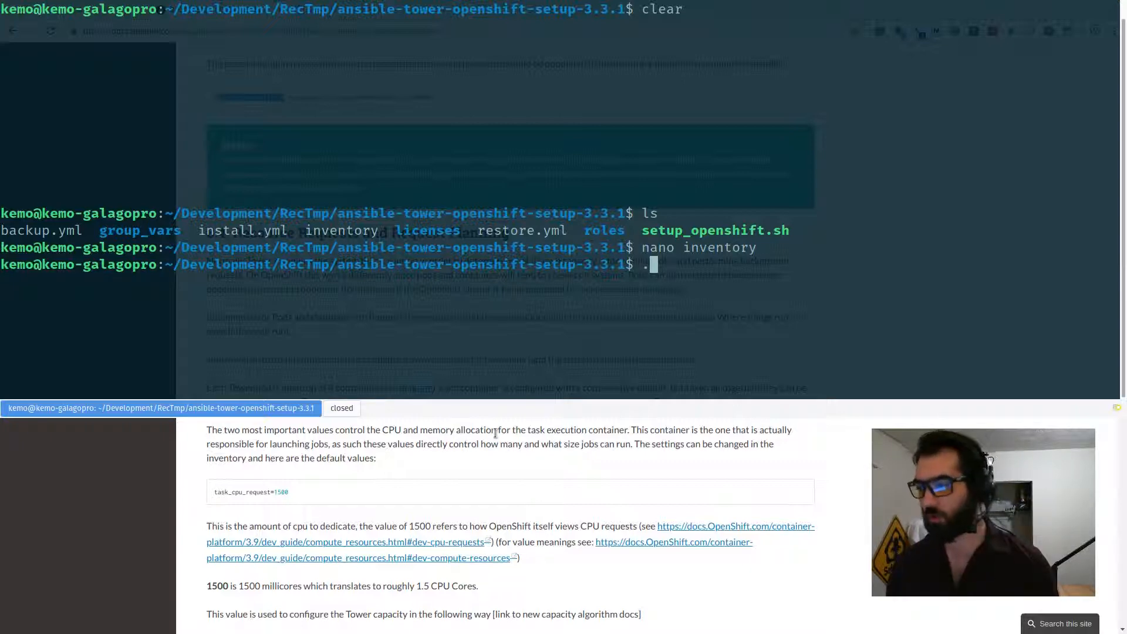
# Run ./setup_openshift.sh from the setup folder.
pyautogui.write('./setup_openshift.sh')
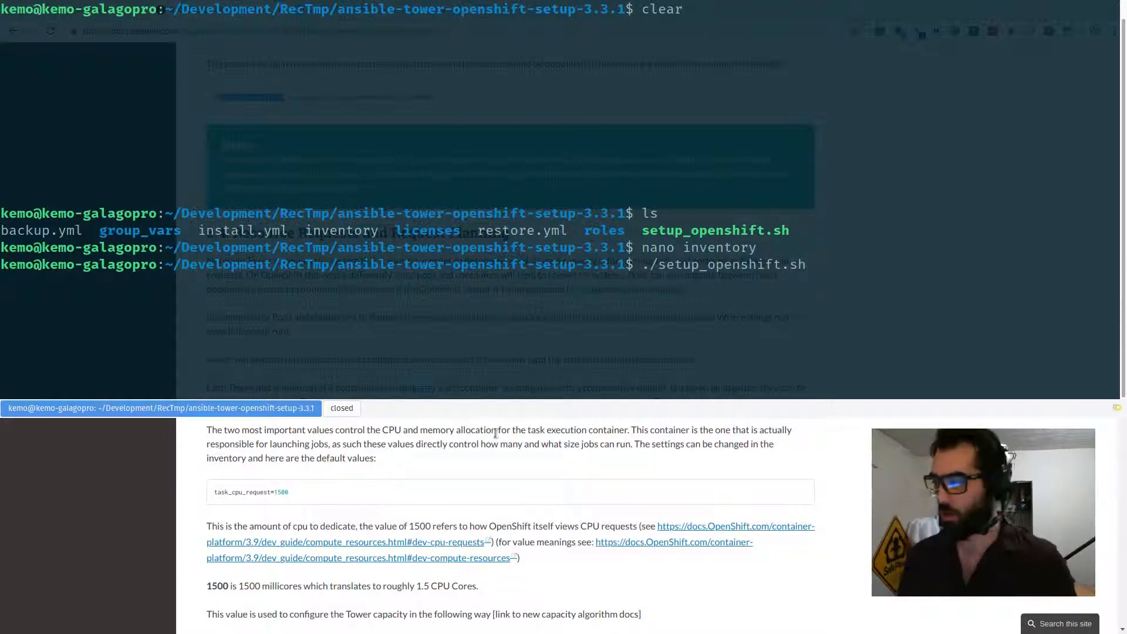
pyautogui.press('Return')
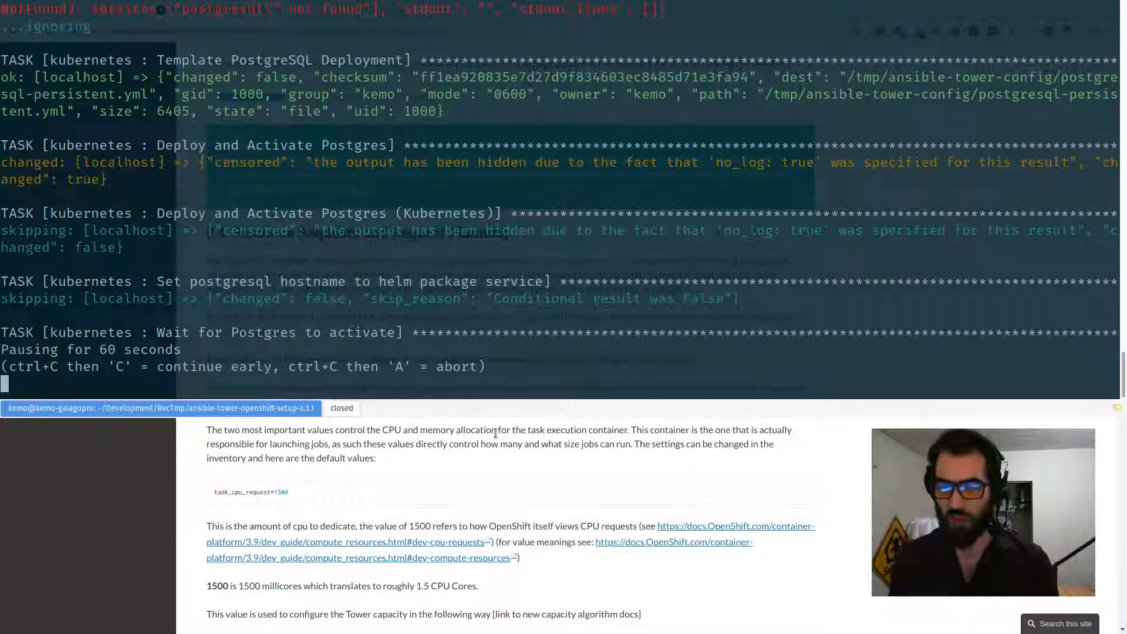
# Open the ansible-tower project overview in the console while watching the installer output.
pyautogui.press('F12')
pyautogui.click(88, 9)
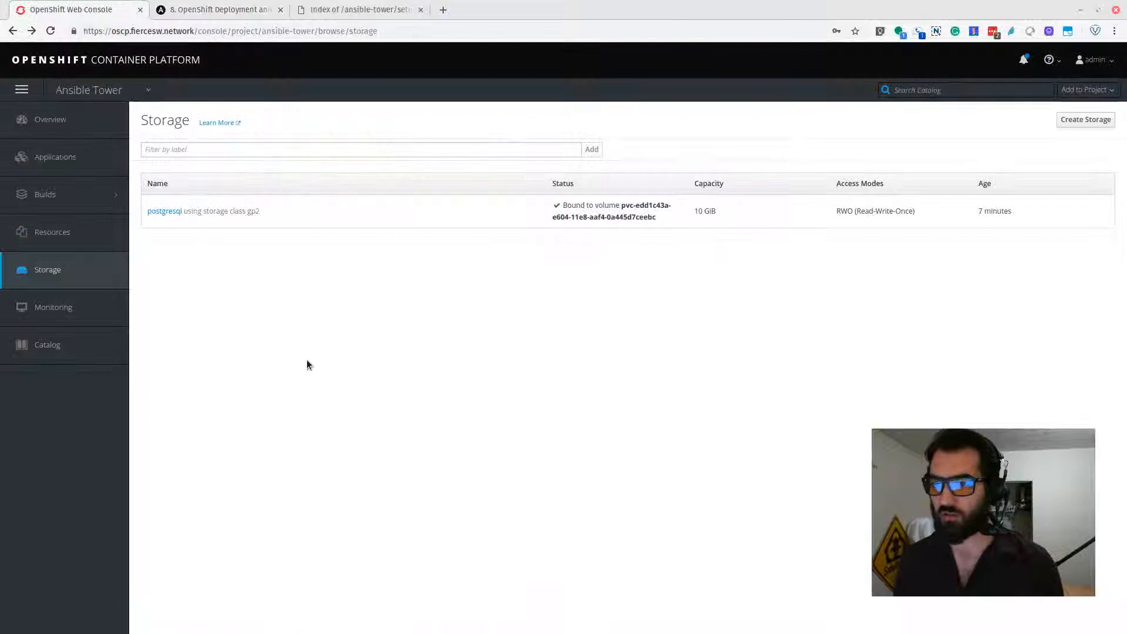
pyautogui.click(50, 119)
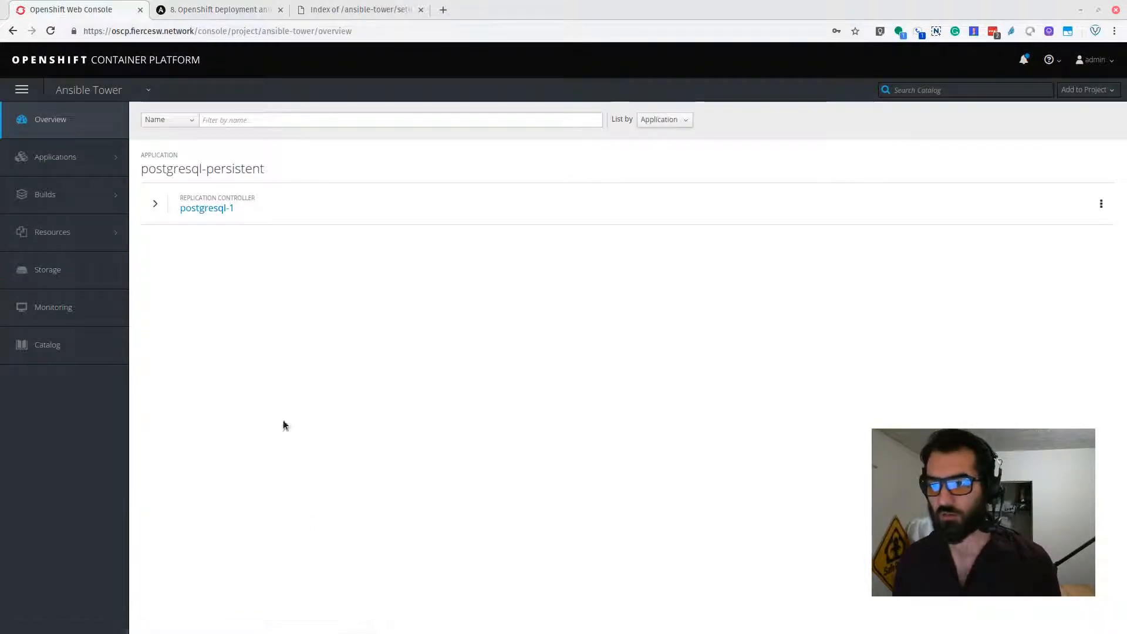
pyautogui.press('F12')
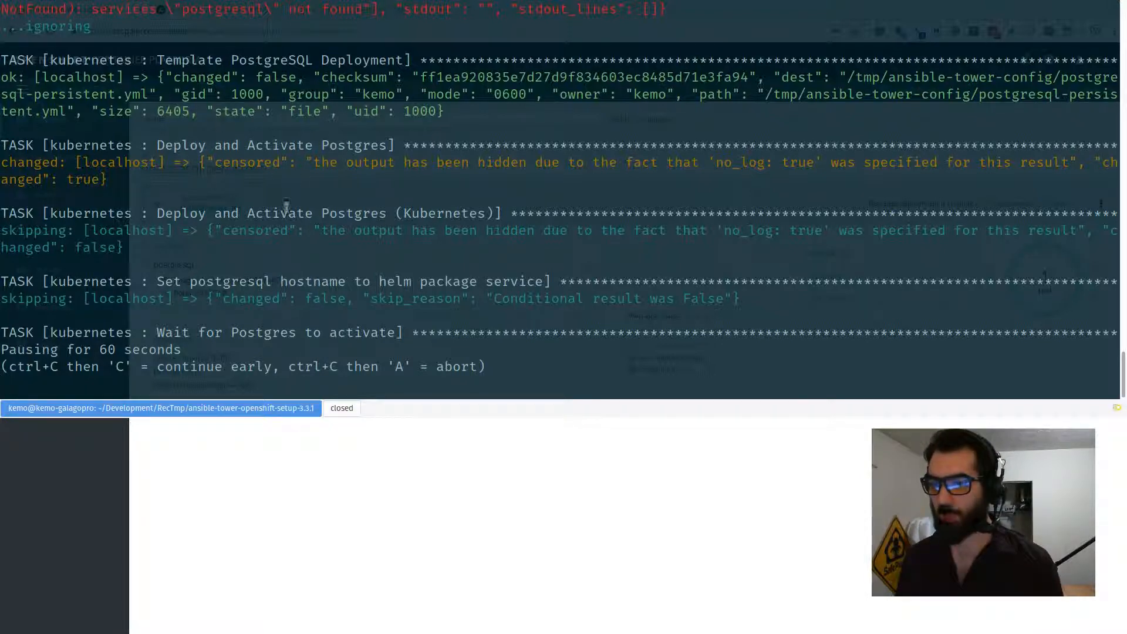
pyautogui.click(333, 422)
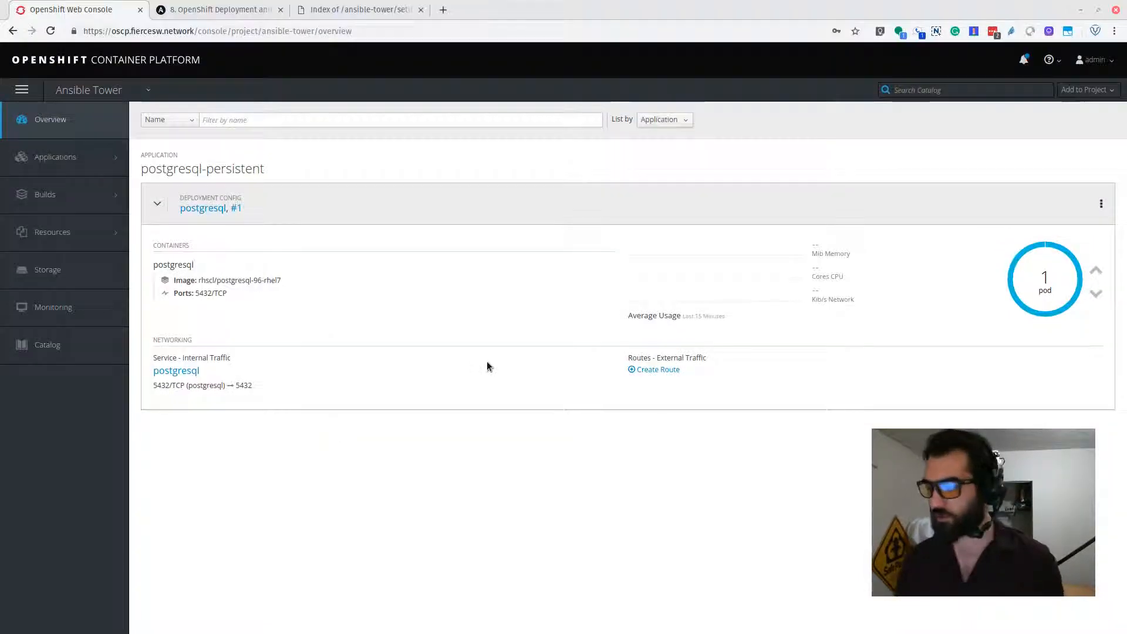
pyautogui.press('F12')
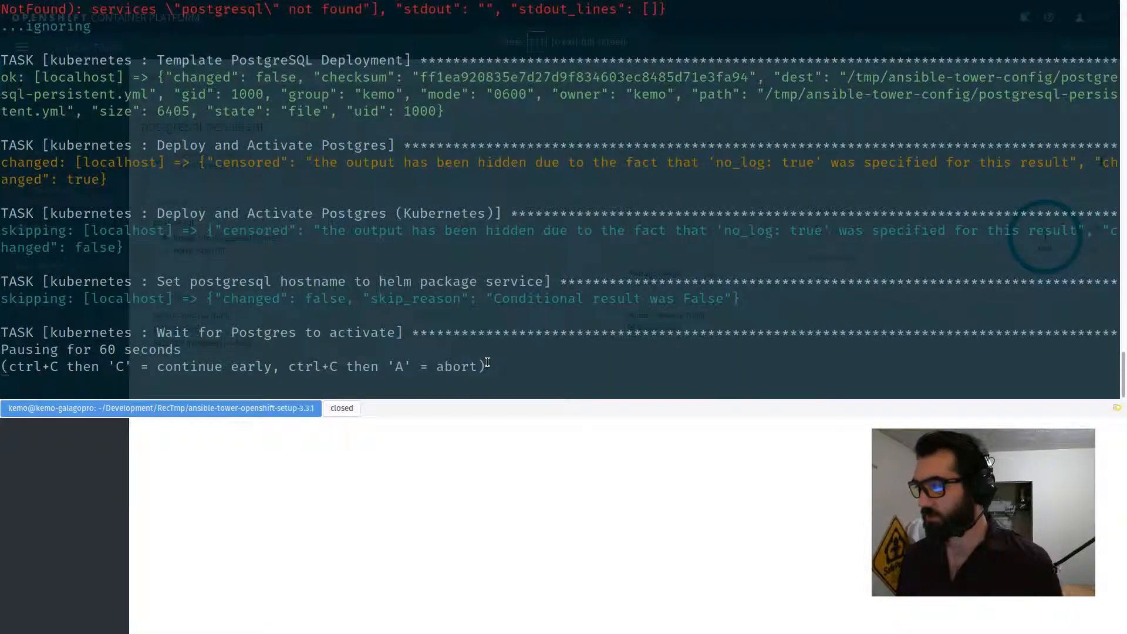
pyautogui.press('F12')
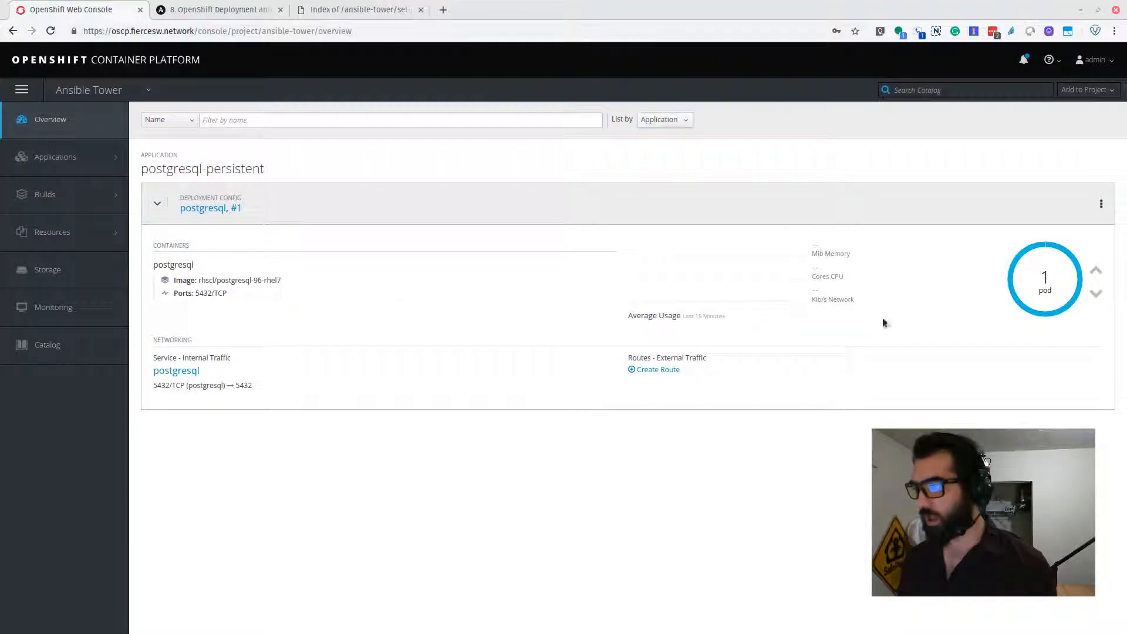
pyautogui.press('F12')
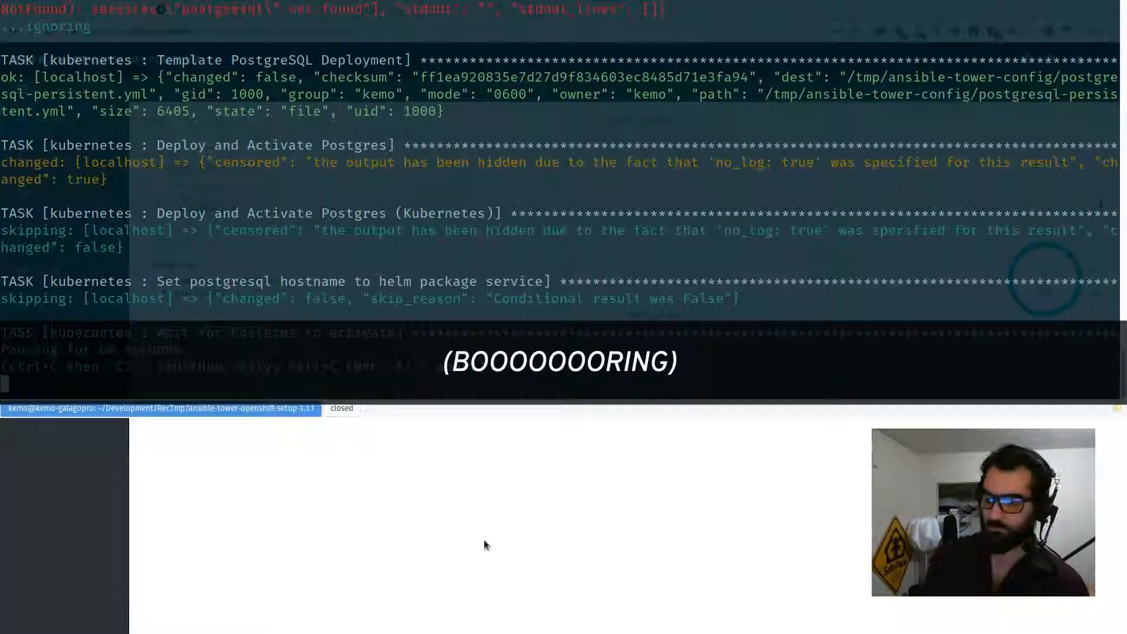
pyautogui.press('F12')
pyautogui.press('F12')
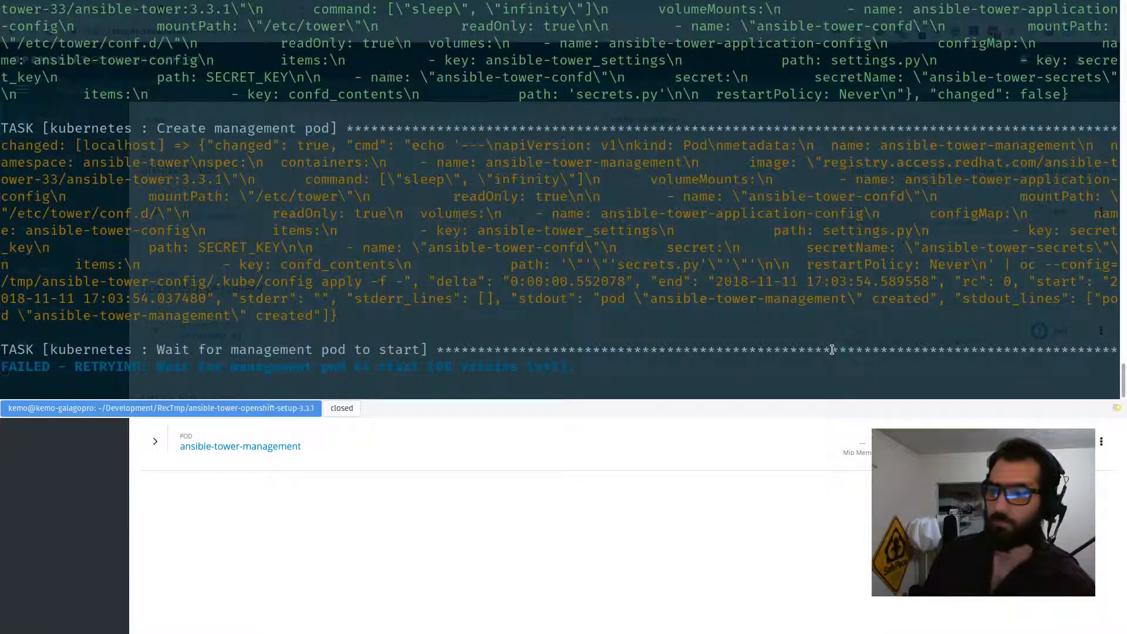
# Alternate between the console overview and terminal until the setup playbook finishes successfully.
pyautogui.press('F12')
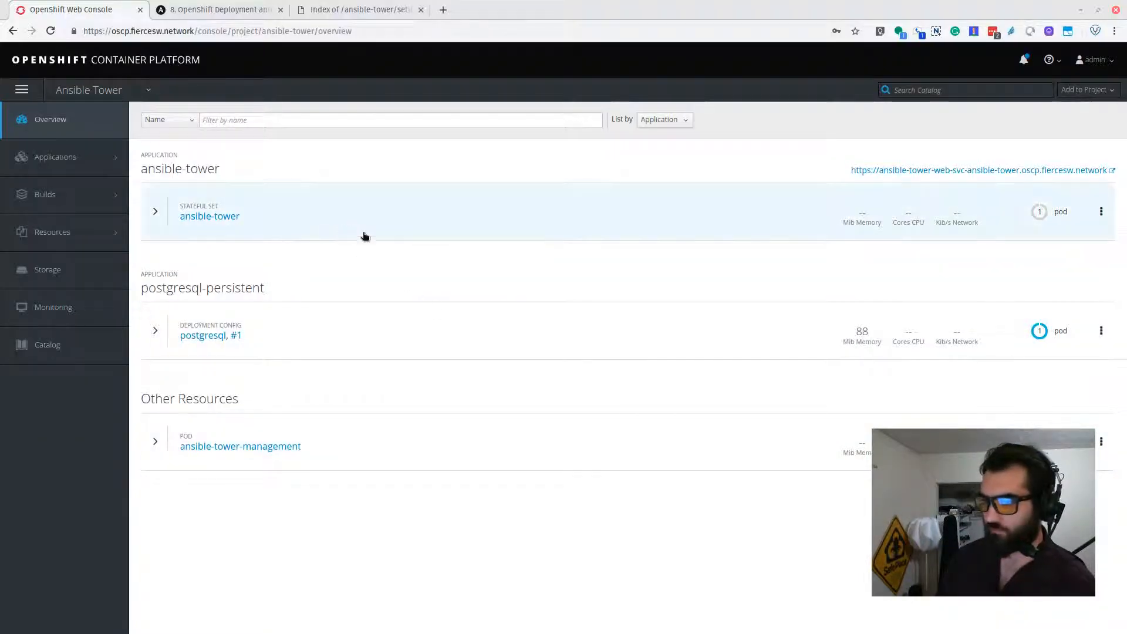
pyautogui.press('F12')
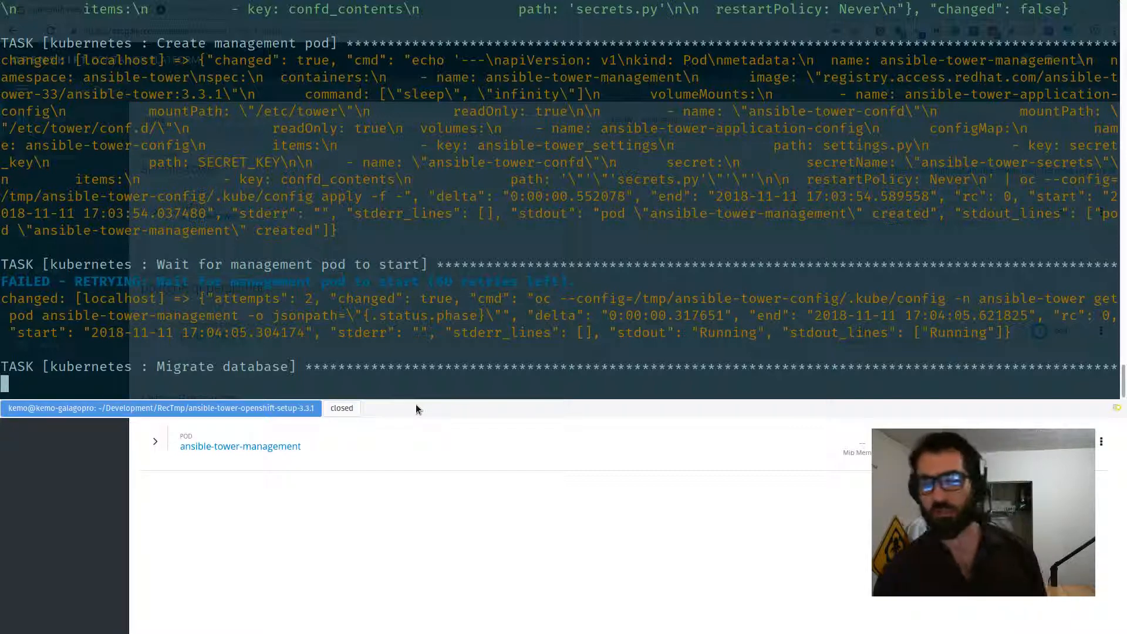
pyautogui.press('F12')
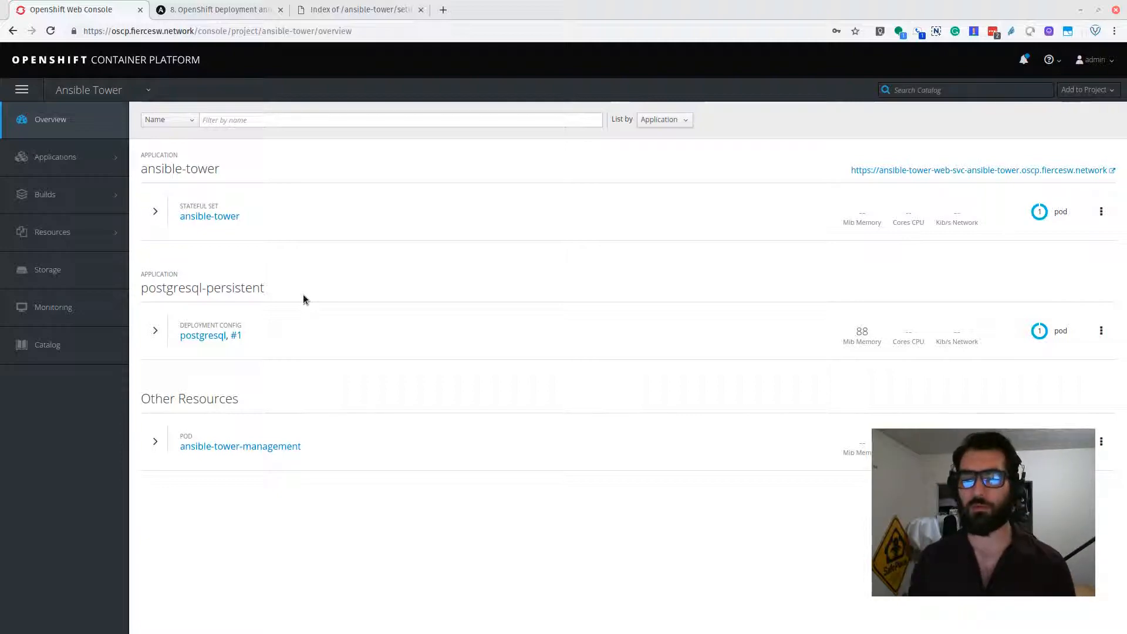
pyautogui.press('F12')
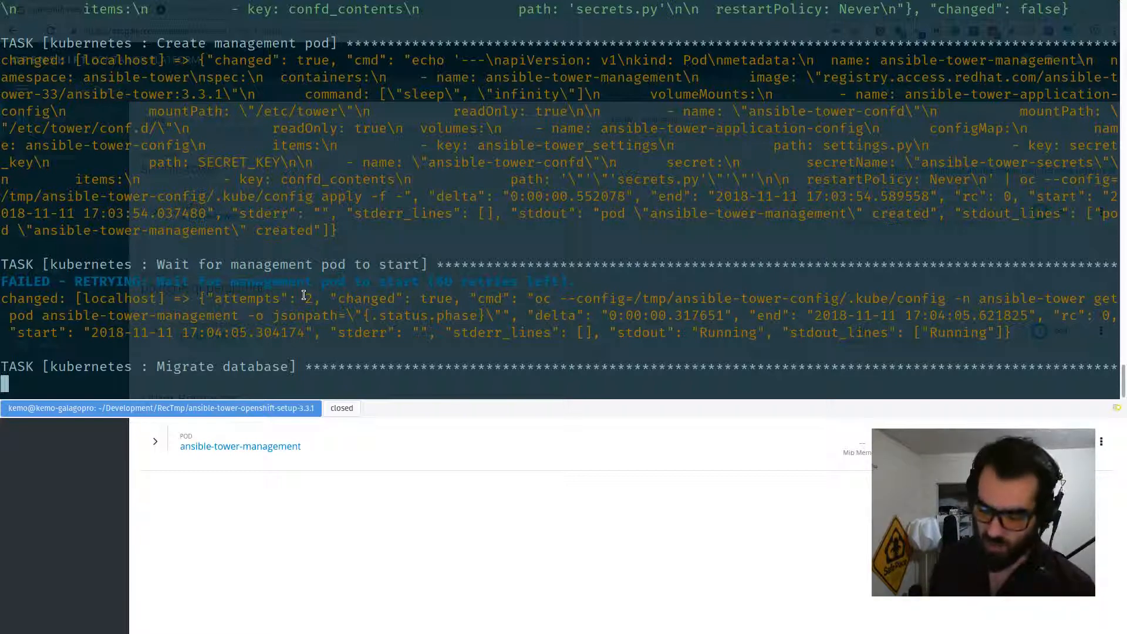
pyautogui.press('F12')
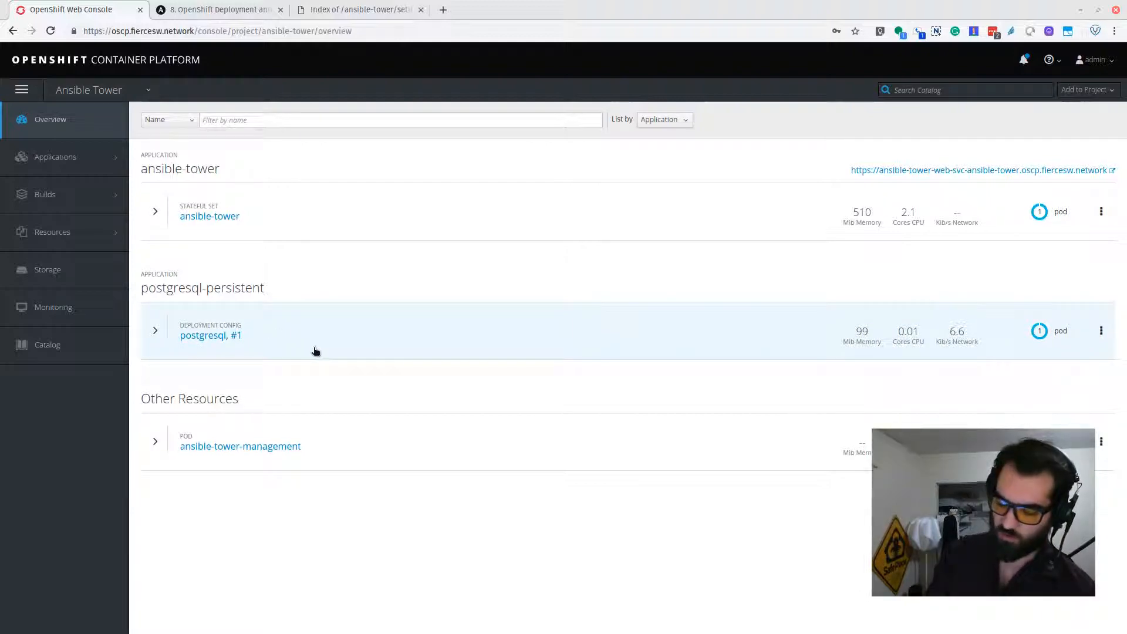
pyautogui.press('F12')
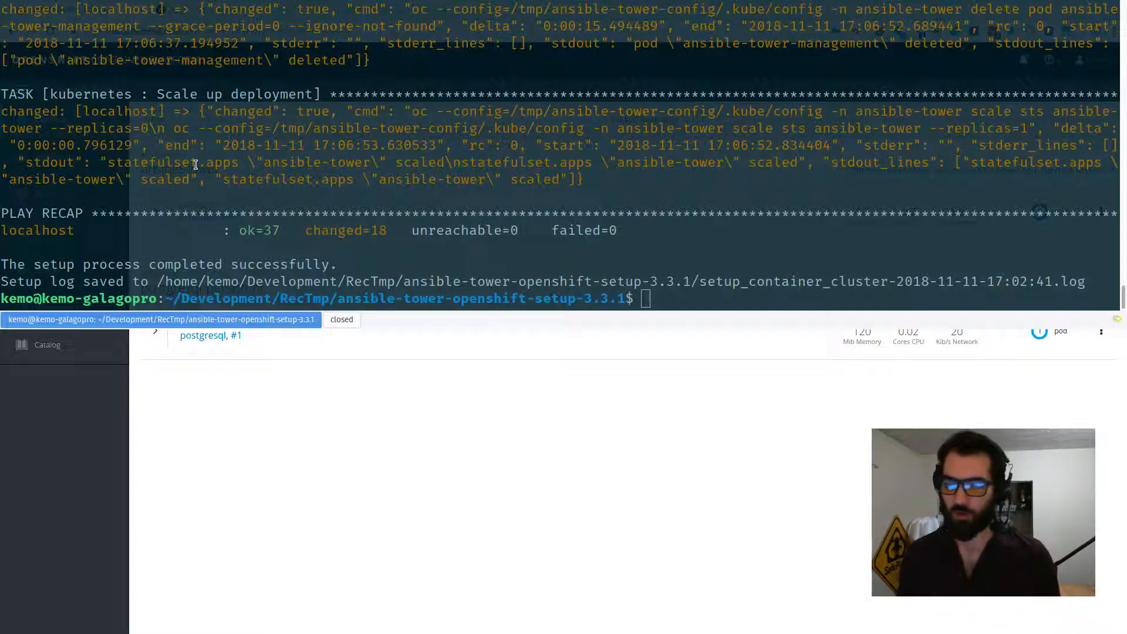
# Scroll through the finished Ansible setup output, then hide the terminal to view the stateful set.
pyautogui.press('F12')
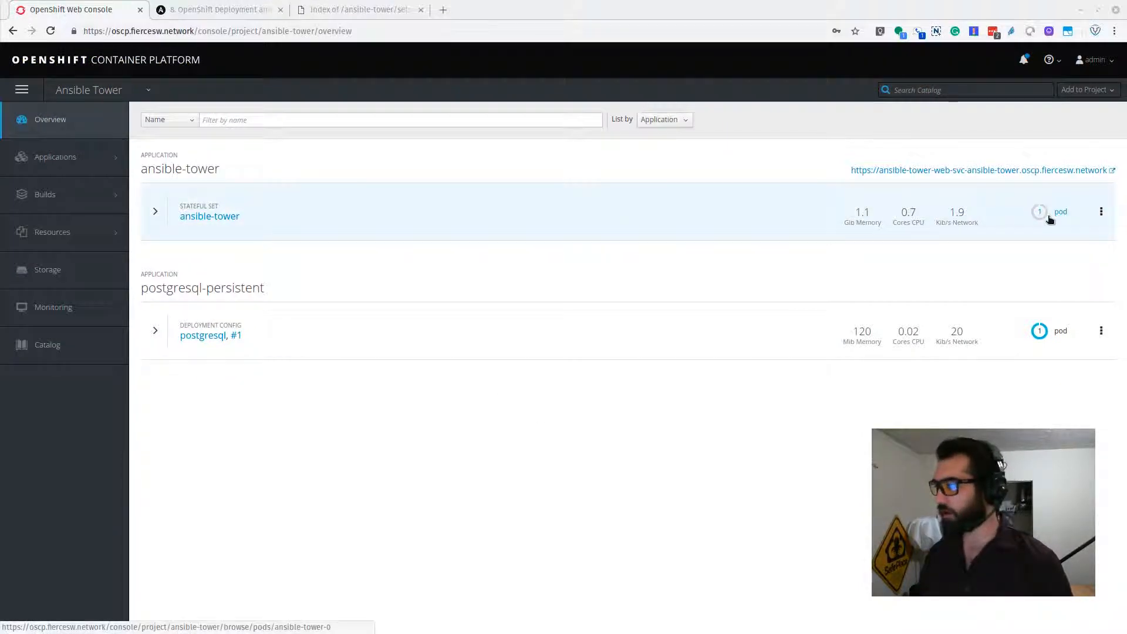
pyautogui.moveTo(1049, 217)
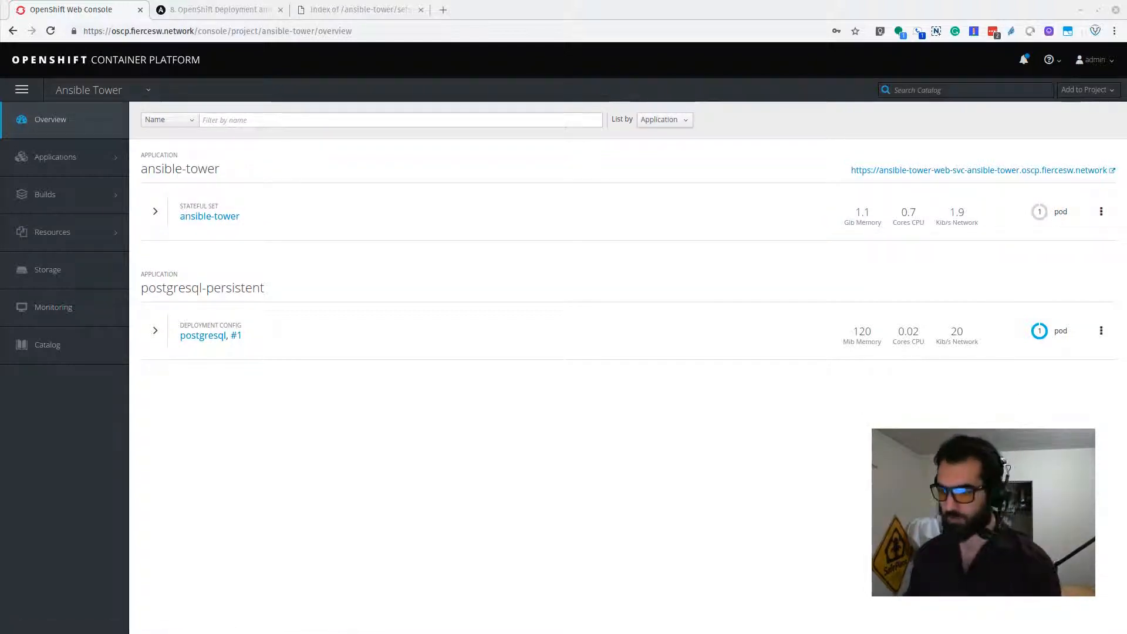
pyautogui.press('F12')
pyautogui.scroll(15, 597, 181)
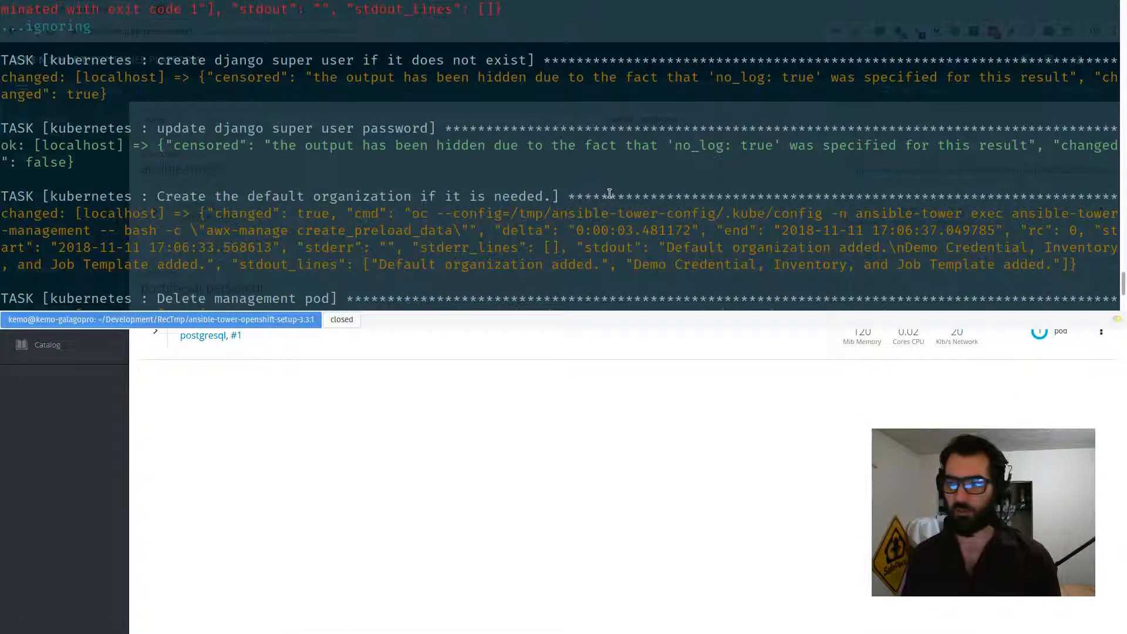
pyautogui.scroll(3, 609, 194)
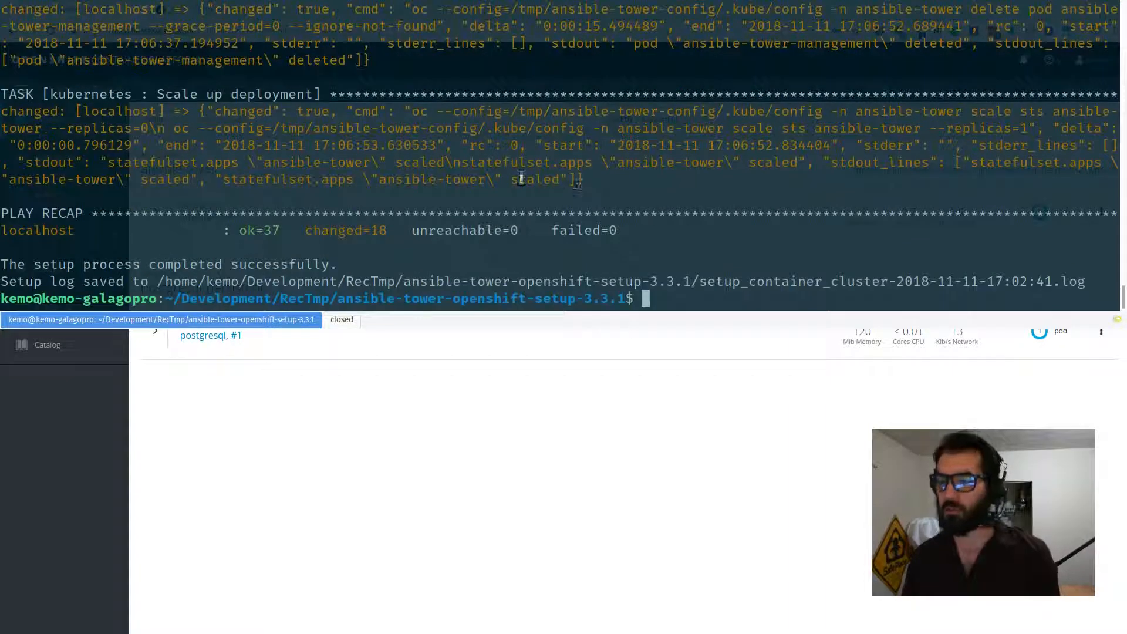
pyautogui.scroll(5, 452, 212)
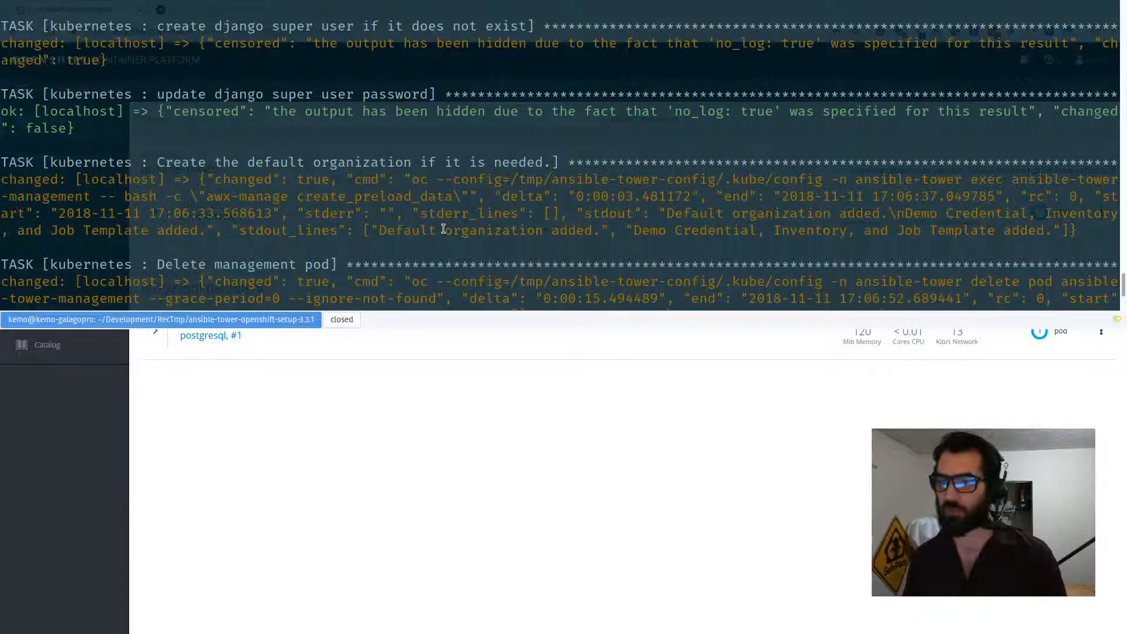
pyautogui.scroll(-5, 444, 189)
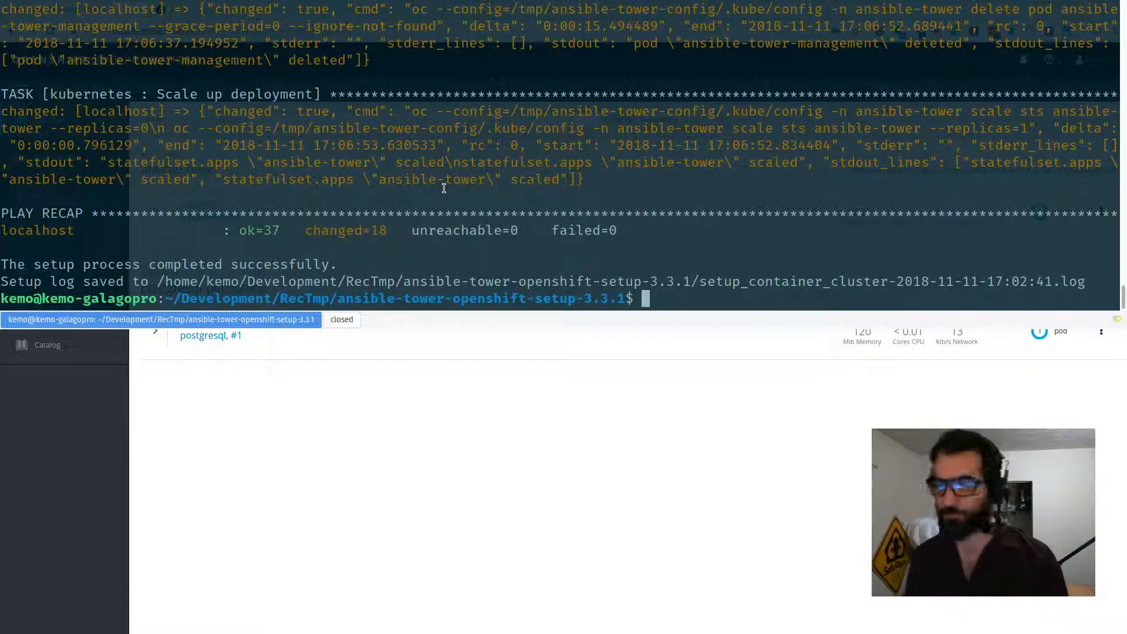
pyautogui.press('F12')
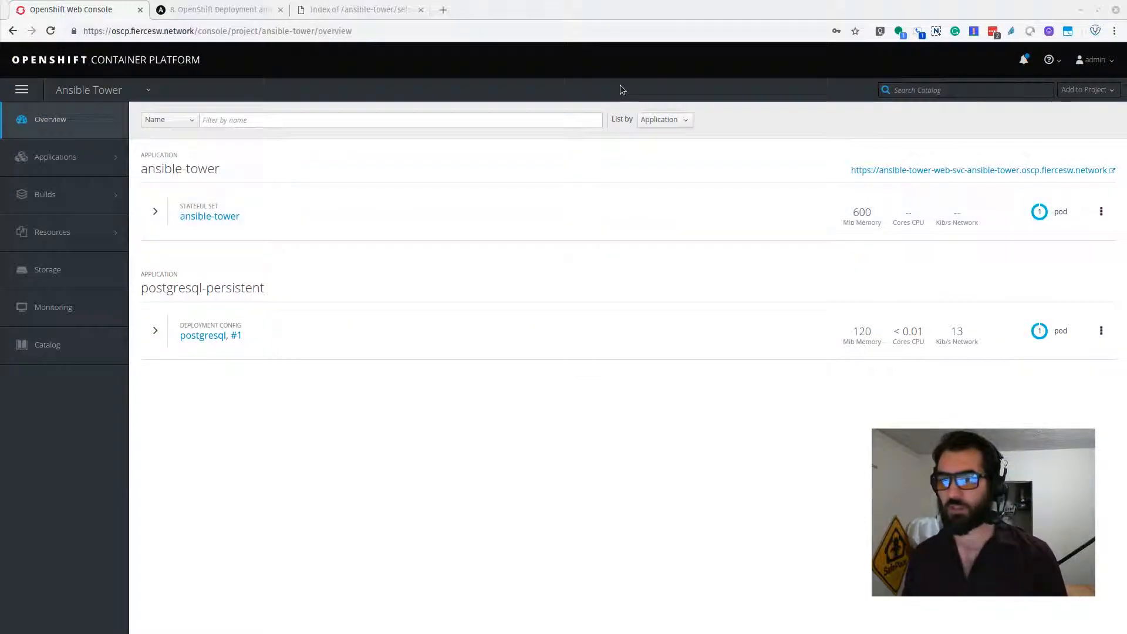
pyautogui.click(234, 216)
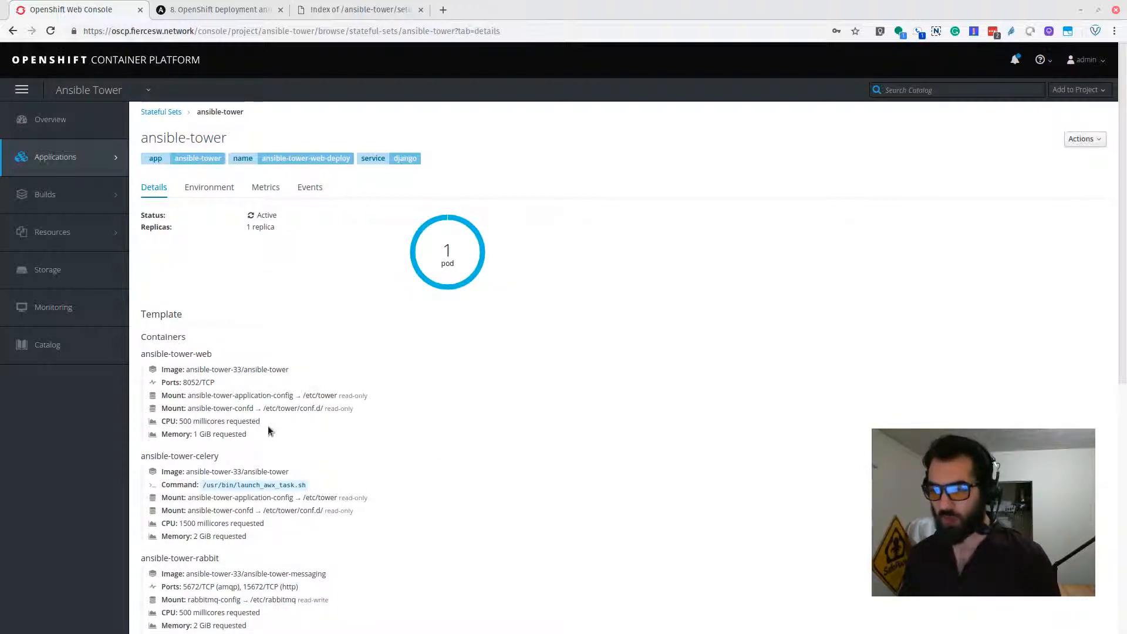
pyautogui.scroll(-3, 269, 432)
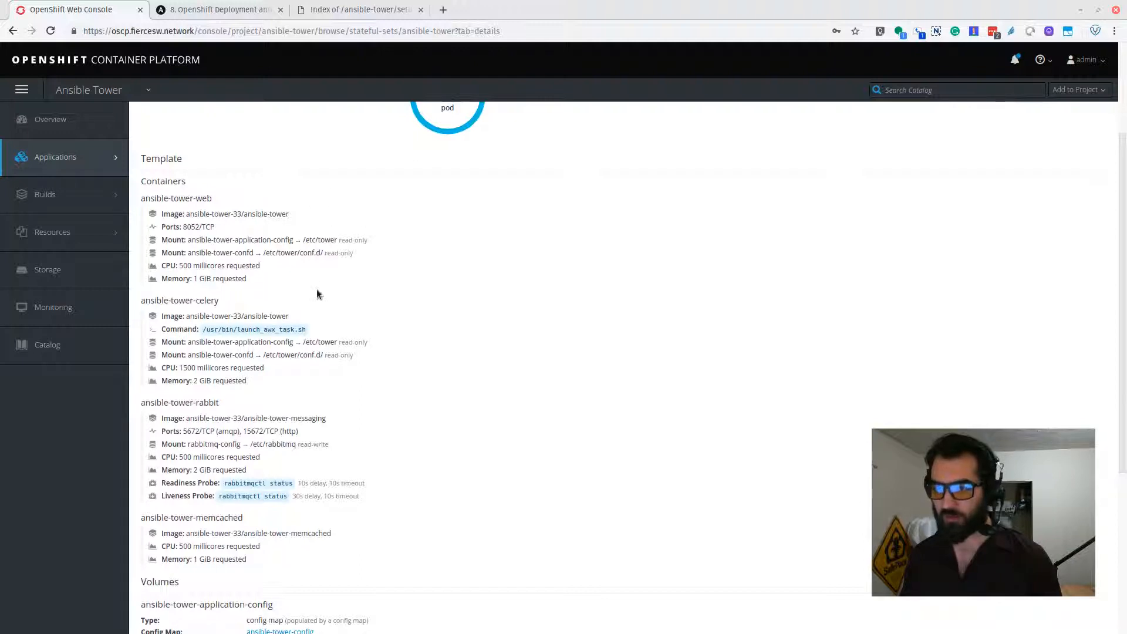
pyautogui.scroll(-4, 316, 281)
pyautogui.scroll(2, 317, 305)
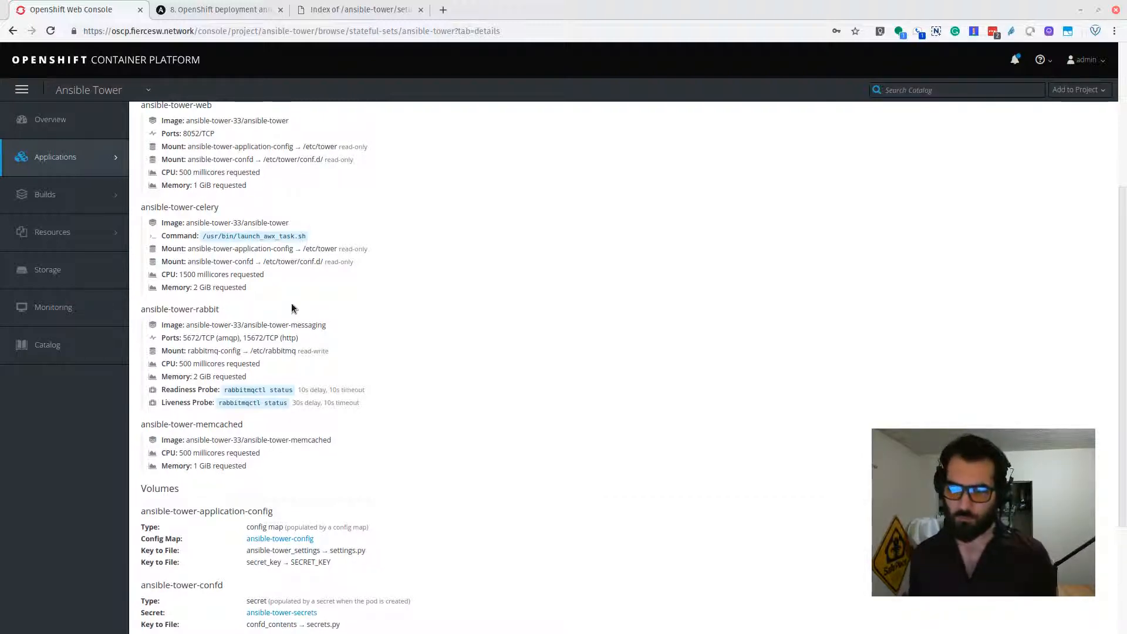
pyautogui.scroll(5, 493, 317)
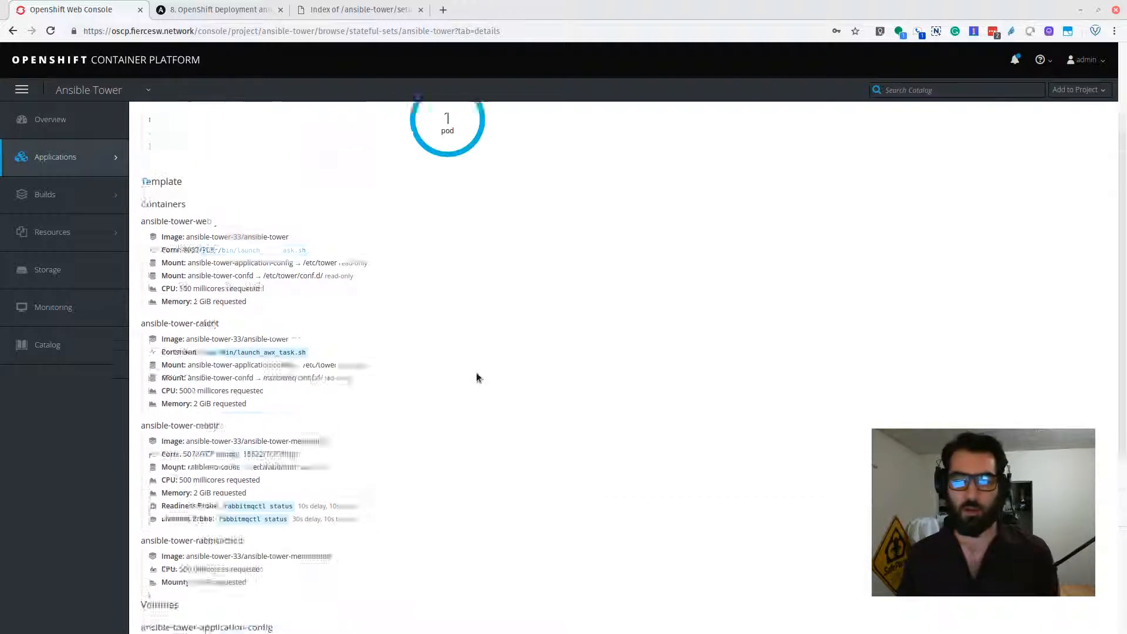
pyautogui.scroll(-2, 396, 537)
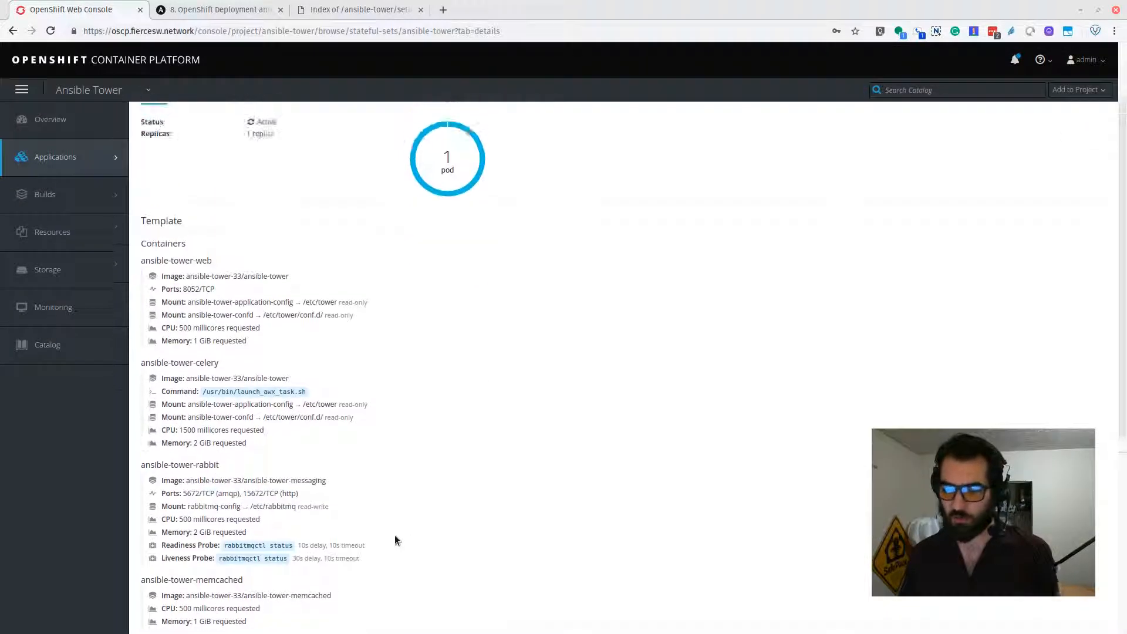
pyautogui.scroll(-1, 395, 538)
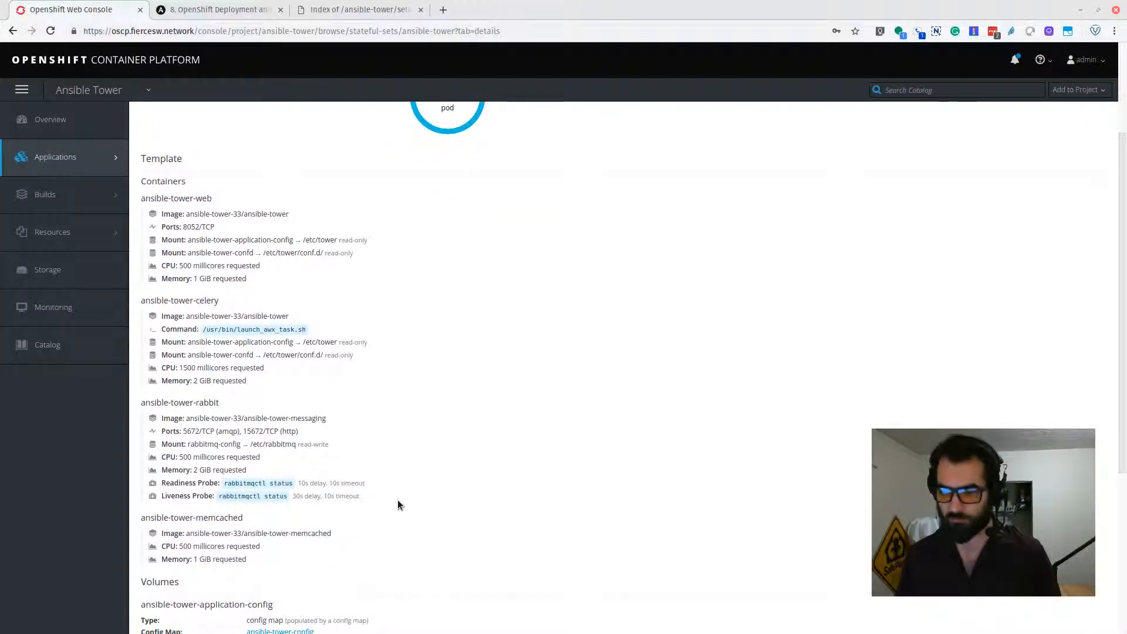
pyautogui.scroll(3, 464, 440)
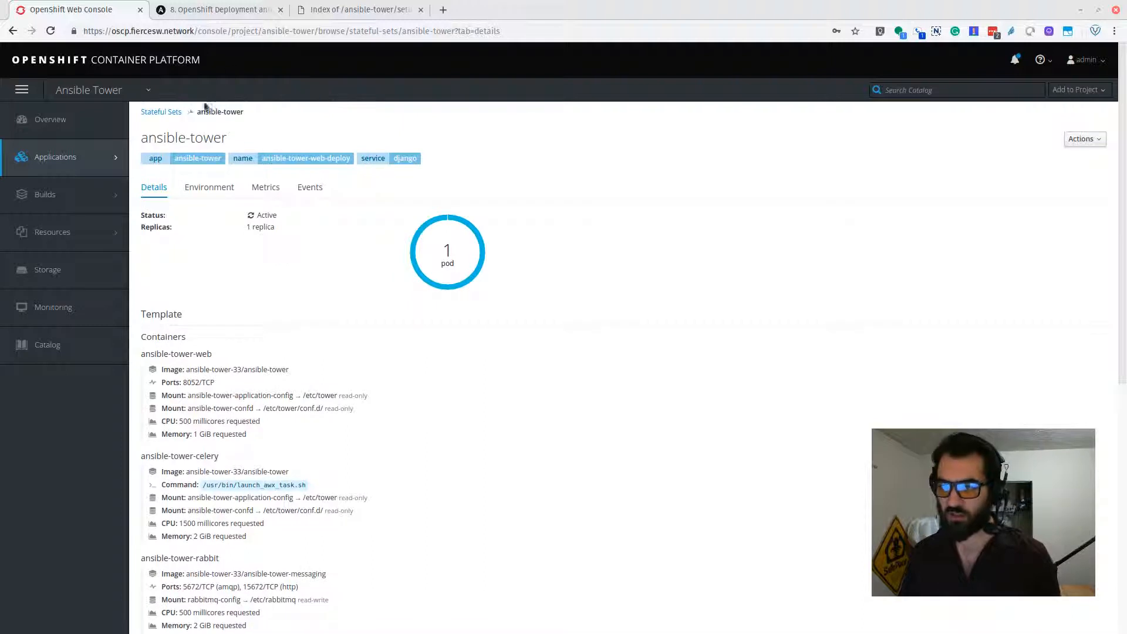
pyautogui.click(166, 113)
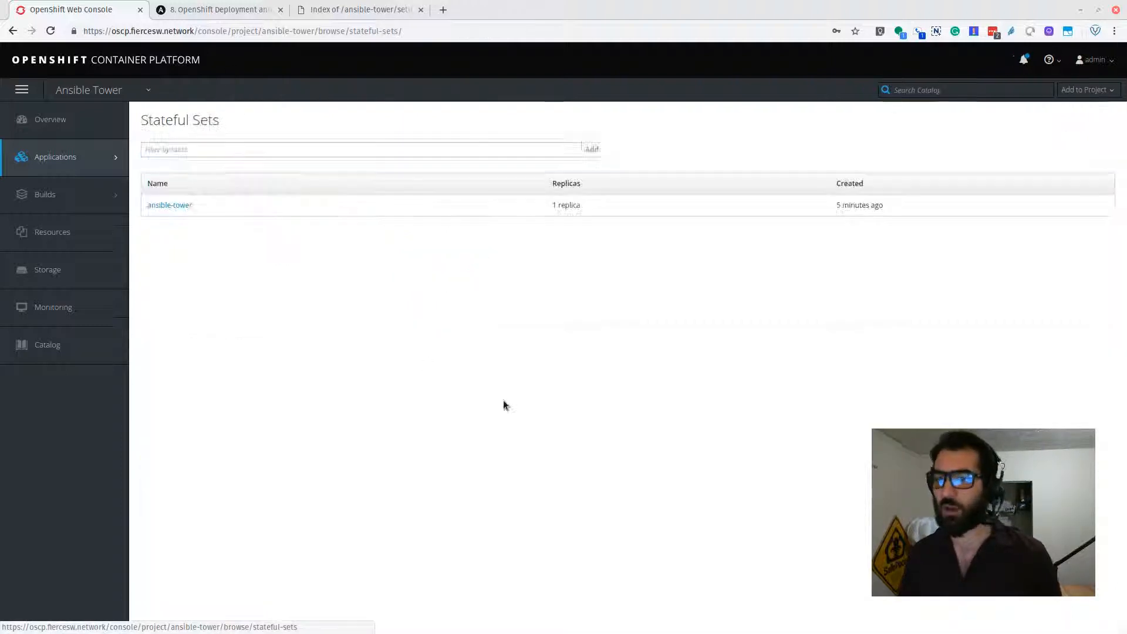
pyautogui.click(54, 134)
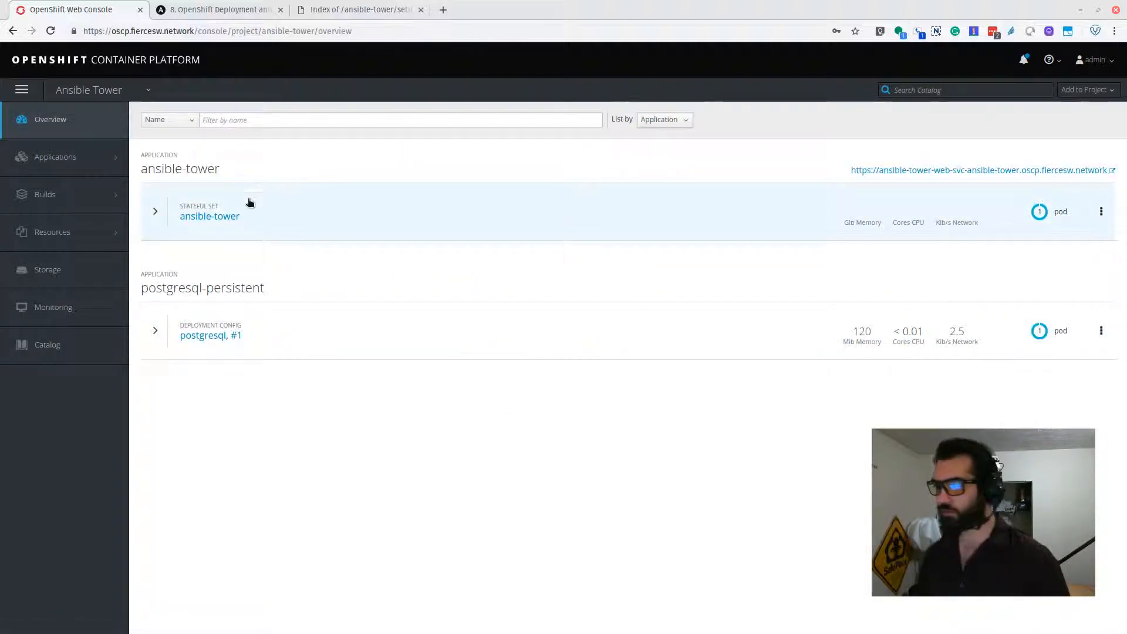
# Expand the ansible-tower stateful set and open its ansible-tower-web-svc route in a new tab.
pyautogui.click(299, 201)
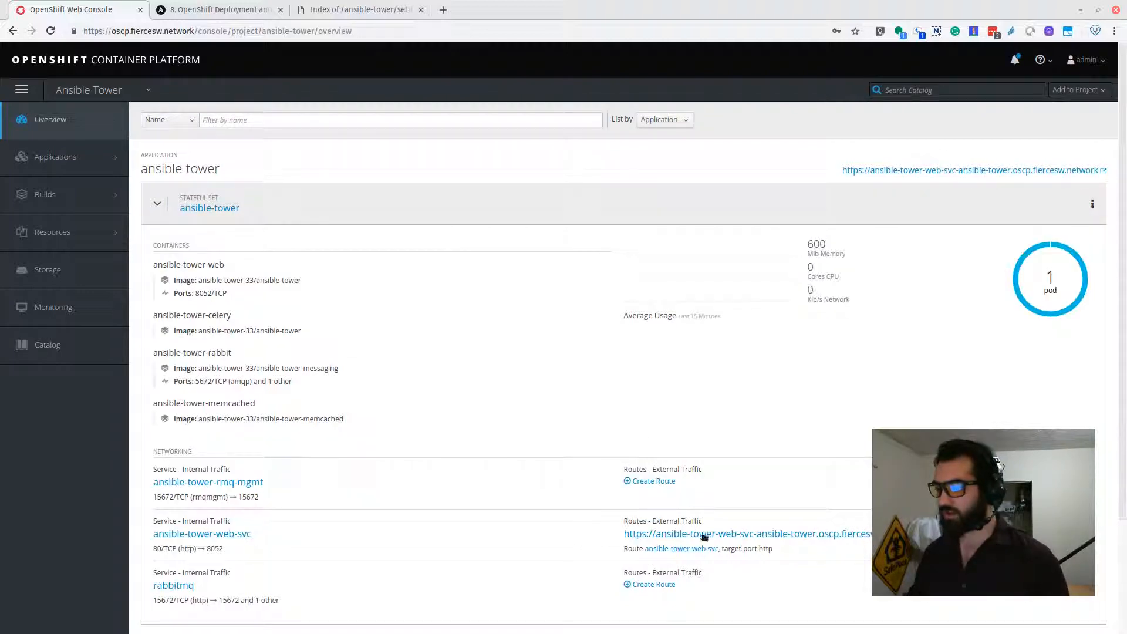
pyautogui.middleClick(797, 538)
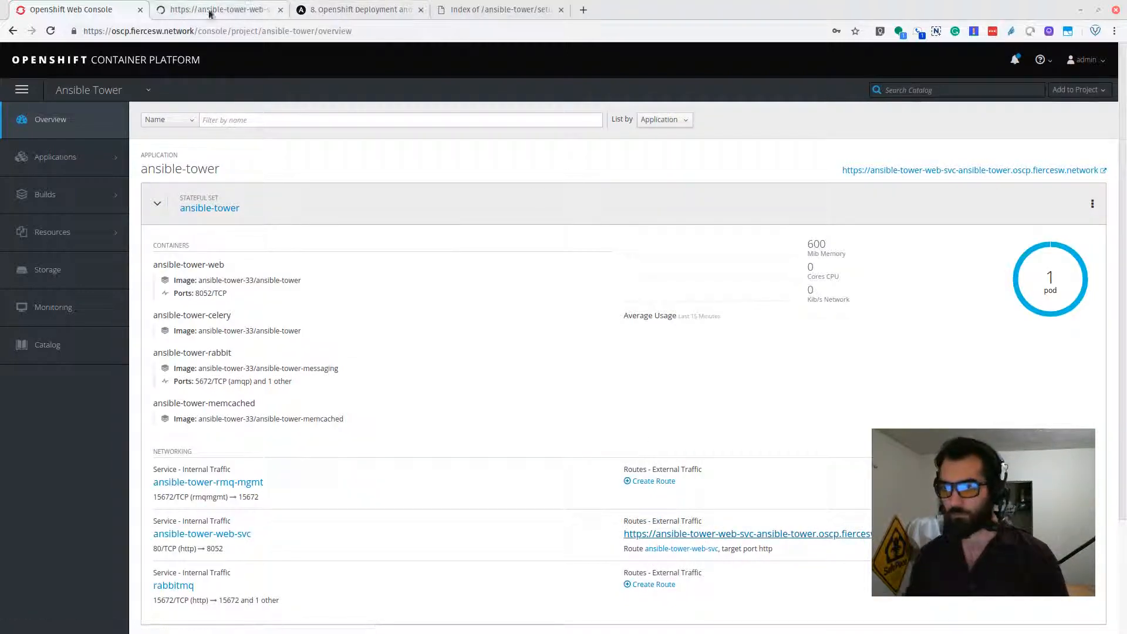
pyautogui.scroll(-2, 241, 161)
pyautogui.click(244, 9)
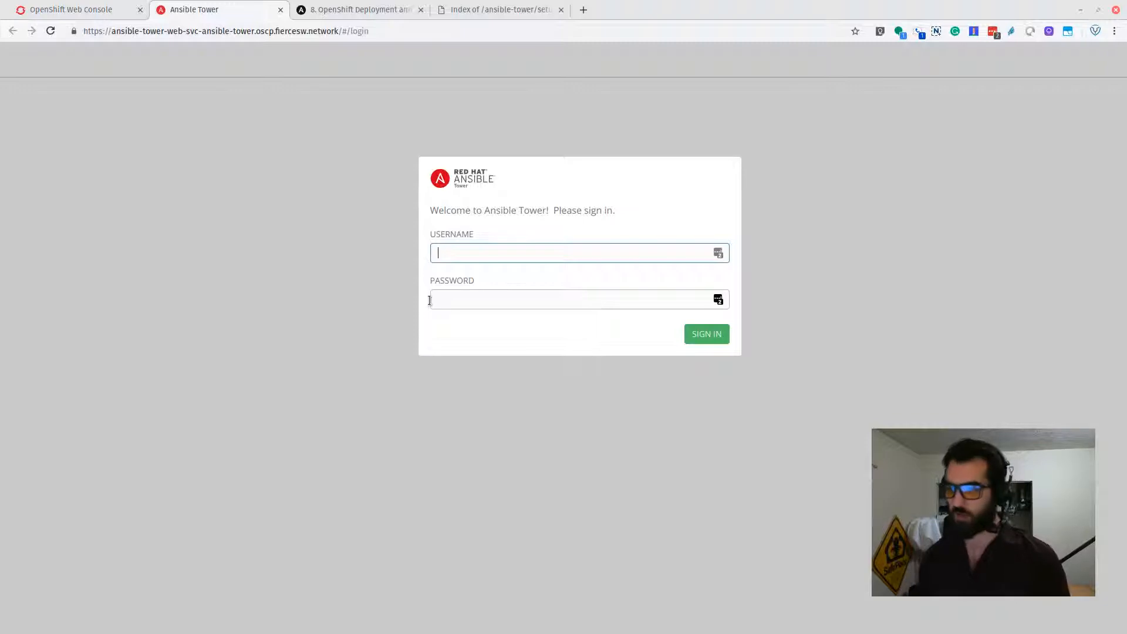
# Sign in to Ansible Tower as admin with the account password.
pyautogui.press('Tab')
pyautogui.press('BackSpace')
pyautogui.press('BackSpace')
pyautogui.press('BackSpace')
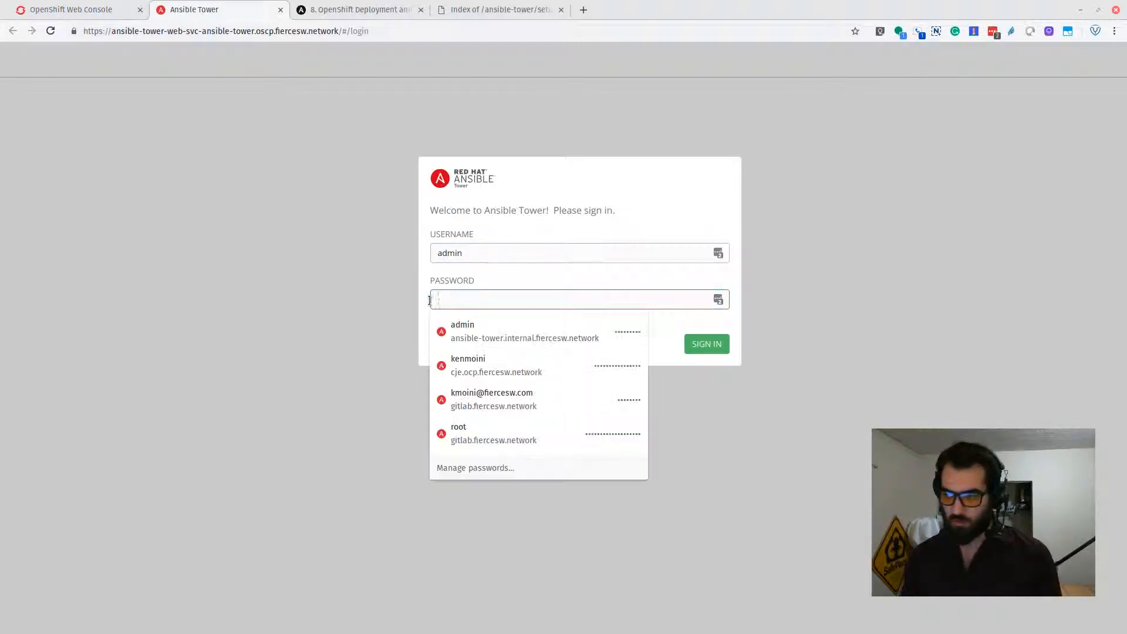
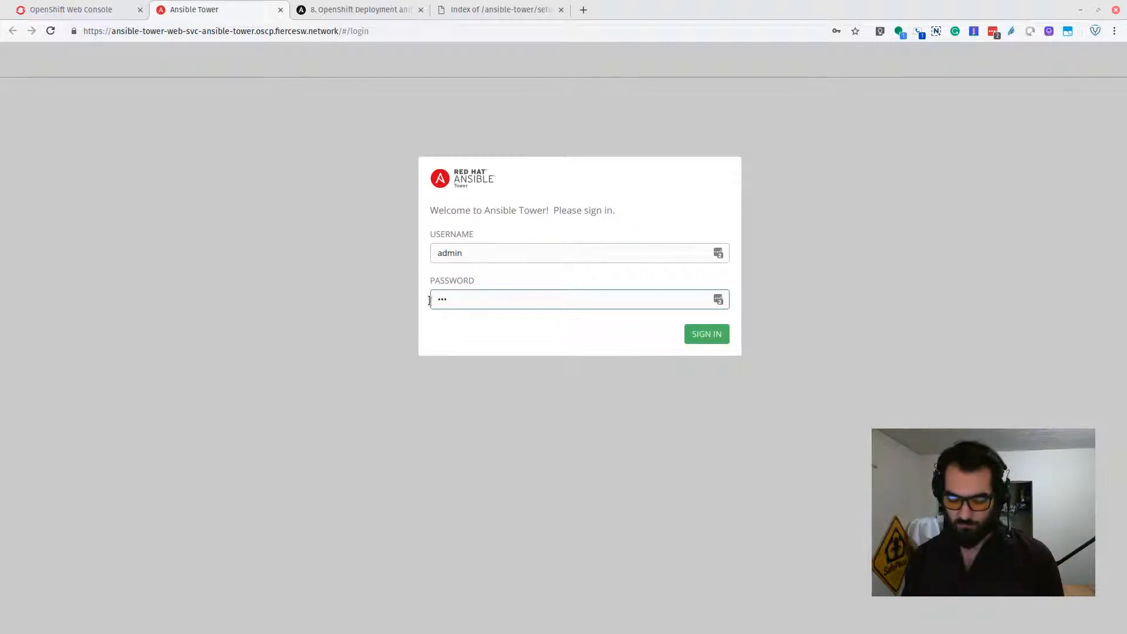
pyautogui.press('Return')
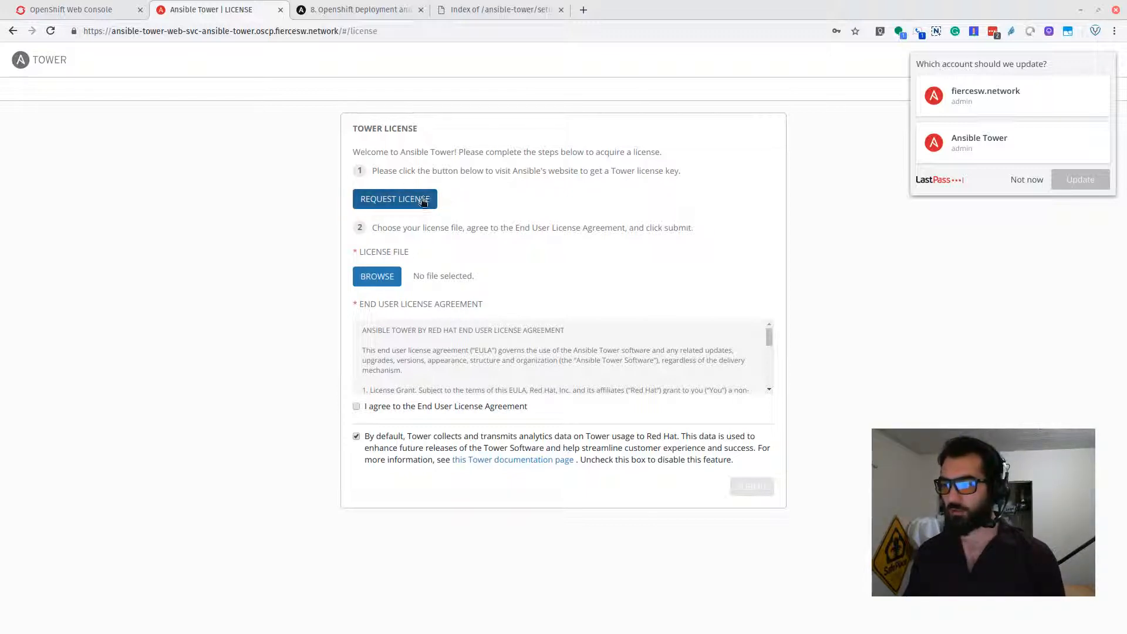
# Choose the downloaded license file for the Tower License form.
pyautogui.click(381, 278)
pyautogui.scroll(-3, 610, 317)
pyautogui.scroll(-7, 564, 329)
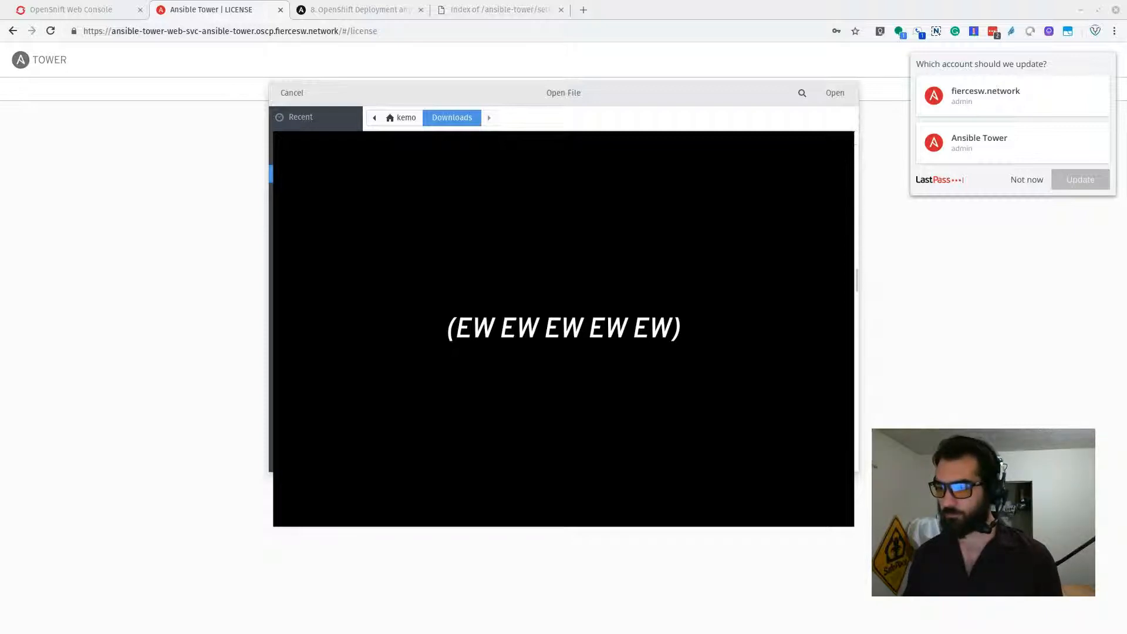
pyautogui.scroll(-3, 564, 328)
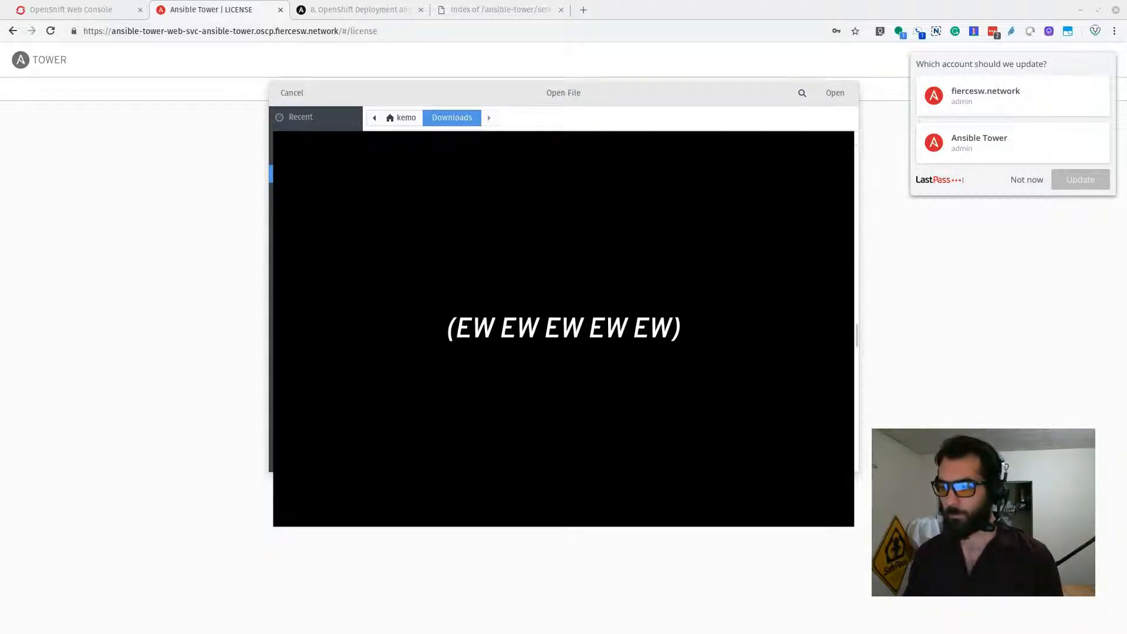
pyautogui.scroll(-2, 564, 329)
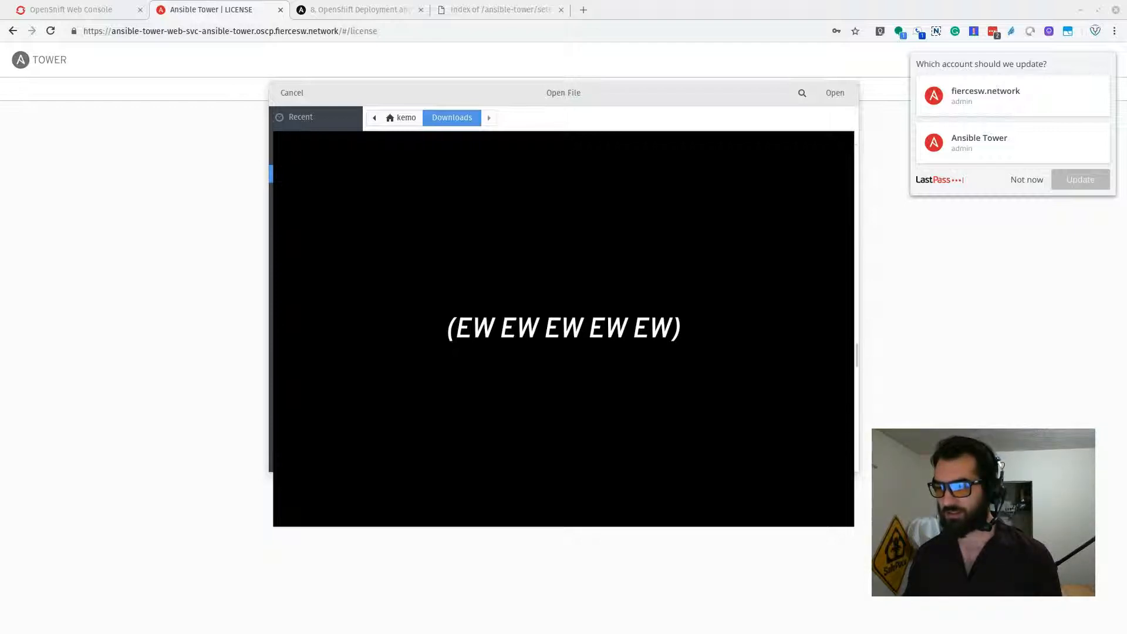
pyautogui.press('Return')
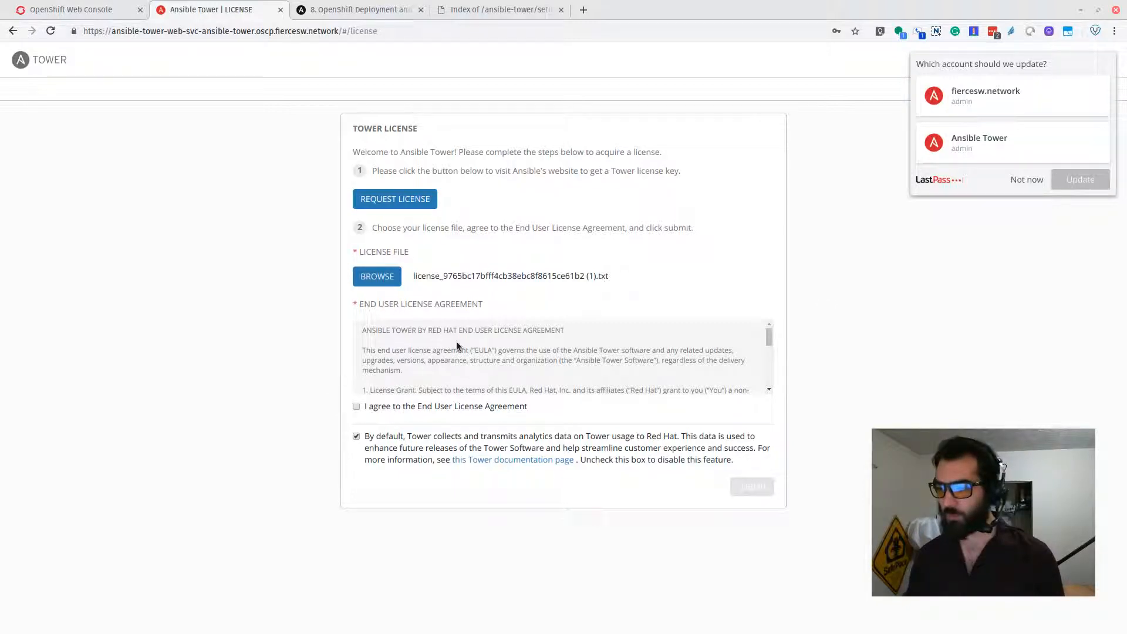
# Accept the End User License Agreement, dismiss the LastPass prompt, and submit the license.
pyautogui.moveTo(768, 335); pyautogui.dragTo(766, 386)
pyautogui.click(487, 406)
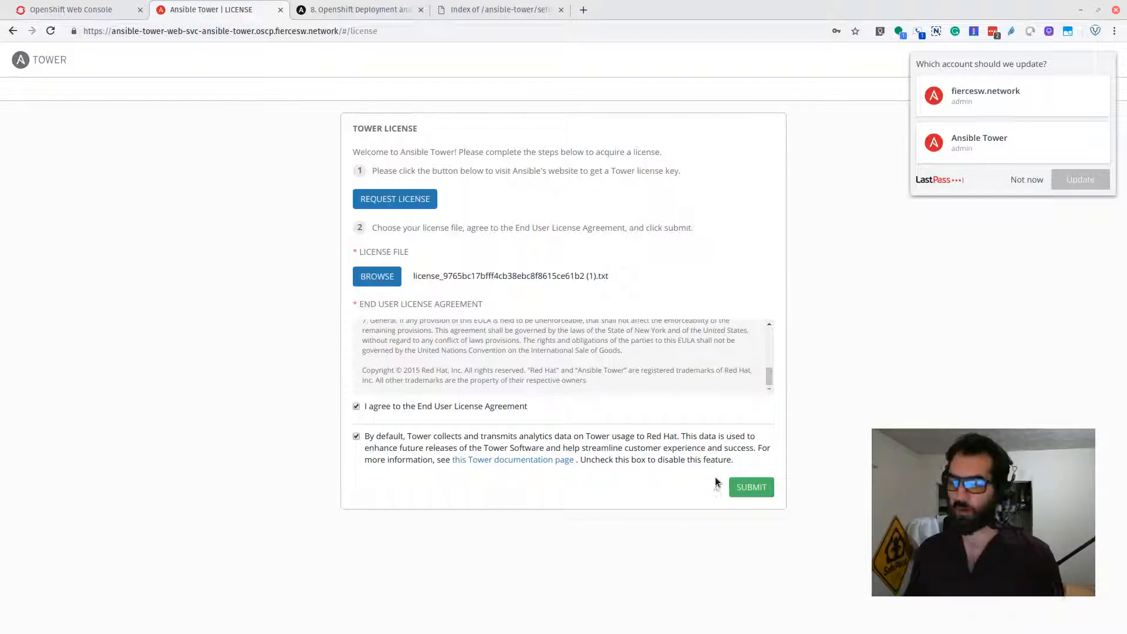
pyautogui.click(1027, 179)
pyautogui.click(754, 488)
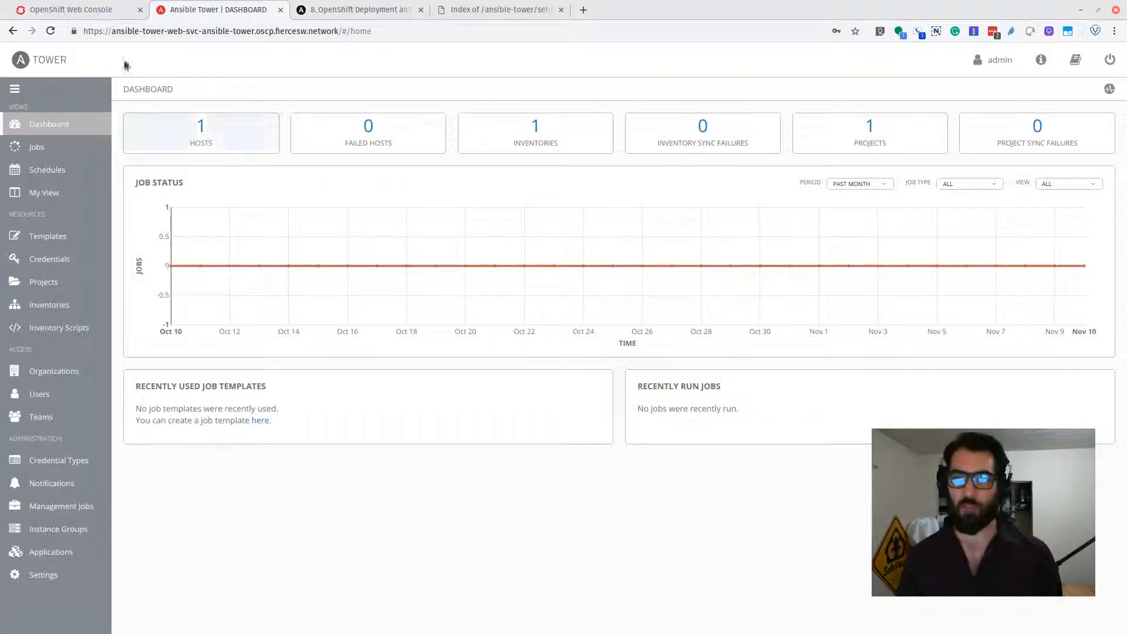
# Return to the OpenShift Web Console's ansible-tower project overview.
pyautogui.click(103, 7)
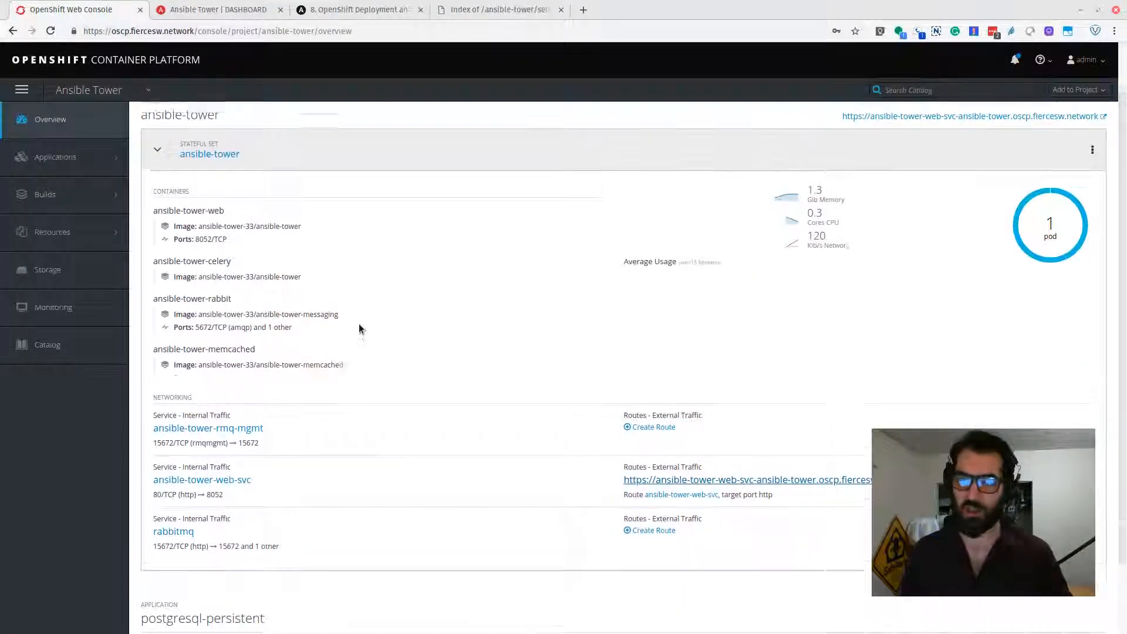
# From the catalog home, open the ansible-tower project overview and collapse the ansible-tower stateful set details.
pyautogui.click(62, 68)
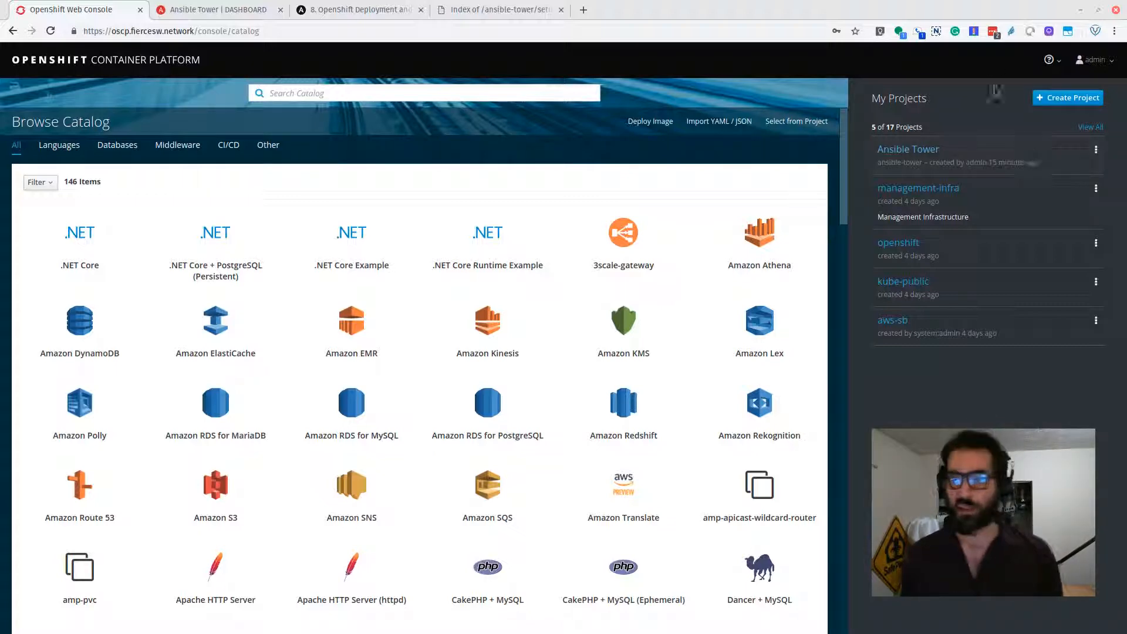
pyautogui.click(1007, 169)
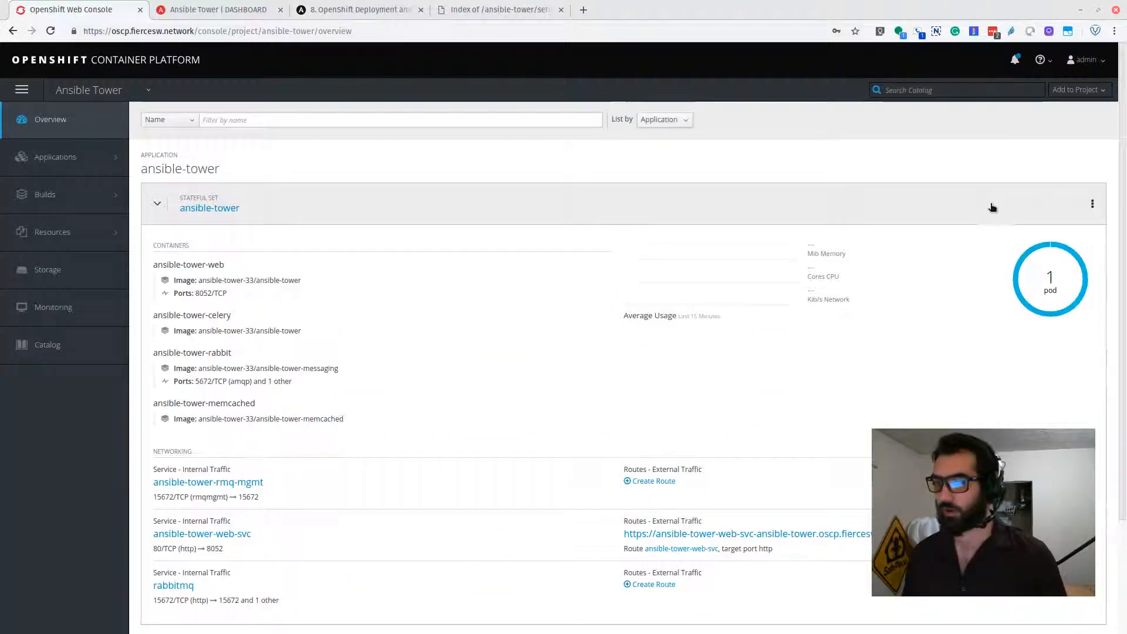
pyautogui.scroll(-2, 728, 338)
pyautogui.scroll(2, 727, 340)
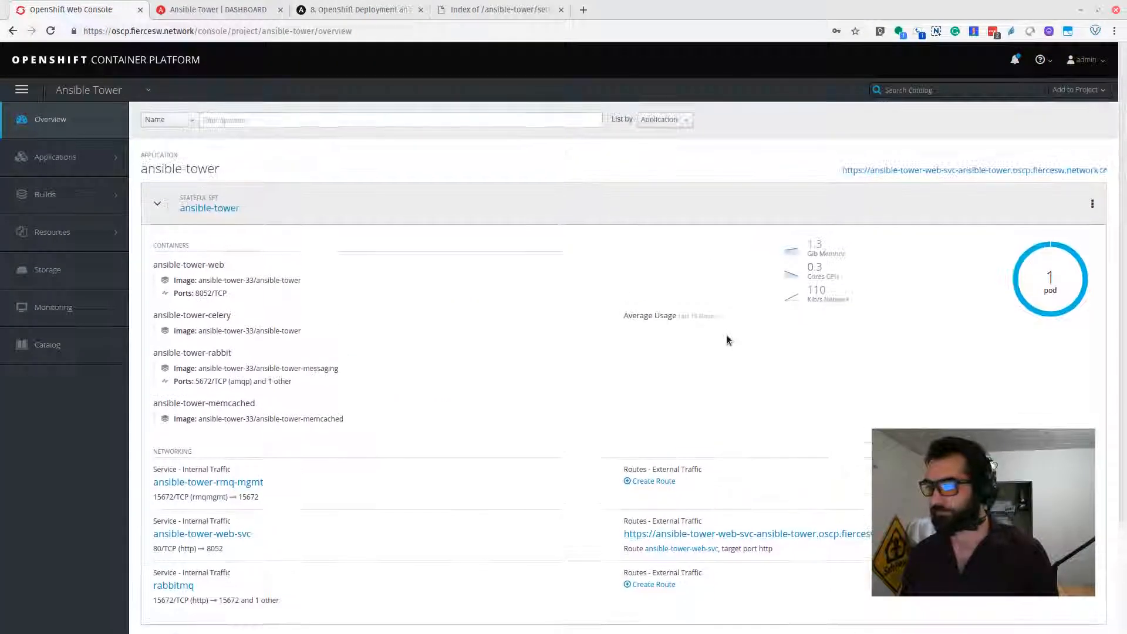
pyautogui.click(266, 206)
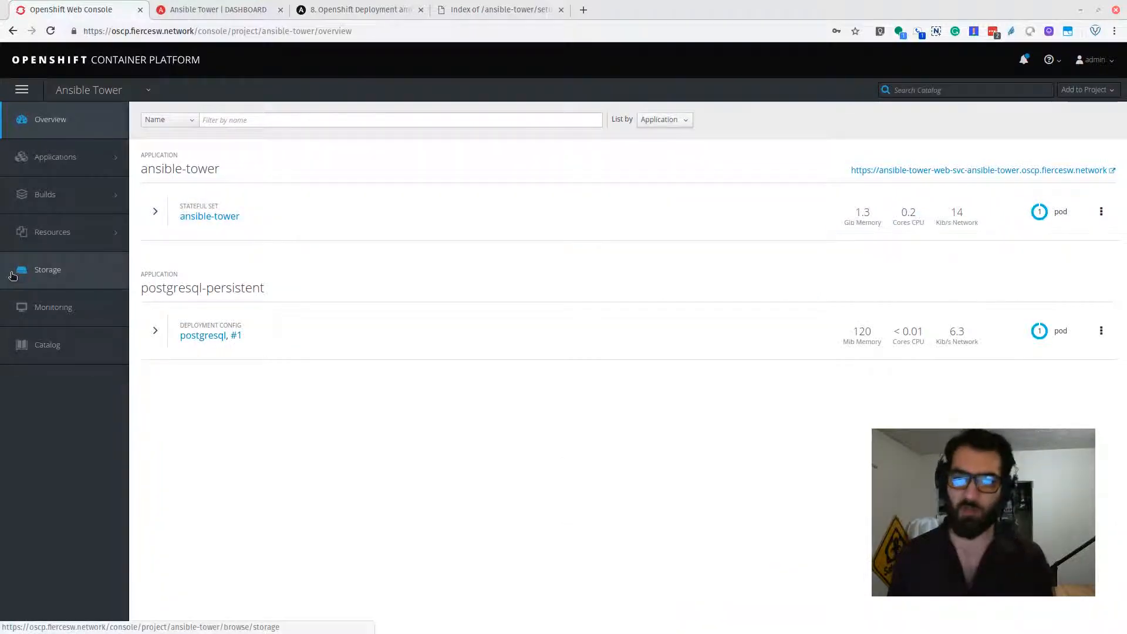
# Glance at the Ansible Tower dashboard tab once more, then close it.
pyautogui.moveTo(69, 230)
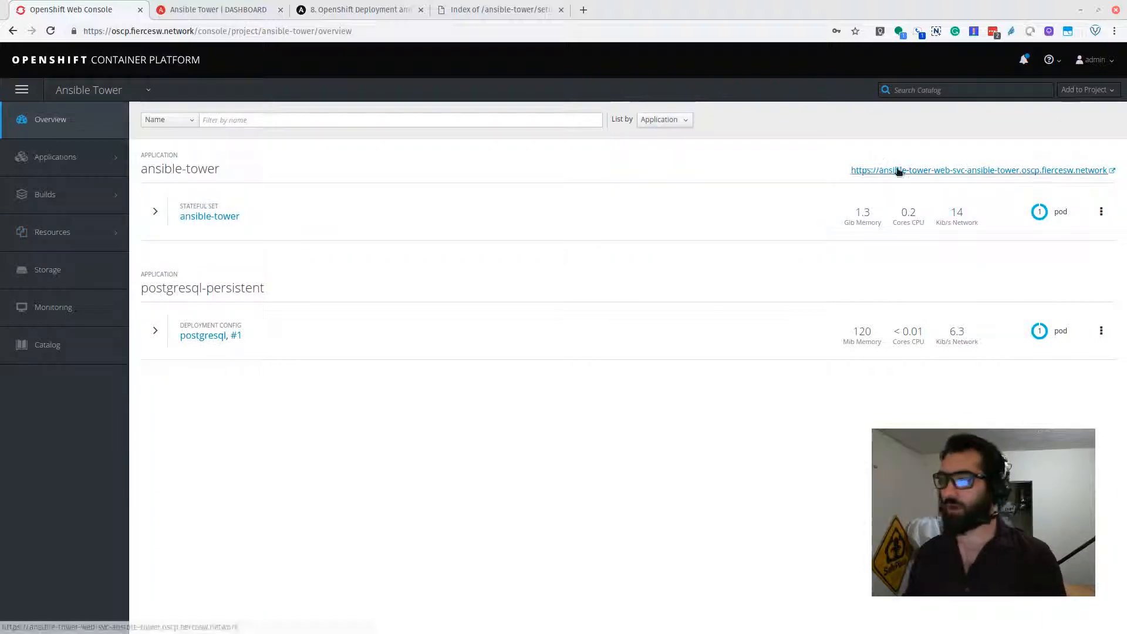
pyautogui.click(226, 10)
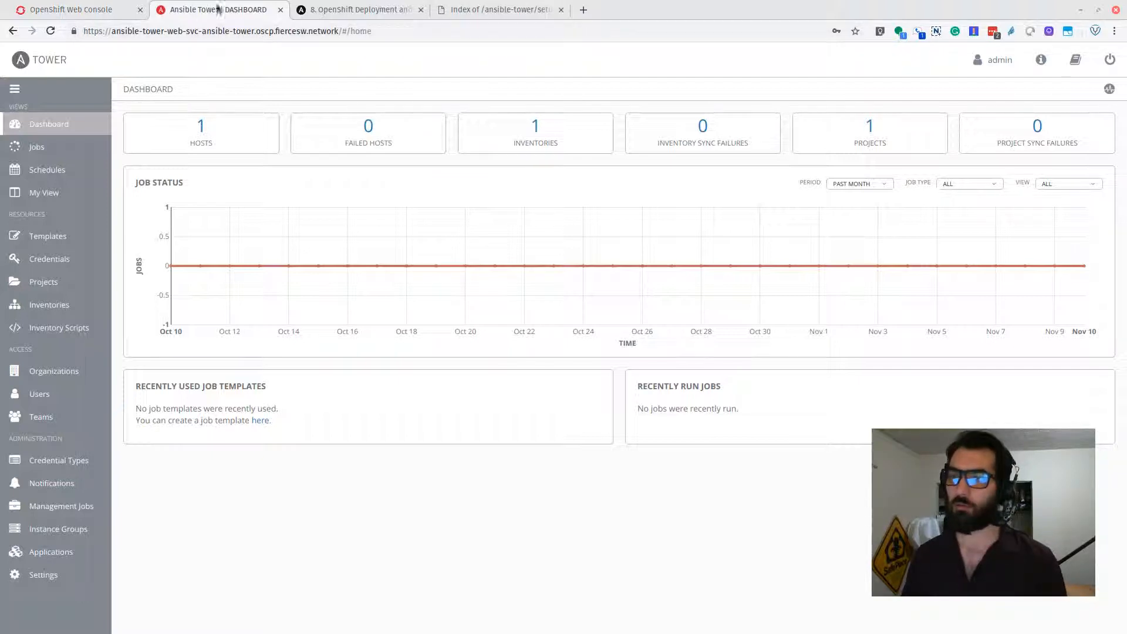
pyautogui.click(281, 10)
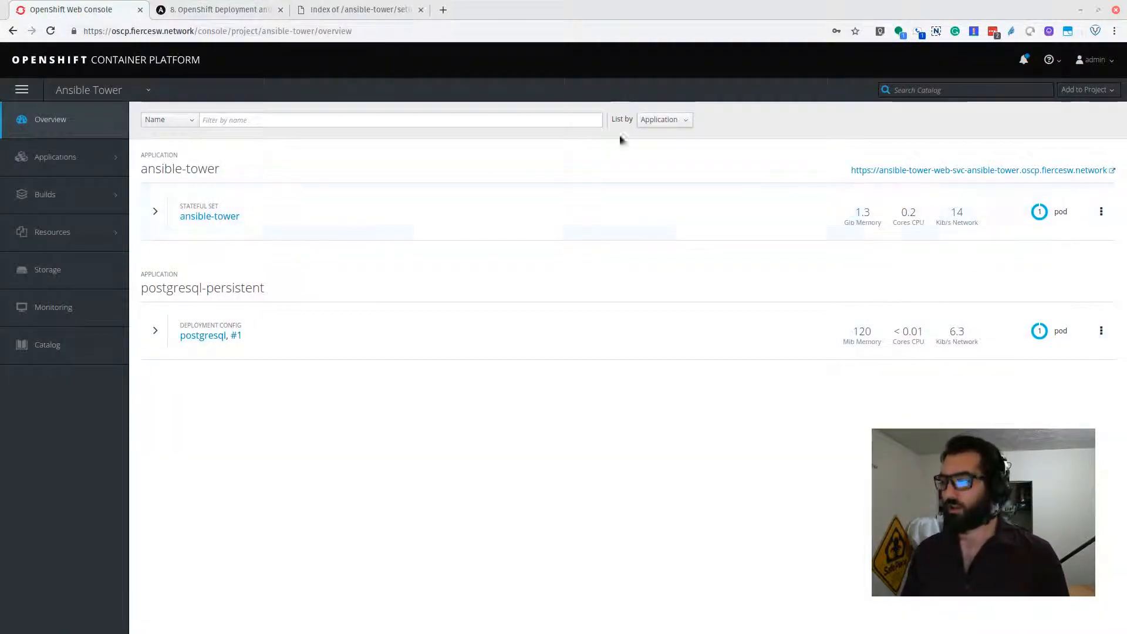
pyautogui.moveTo(81, 169)
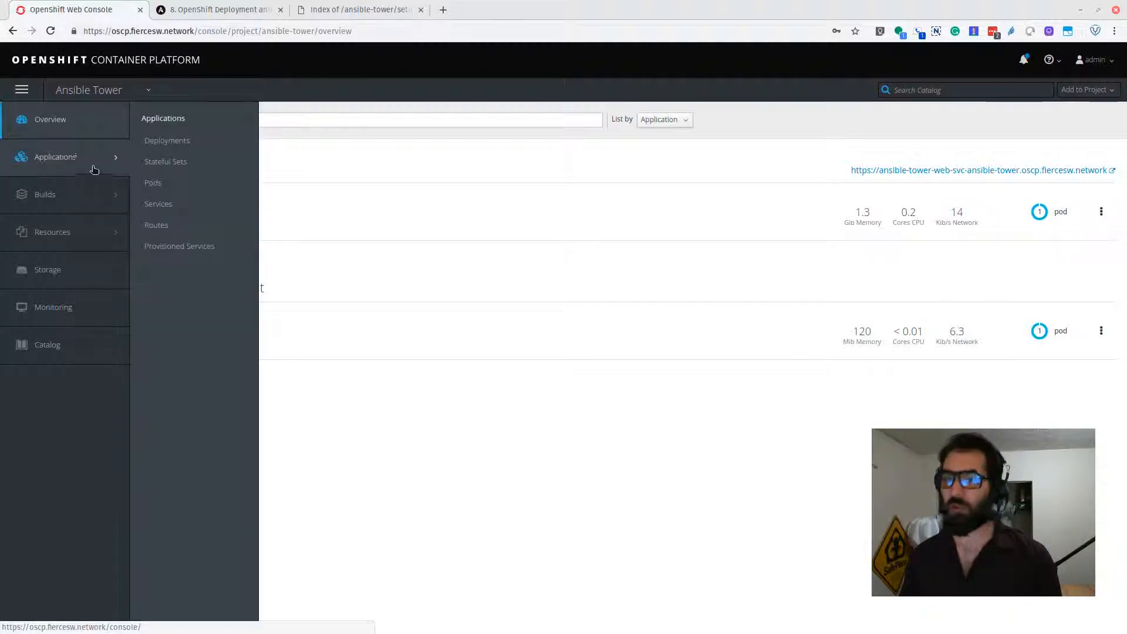
# Open the ansible-tower-web-svc route from the project's routes and start editing it.
pyautogui.click(176, 225)
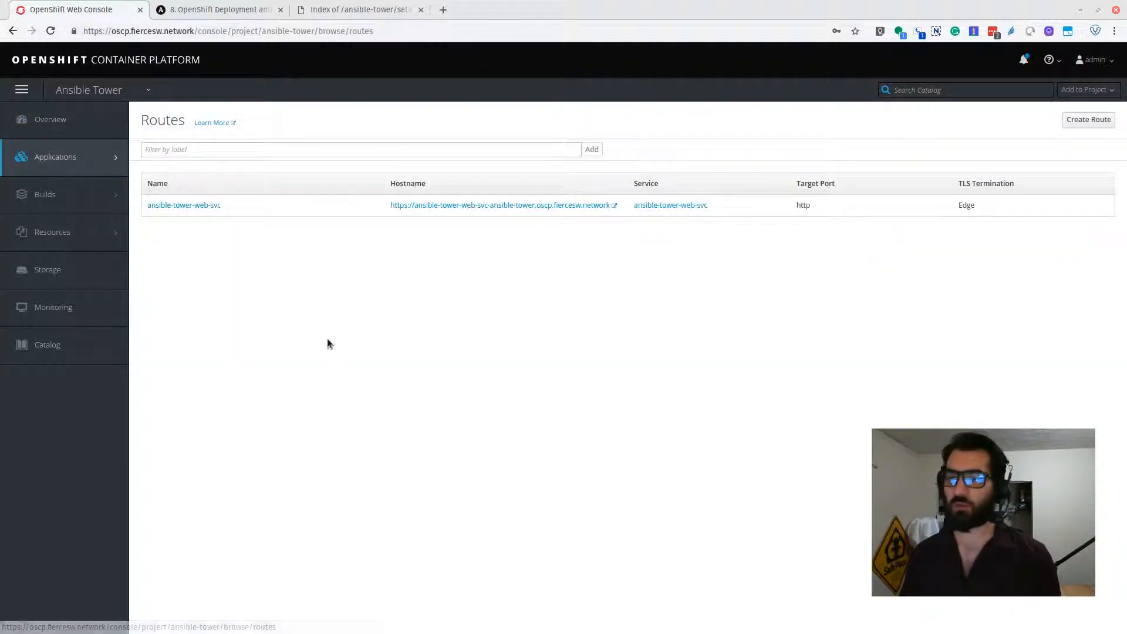
pyautogui.click(202, 205)
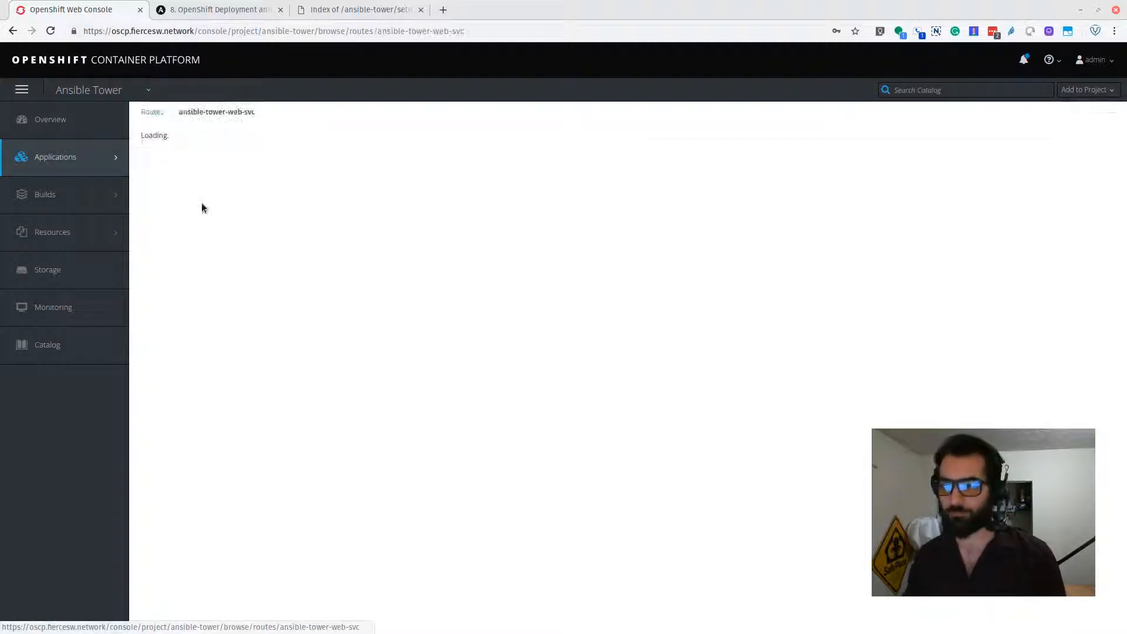
pyautogui.click(1094, 141)
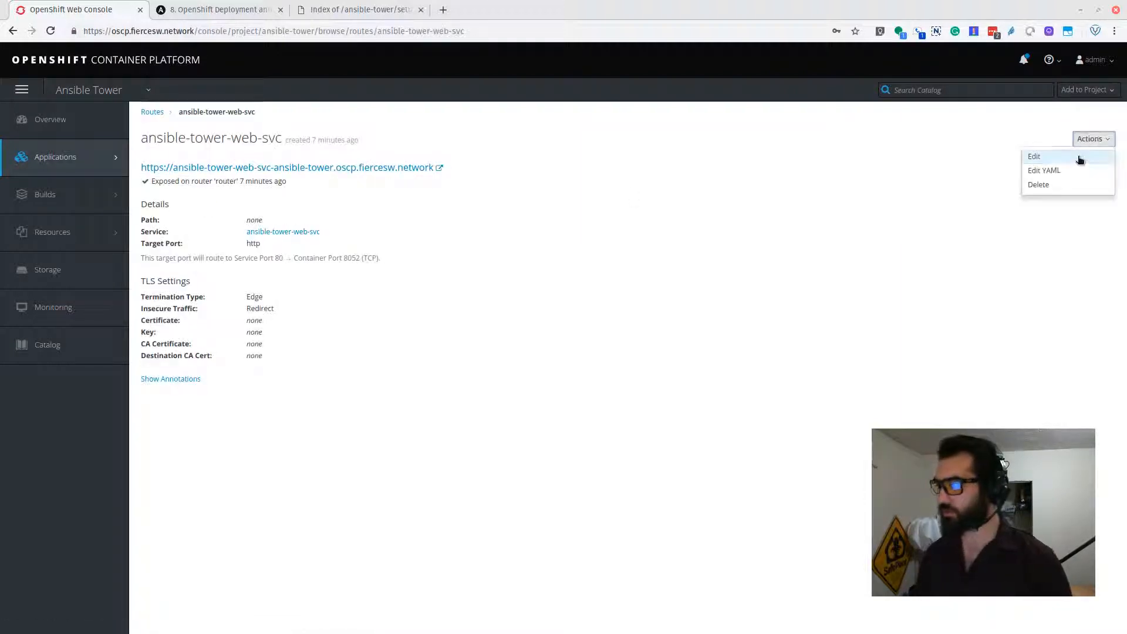
pyautogui.click(1080, 158)
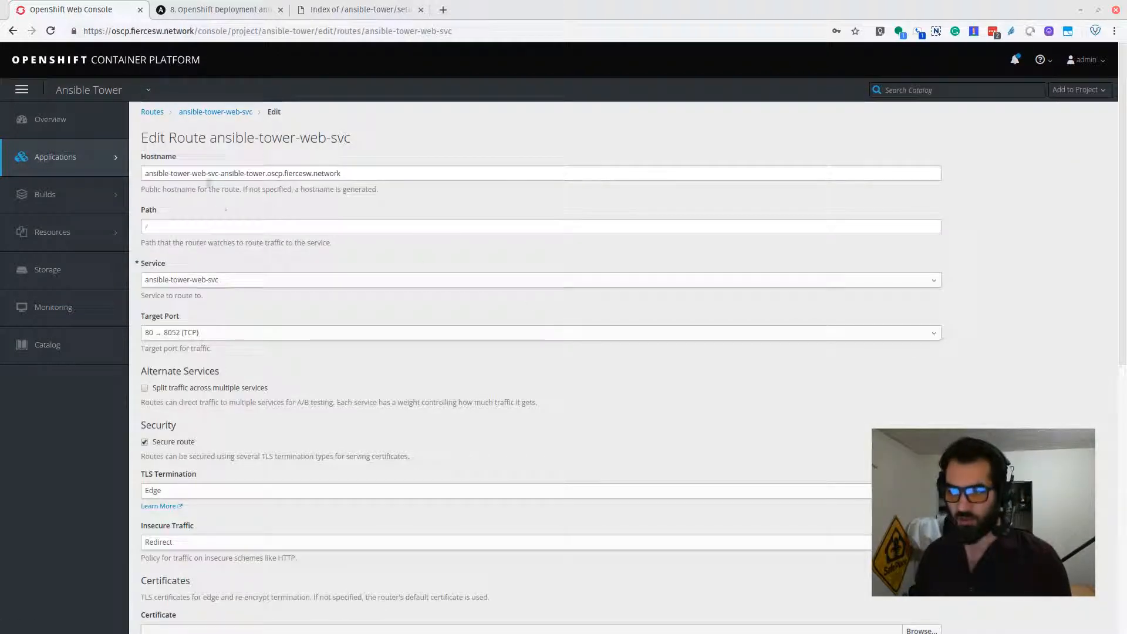
# Delete '-web-svc-ansible-tower' from the hostname, leaving ansible-tower.oscp.fiercesw.network, and save the route.
pyautogui.moveTo(189, 174); pyautogui.dragTo(266, 175)
pyautogui.press('BackSpace')
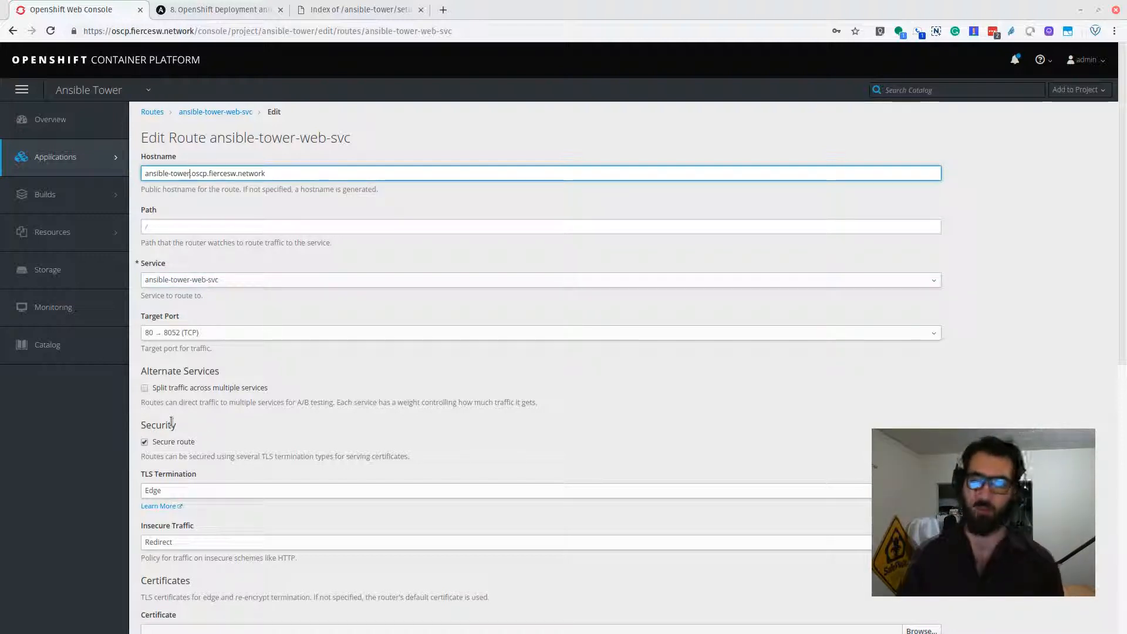
pyautogui.scroll(-4, 252, 311)
pyautogui.scroll(-5, 281, 310)
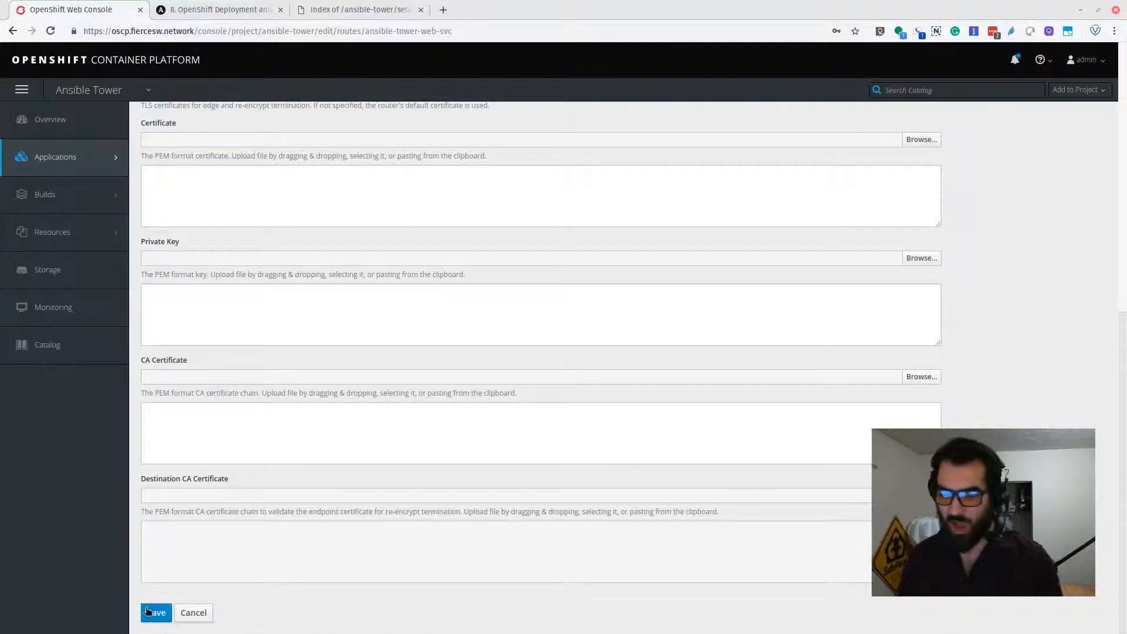
pyautogui.scroll(9, 253, 293)
pyautogui.click(190, 173)
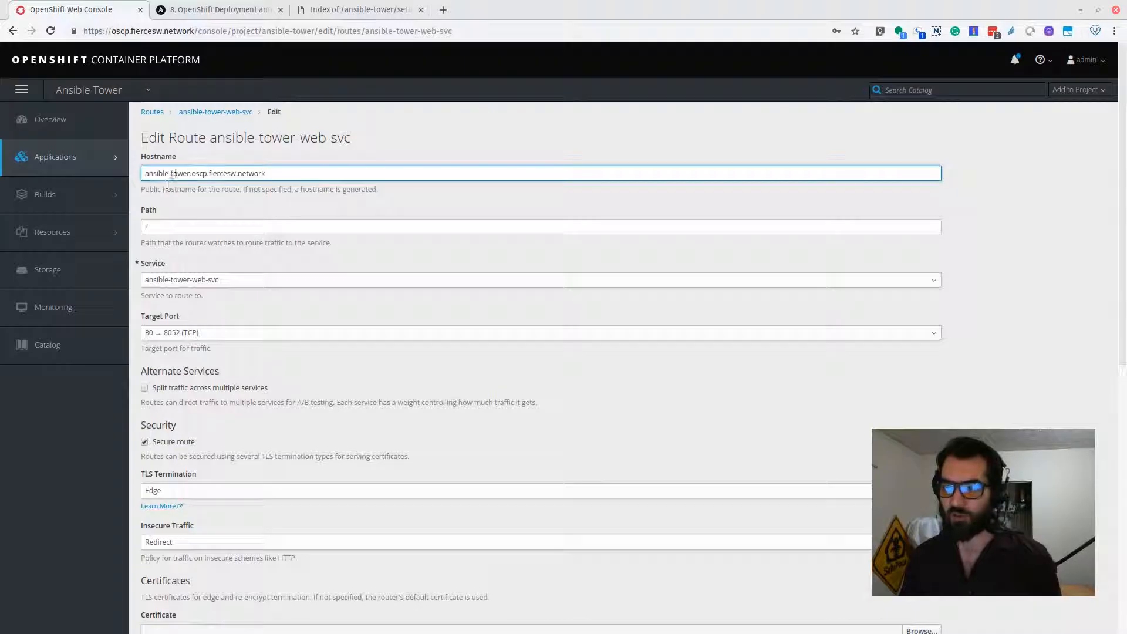
pyautogui.scroll(-8, 272, 276)
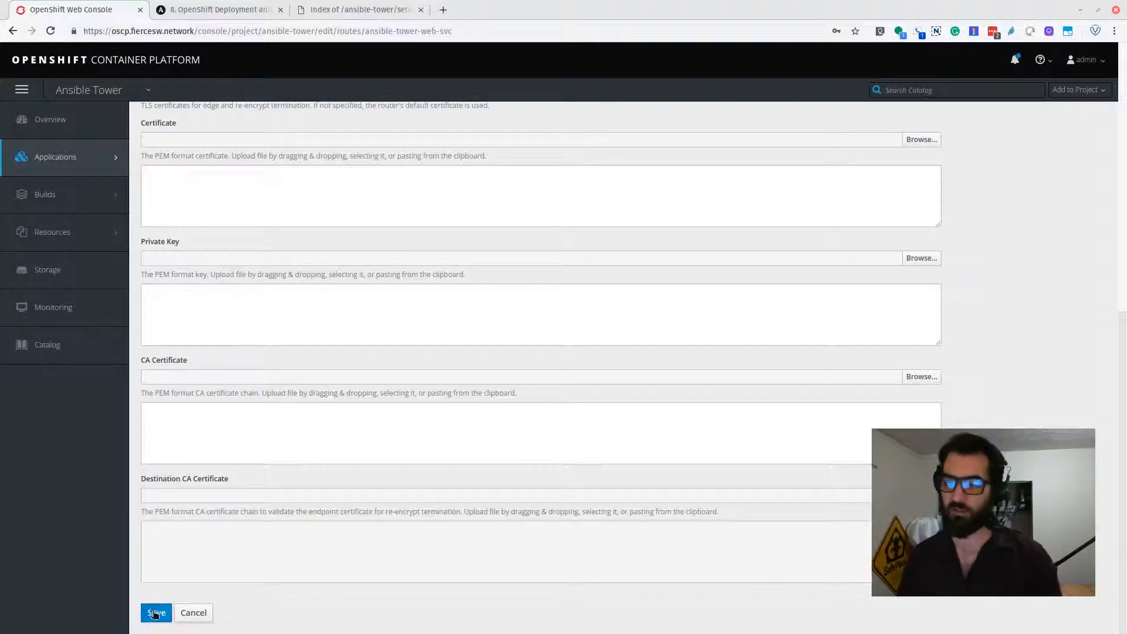
pyautogui.click(155, 614)
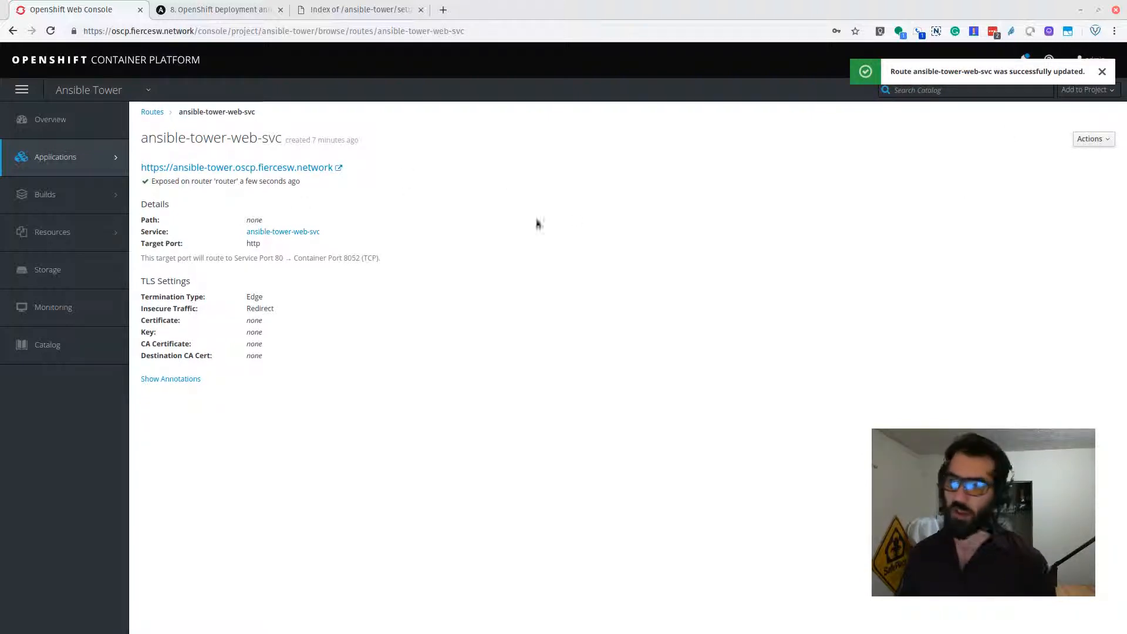
# Open Tower at the shortened route URL and sign in as admin, retrying after a mistyped password.
pyautogui.click(316, 171)
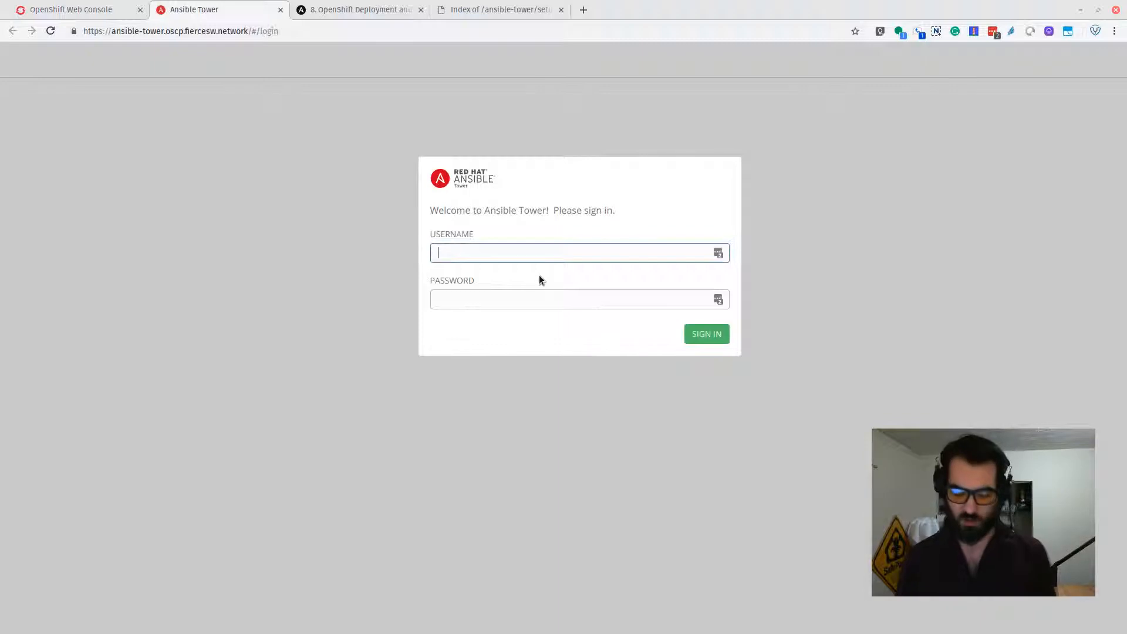
pyautogui.press('Tab')
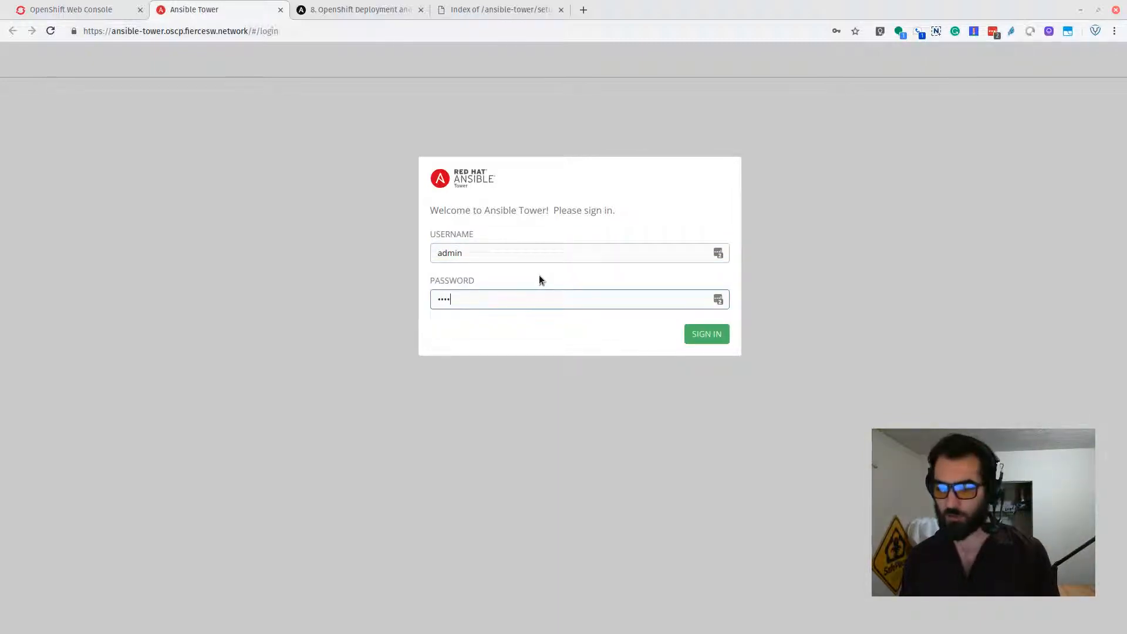
pyautogui.press('Return')
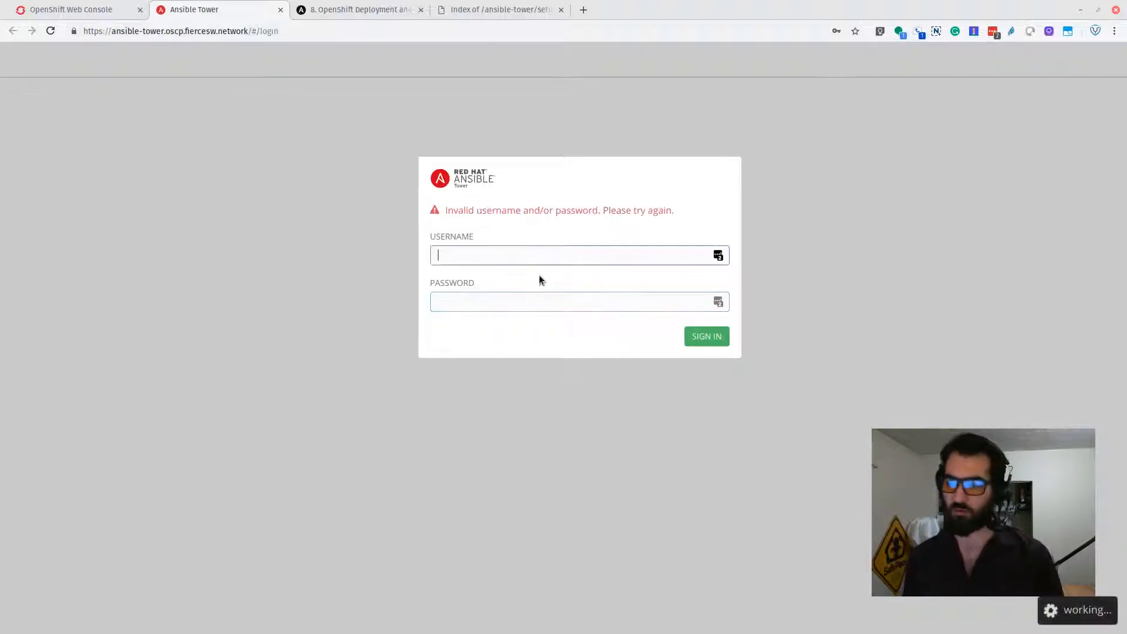
pyautogui.press('Tab')
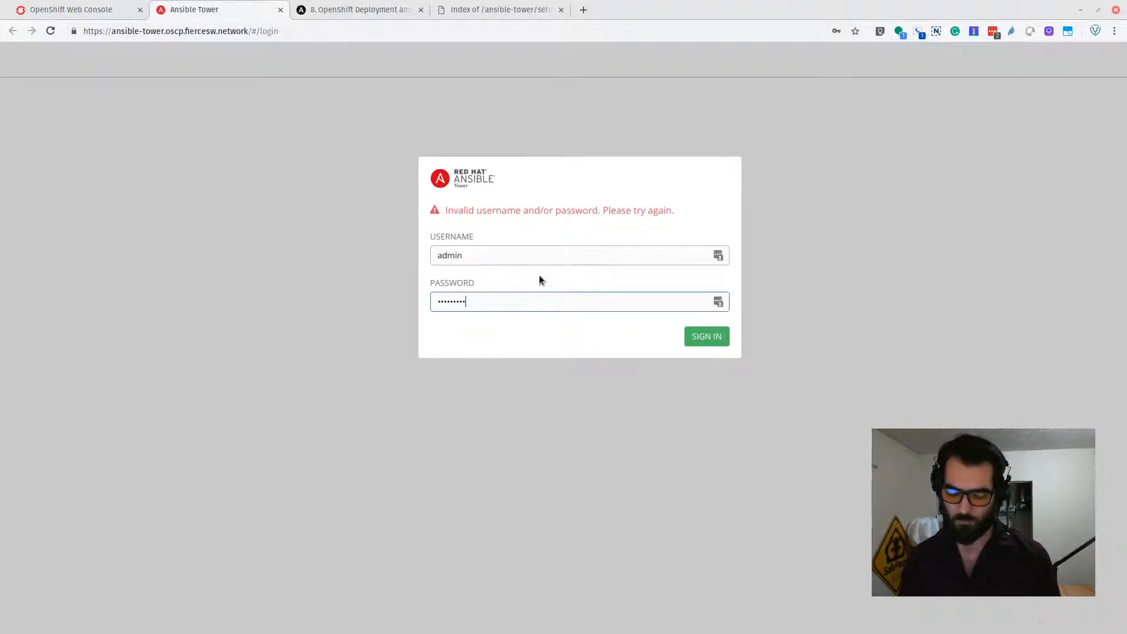
pyautogui.press('Return')
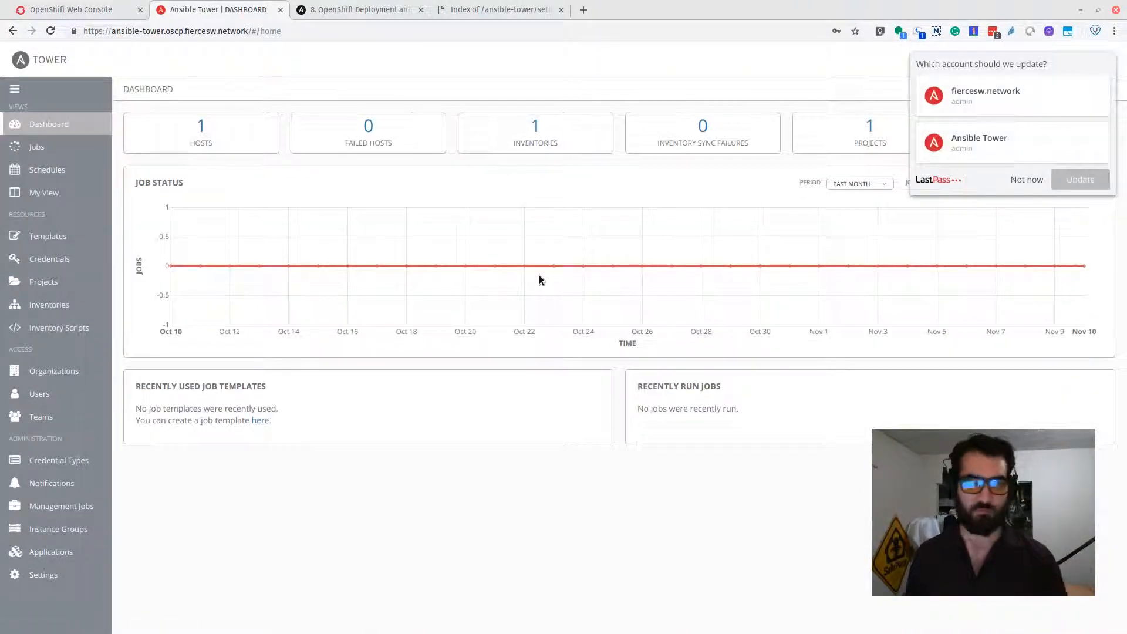
# Dismiss the password manager prompt and return to the OpenShift catalog home page.
pyautogui.click(1026, 179)
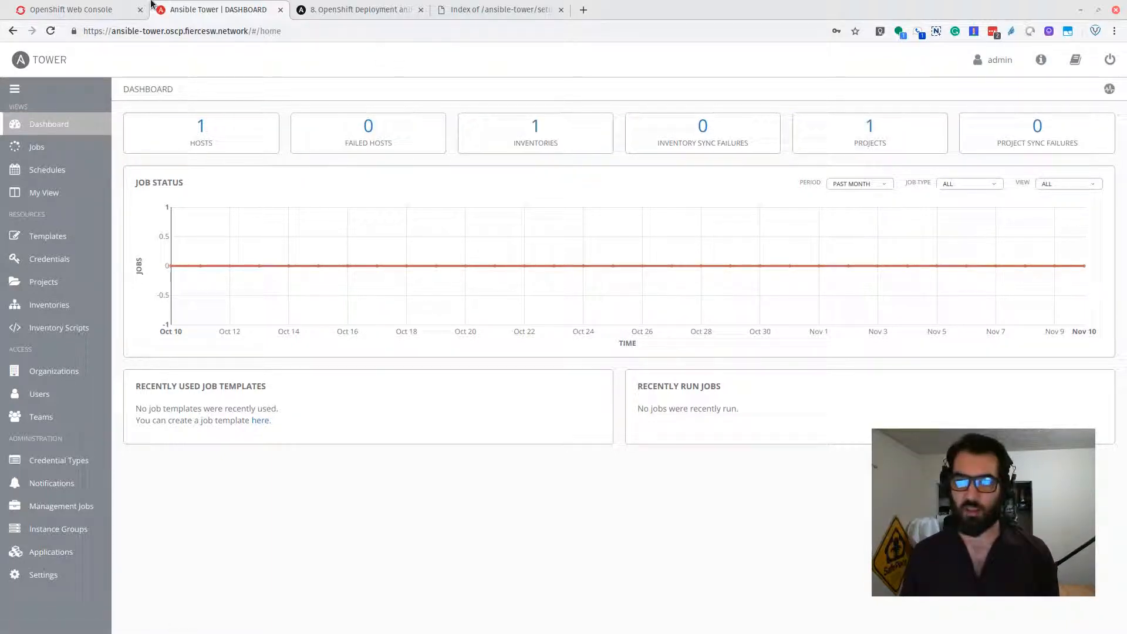
pyautogui.click(104, 4)
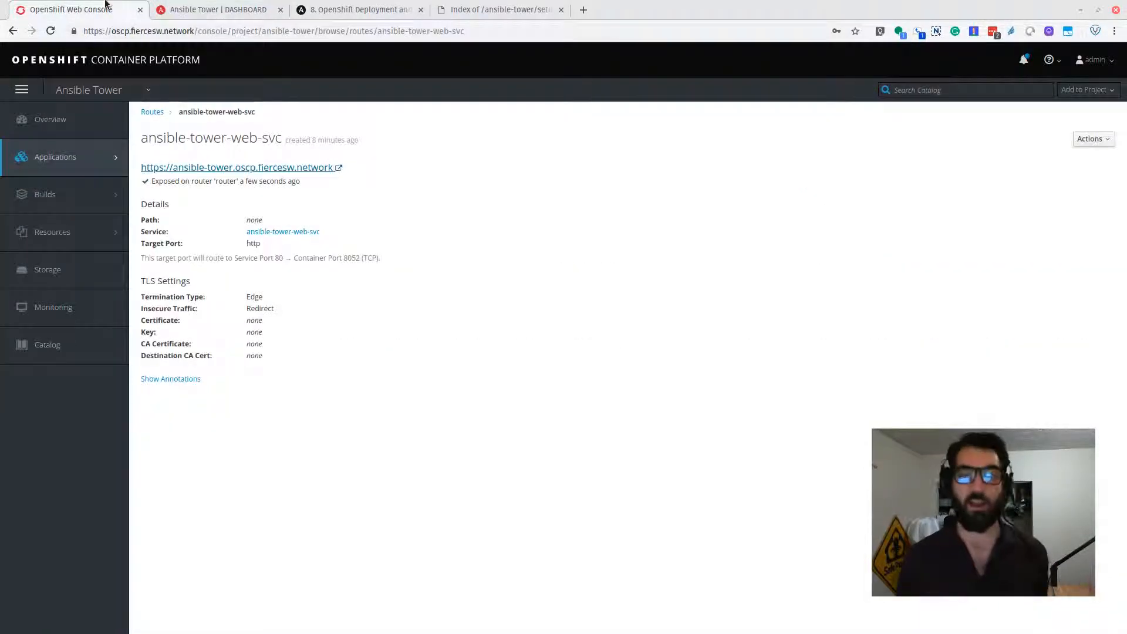
pyautogui.click(114, 62)
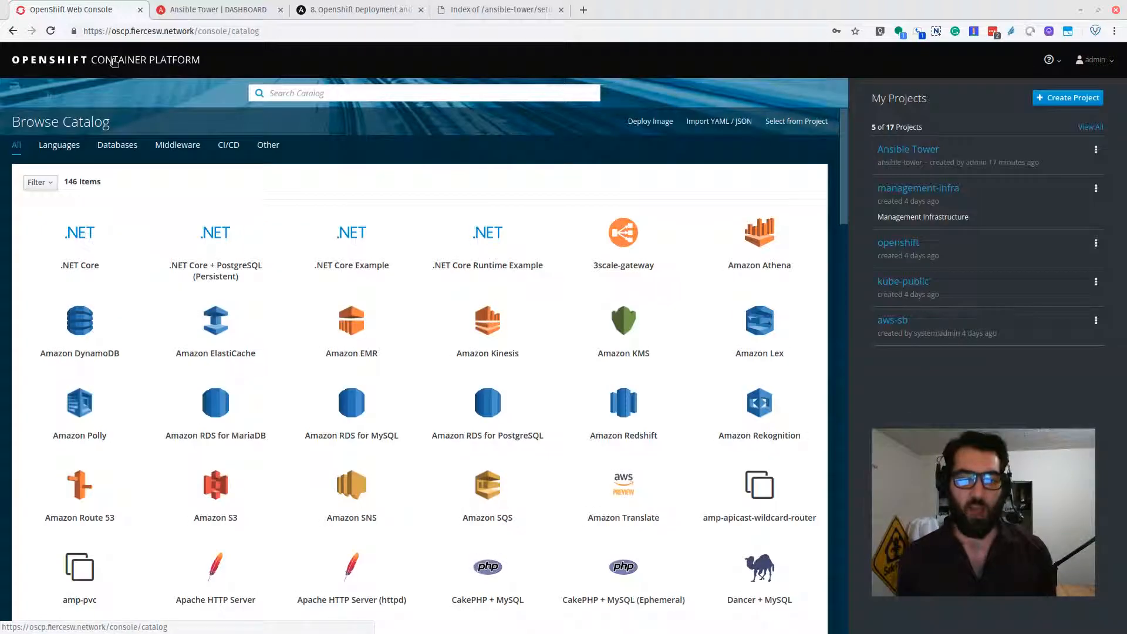